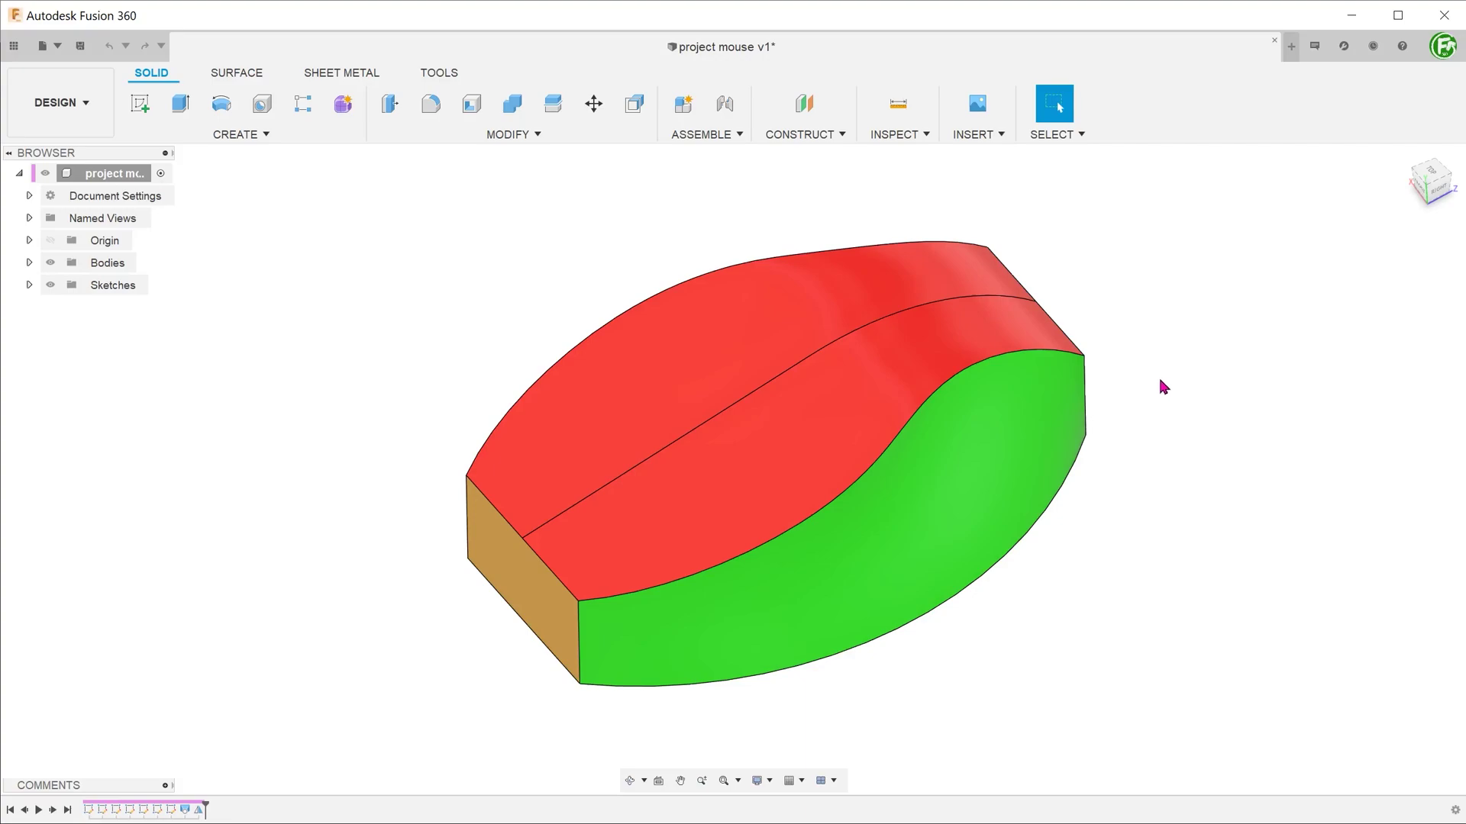
# Inspect the existing model's red-green curved edge from the top, right and home views.
pyautogui.click(1058, 351)
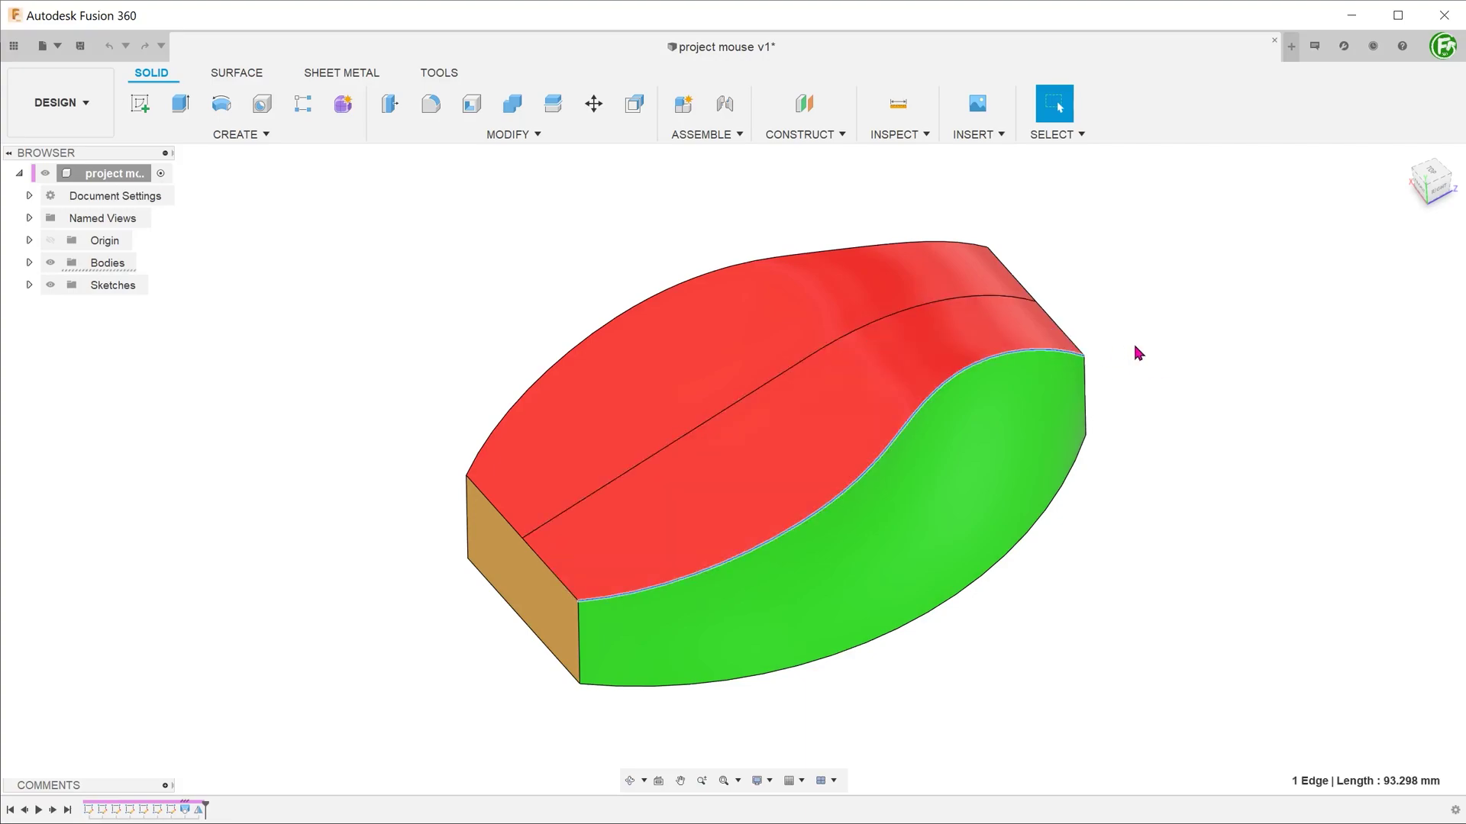
pyautogui.click(1431, 171)
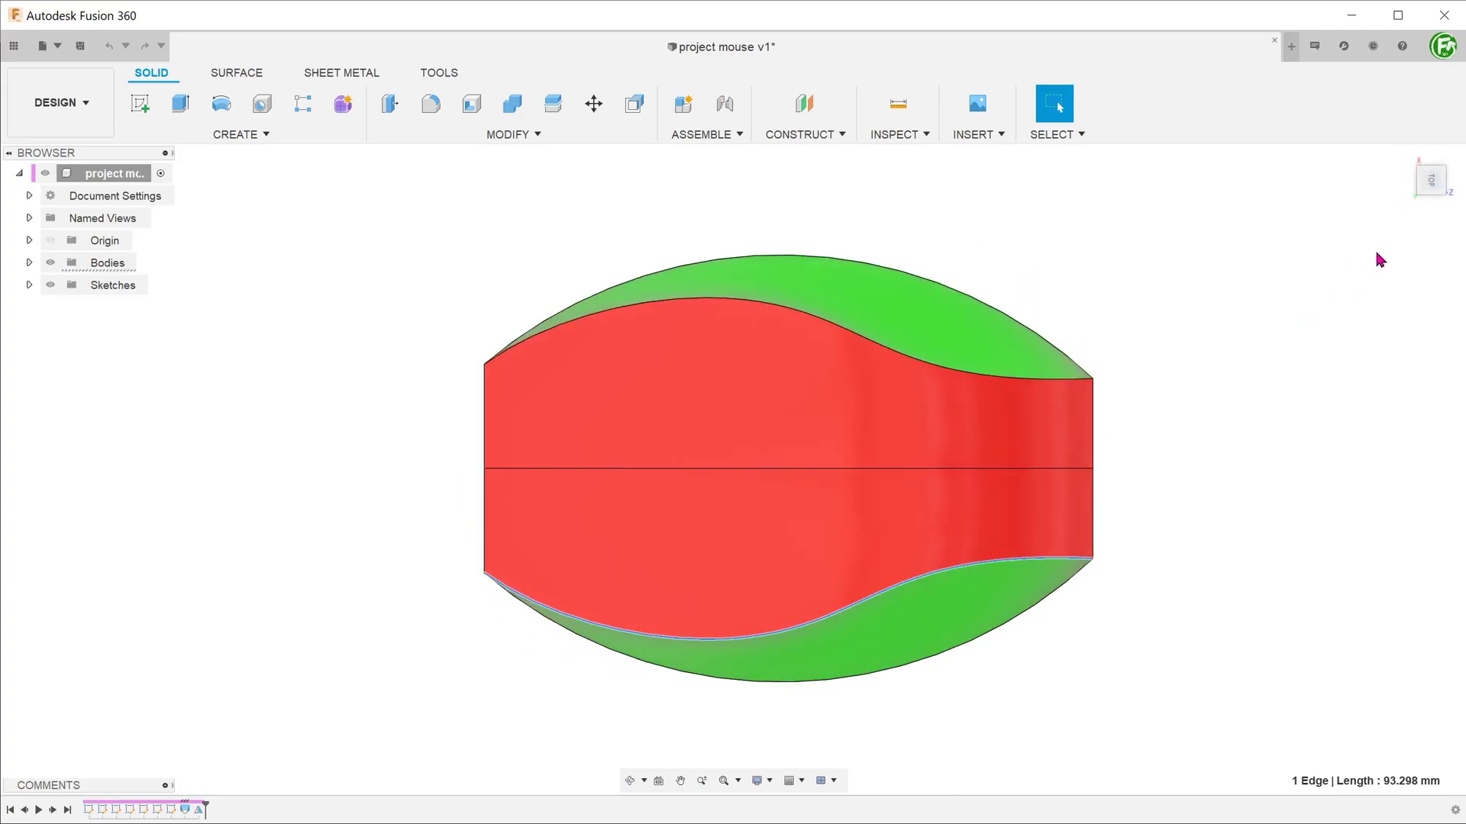
pyautogui.click(1445, 190)
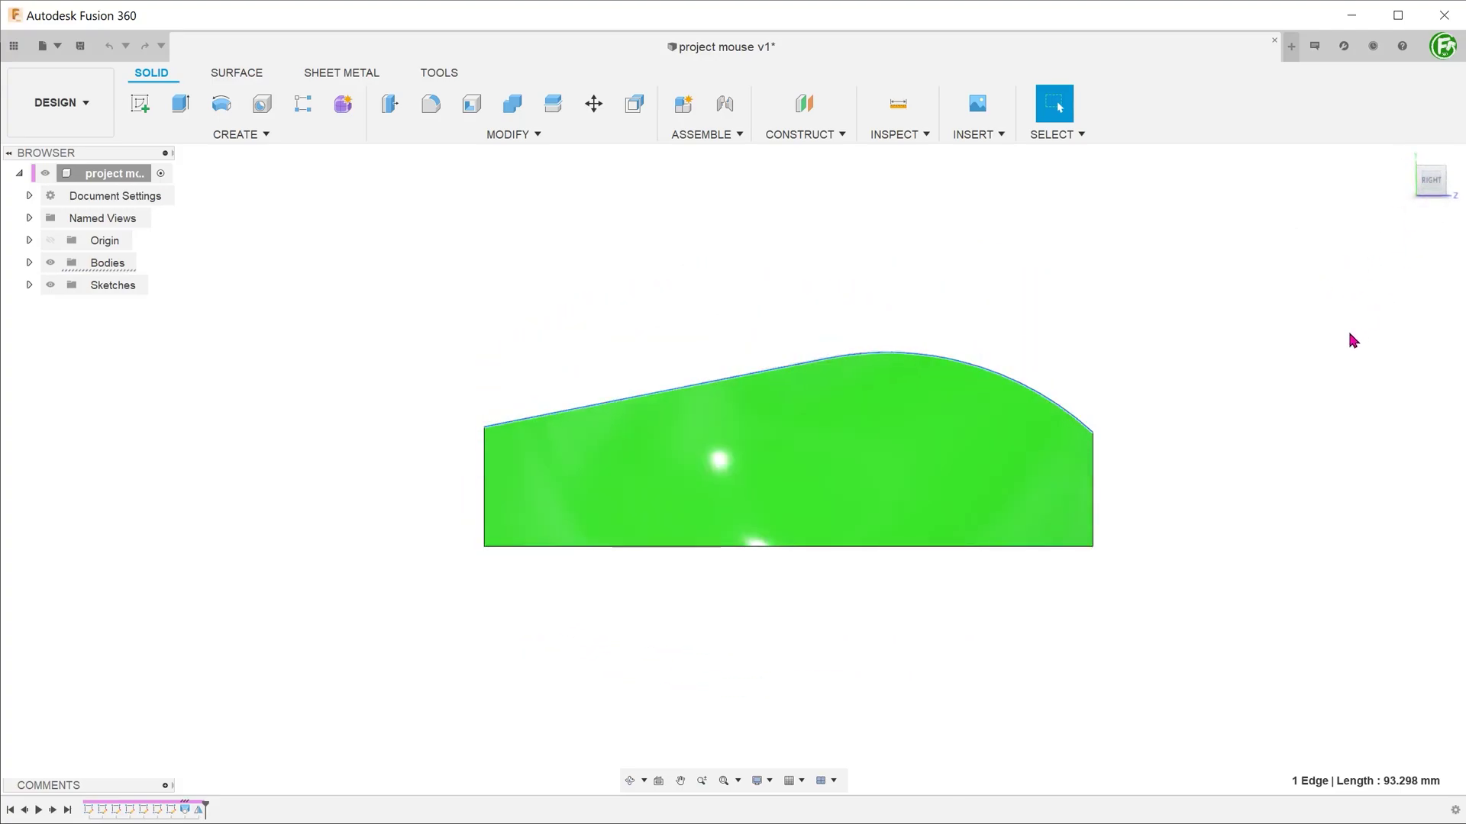
pyautogui.press('Home')
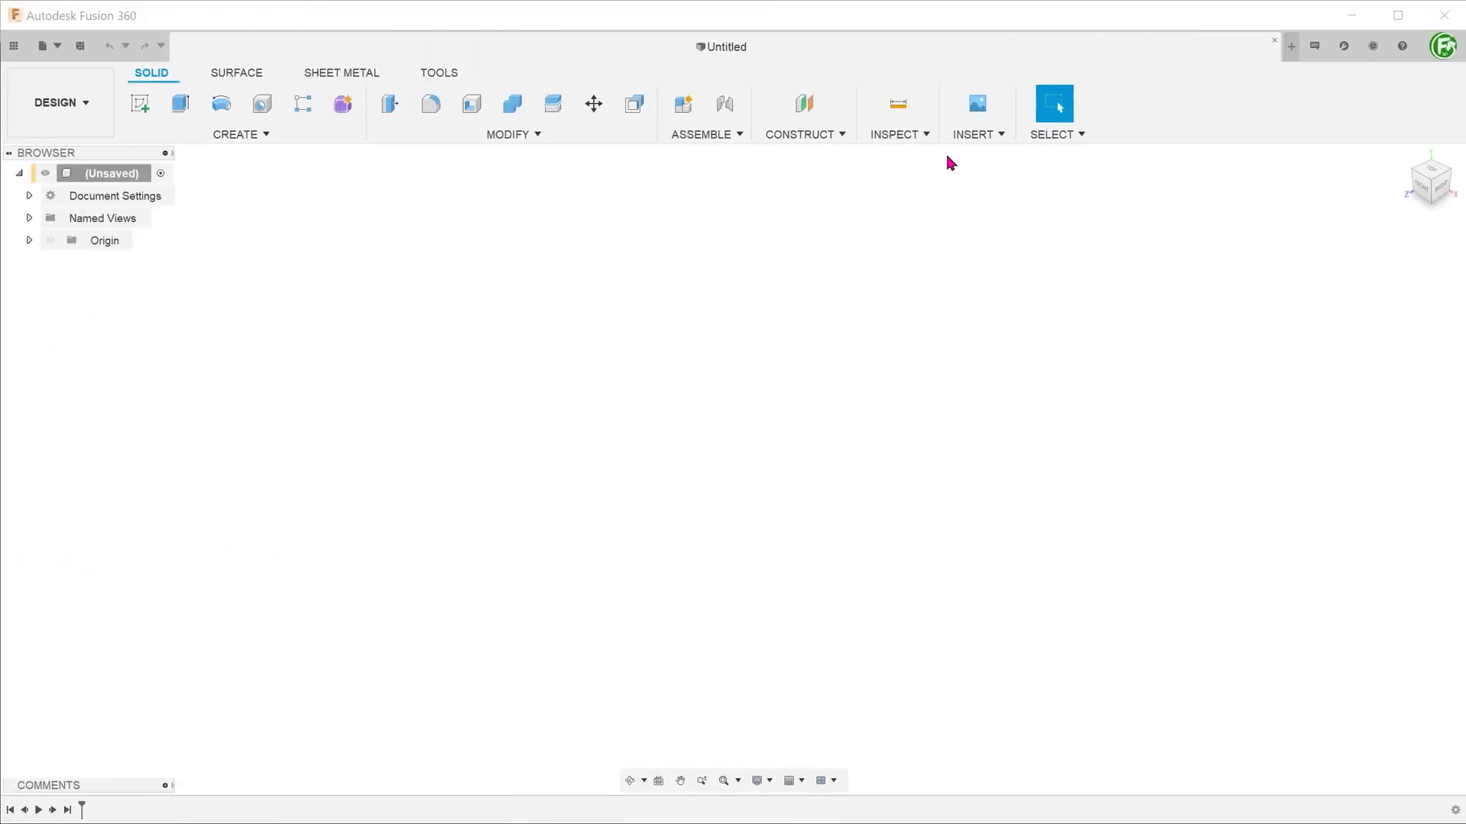
# Insert top.png from the computer as a canvas on the XZ ground plane.
pyautogui.click(977, 133)
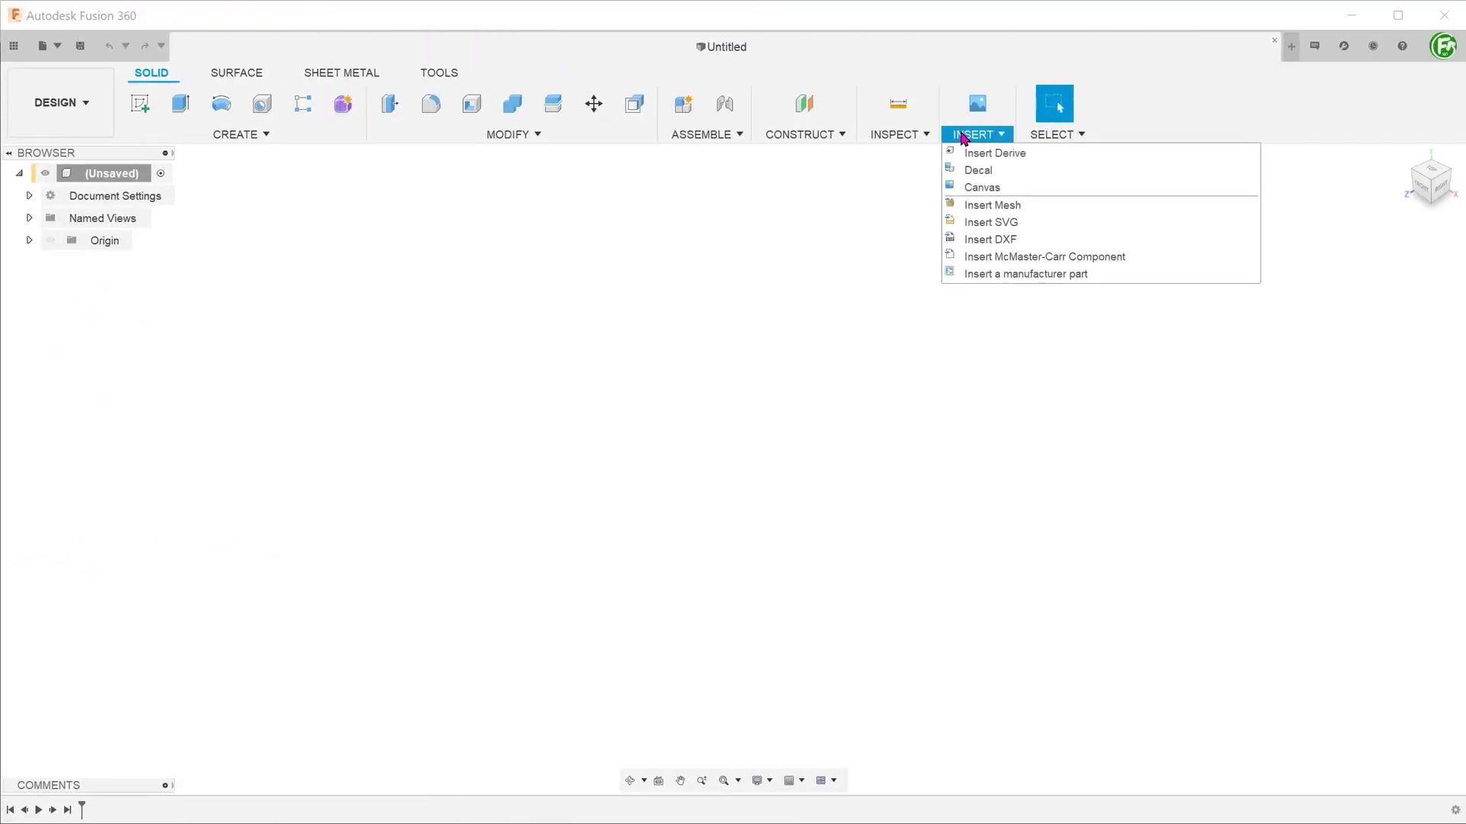
pyautogui.click(1027, 192)
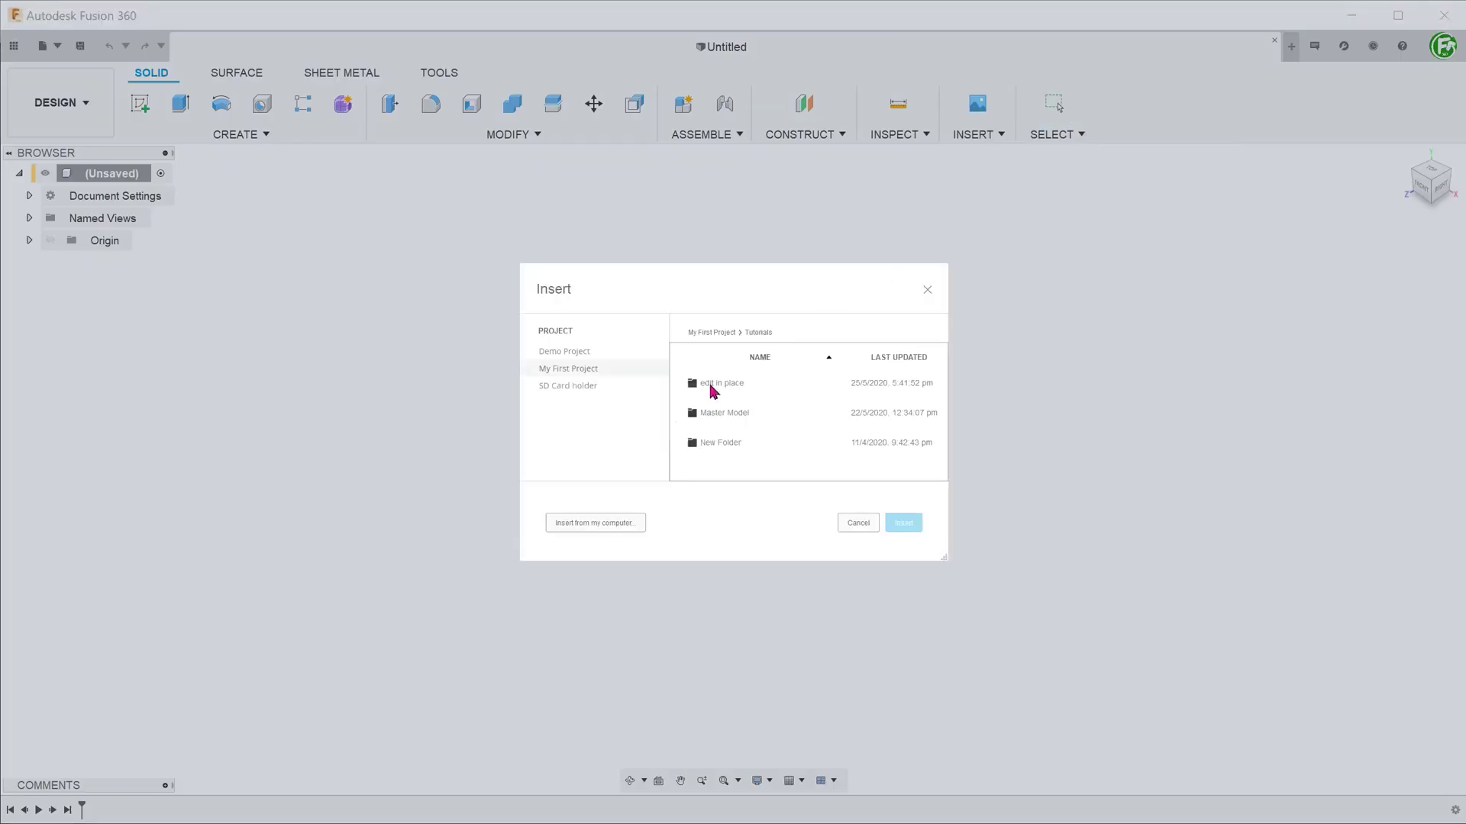
pyautogui.click(627, 525)
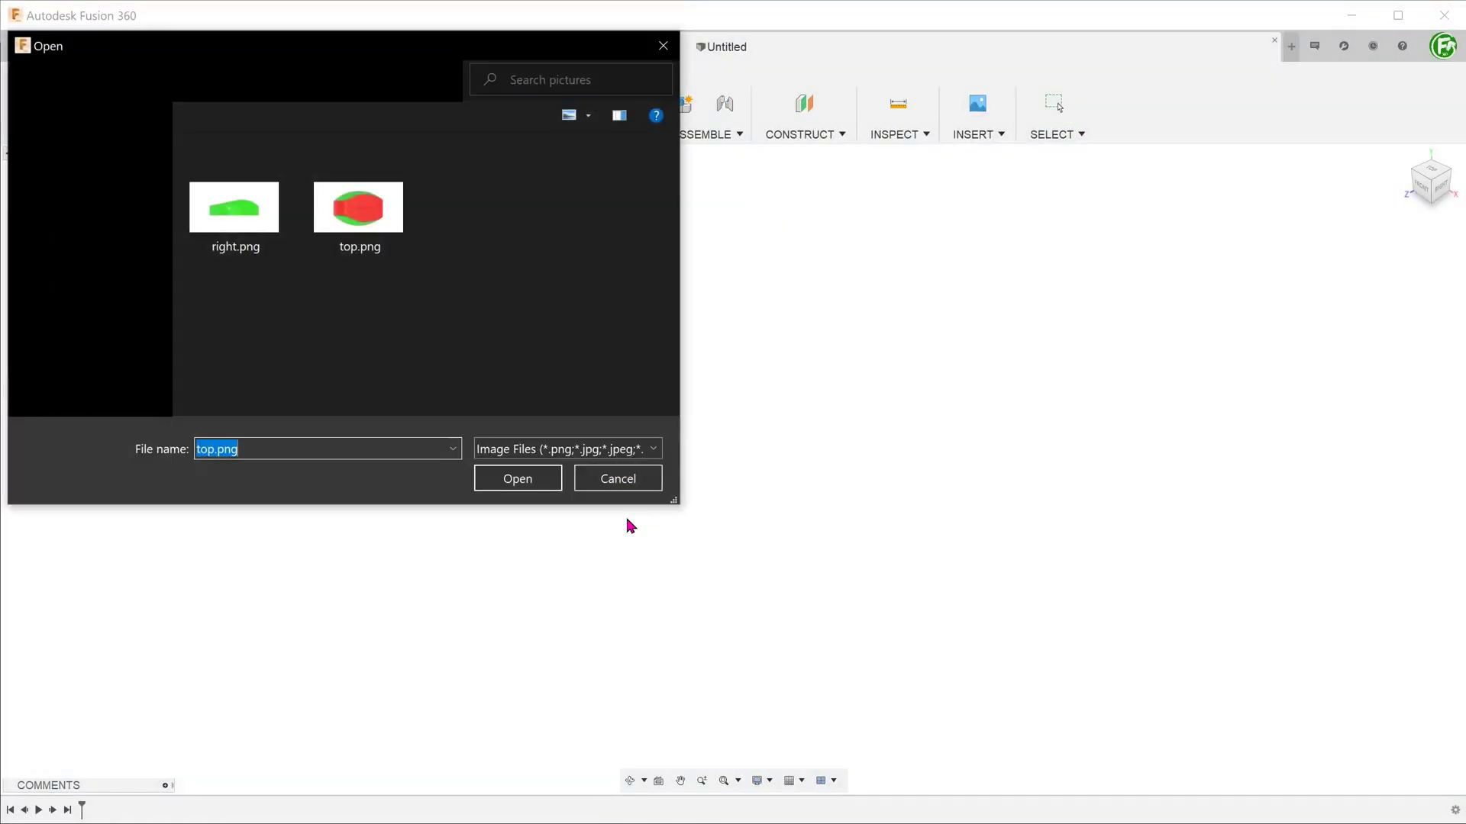
pyautogui.click(390, 220)
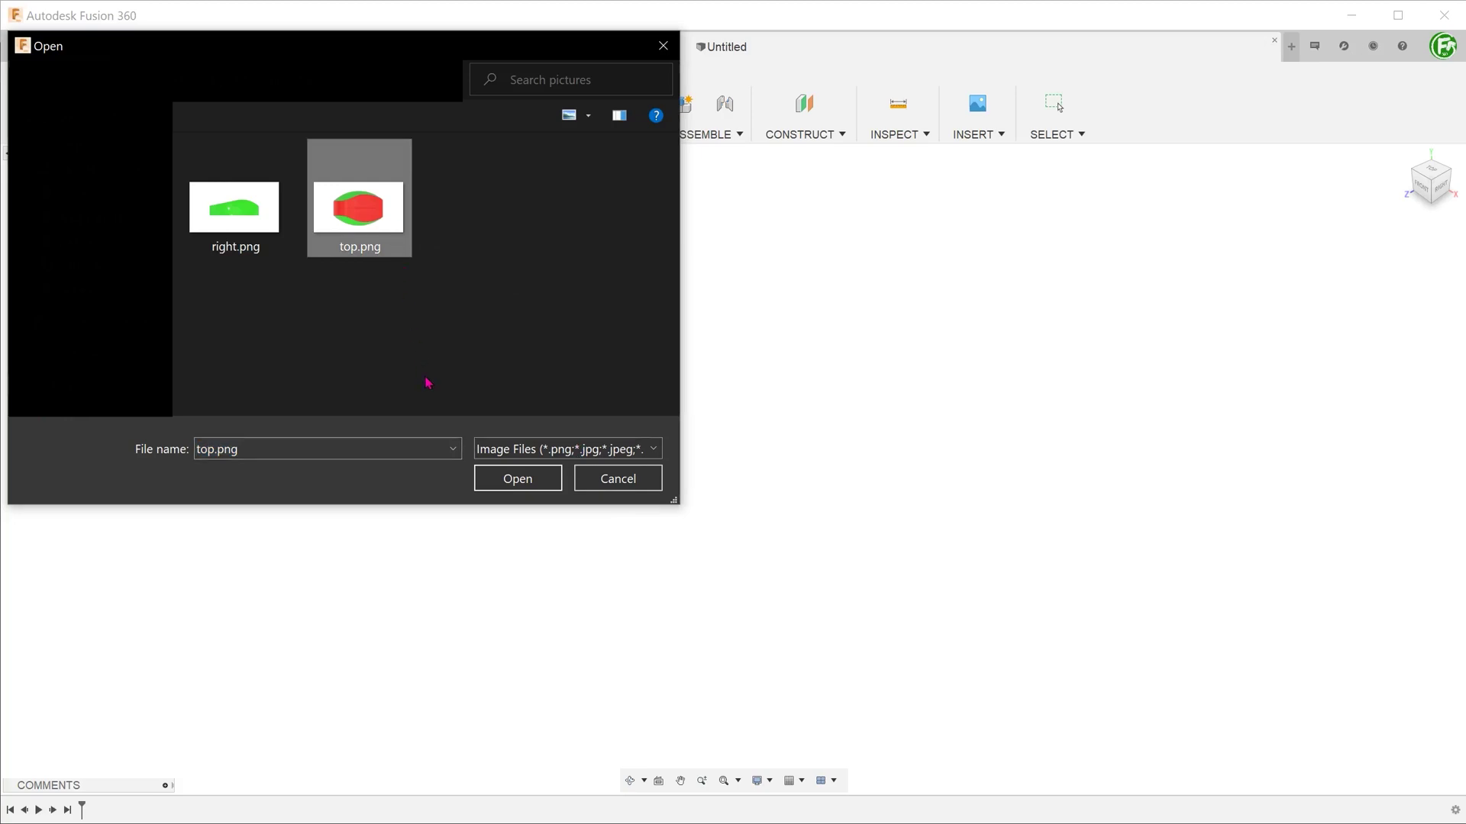
pyautogui.click(519, 479)
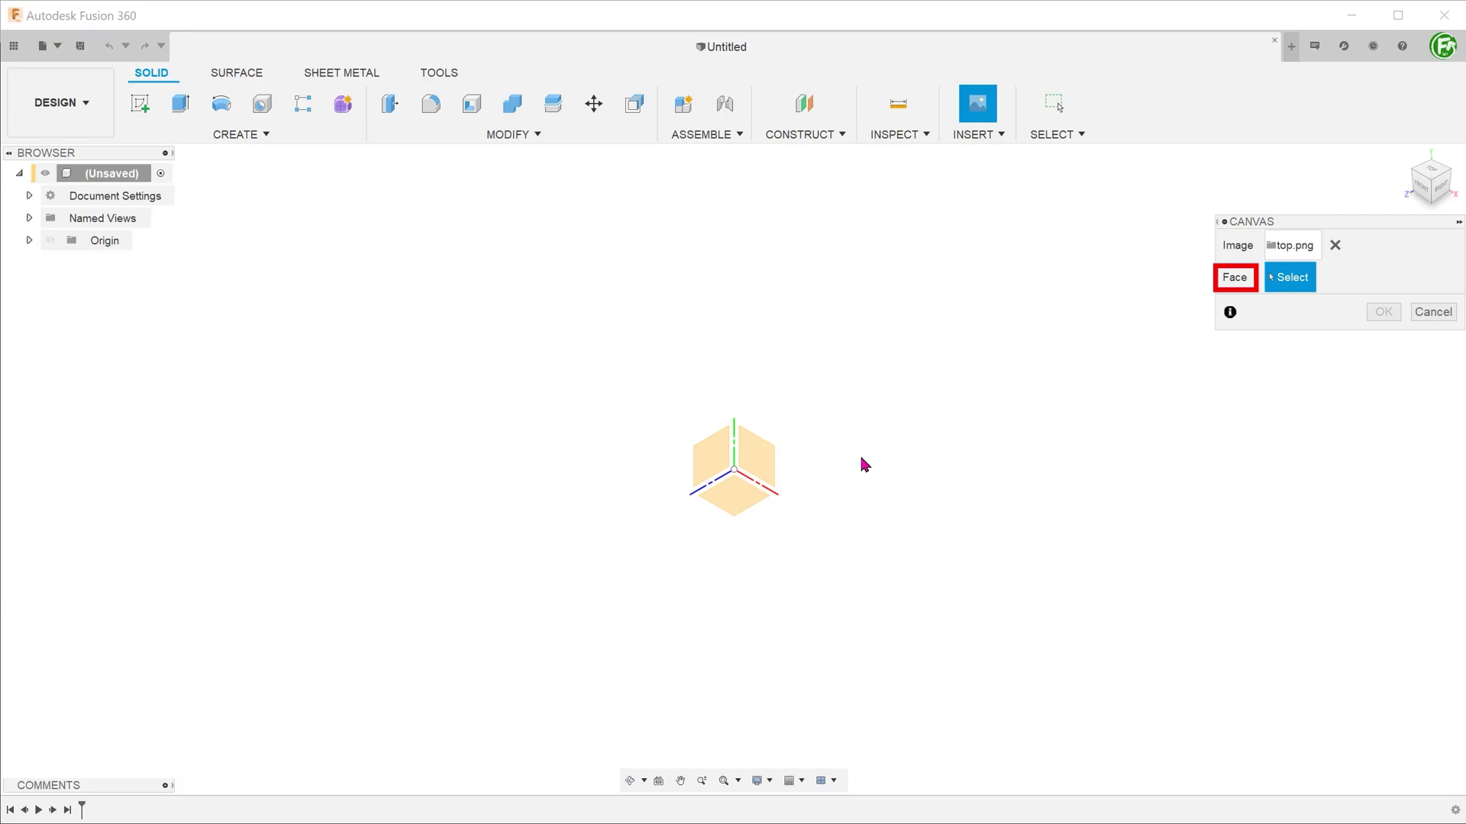
pyautogui.click(743, 501)
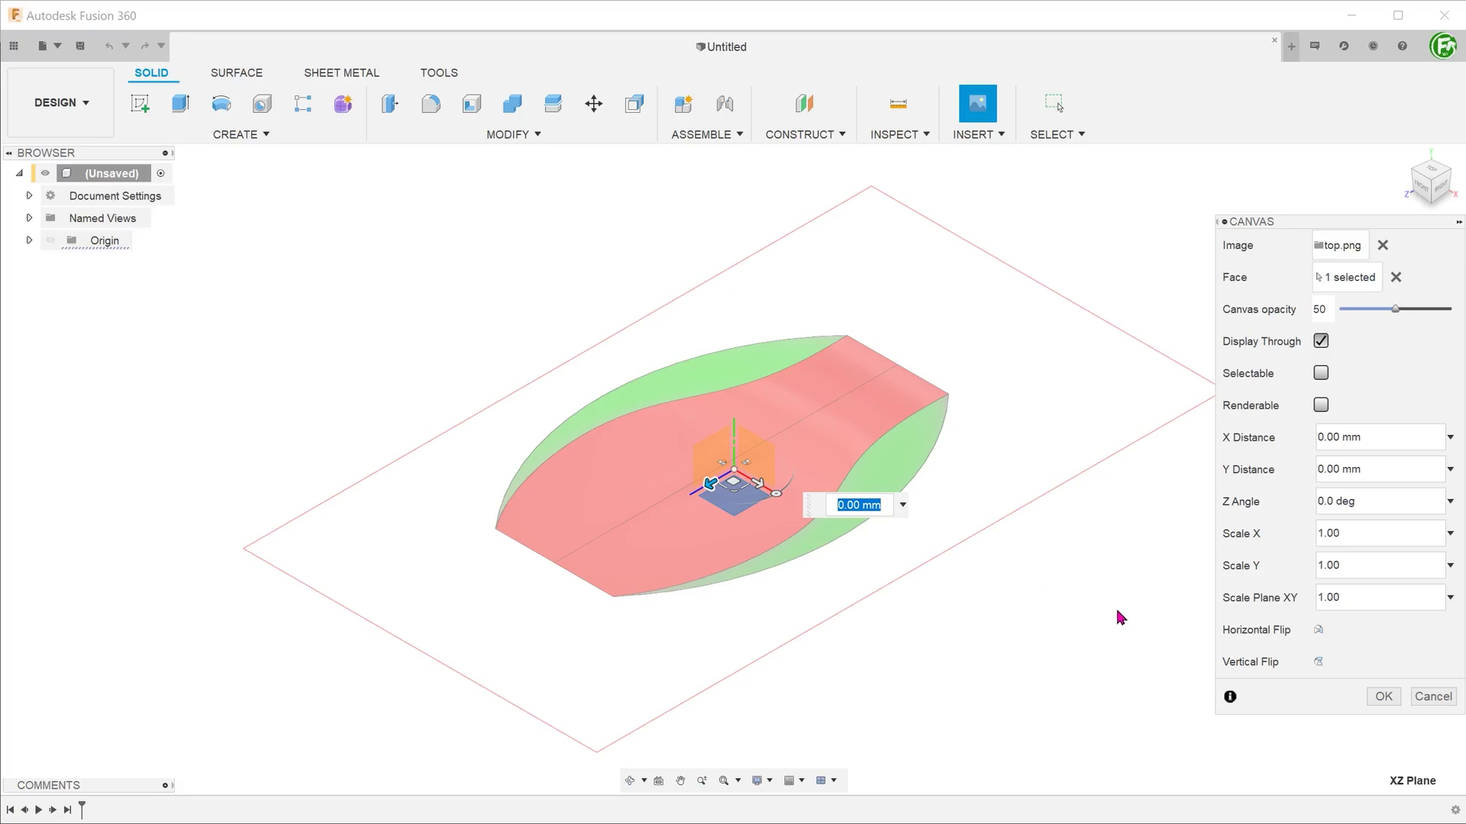
pyautogui.click(1384, 697)
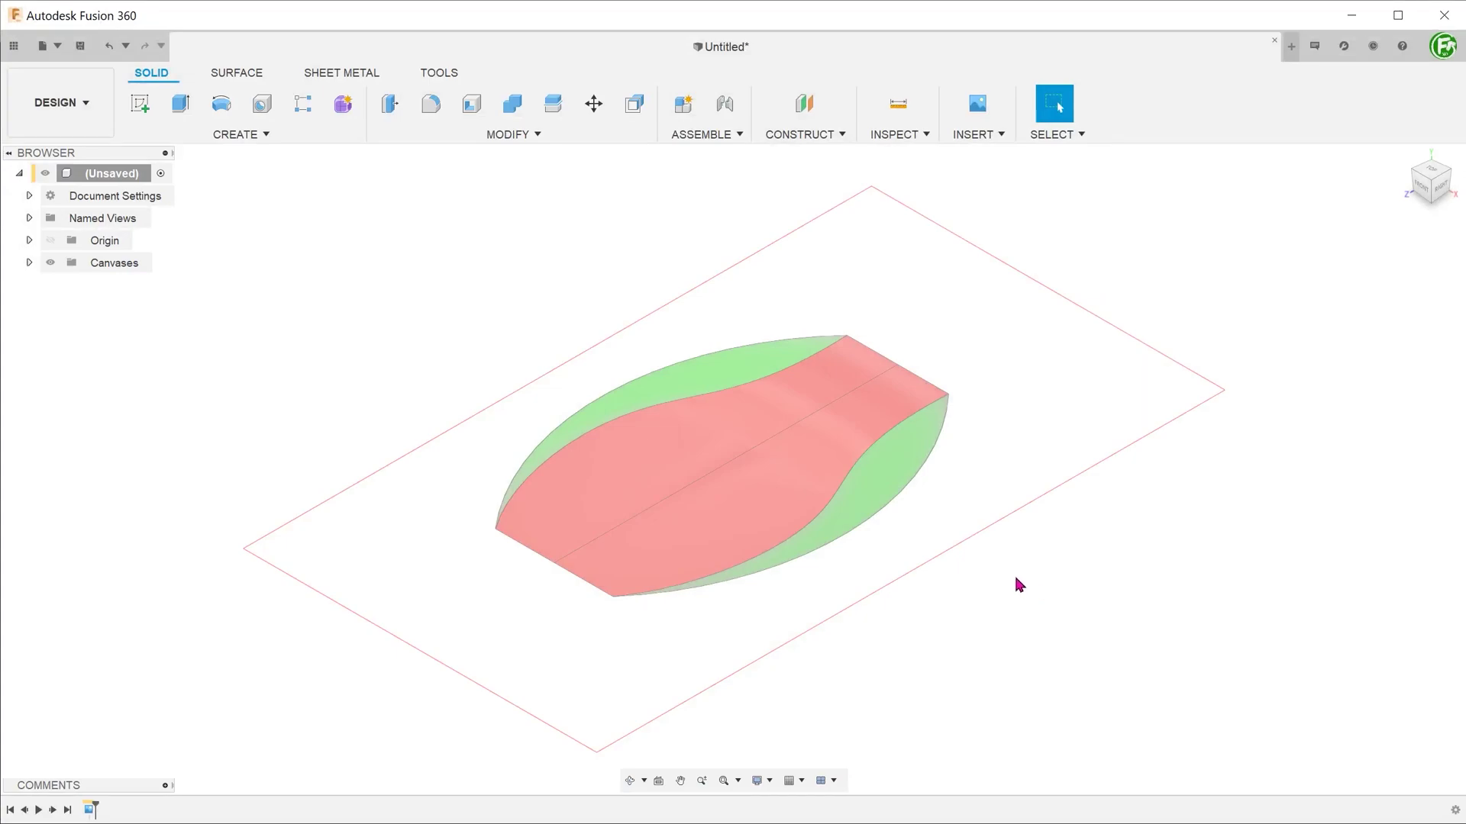
# Calibrate the top canvas in Top view by setting its centreline ends to 100 mm, then fit the view.
pyautogui.click(27, 264)
pyautogui.click(103, 286)
pyautogui.rightClick(104, 284)
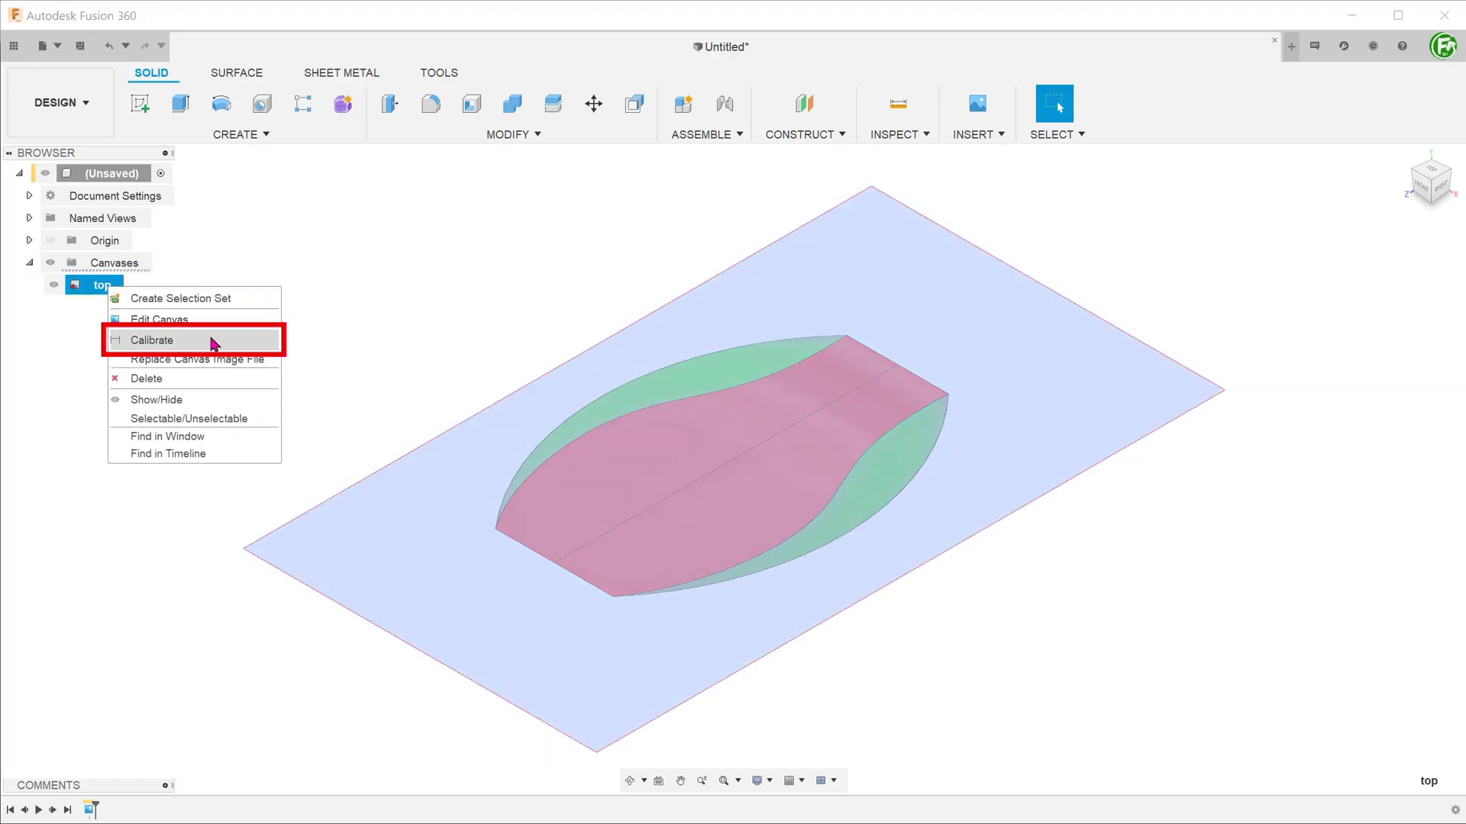
pyautogui.click(212, 342)
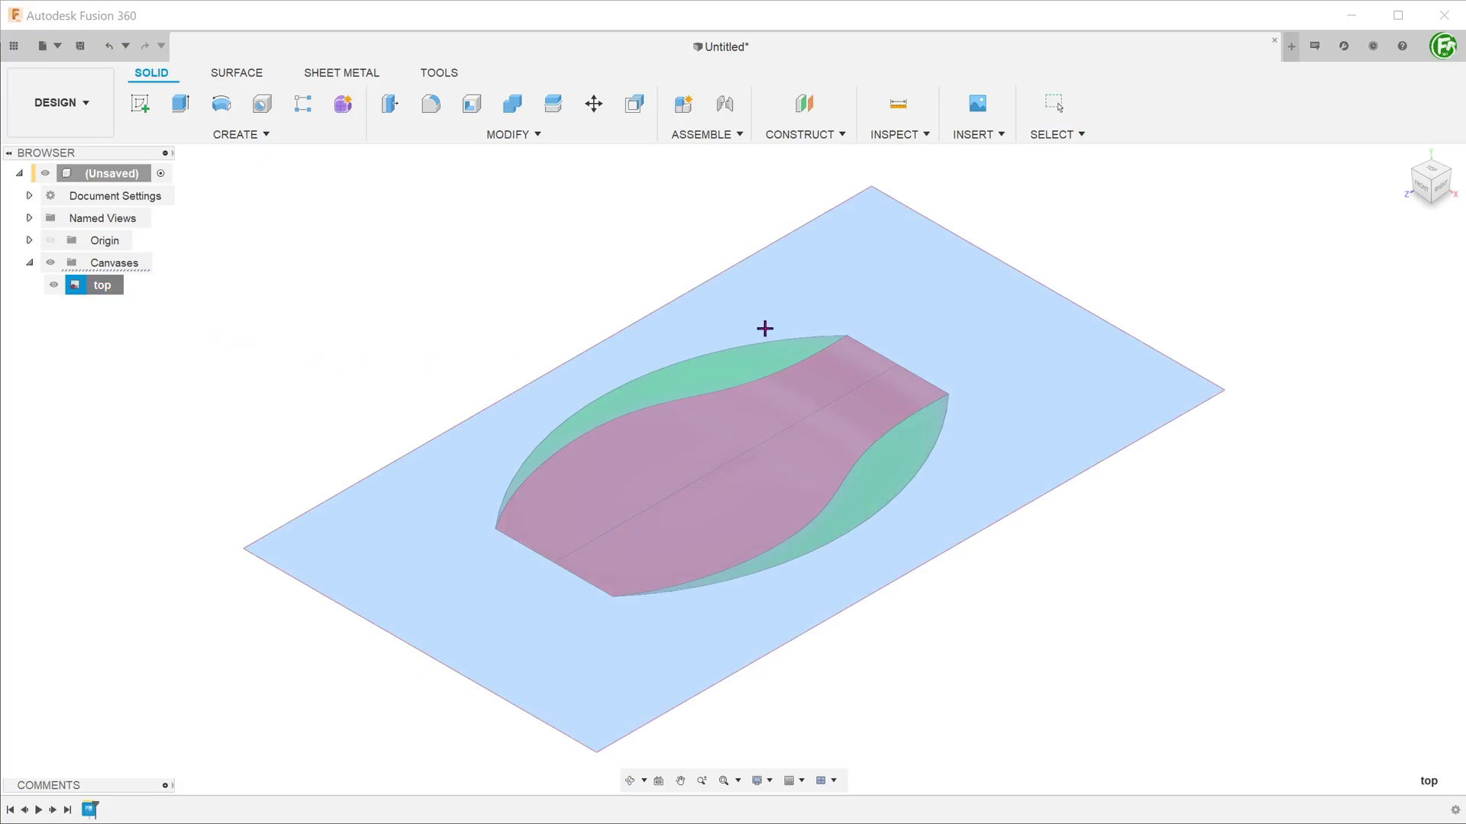
pyautogui.click(1431, 172)
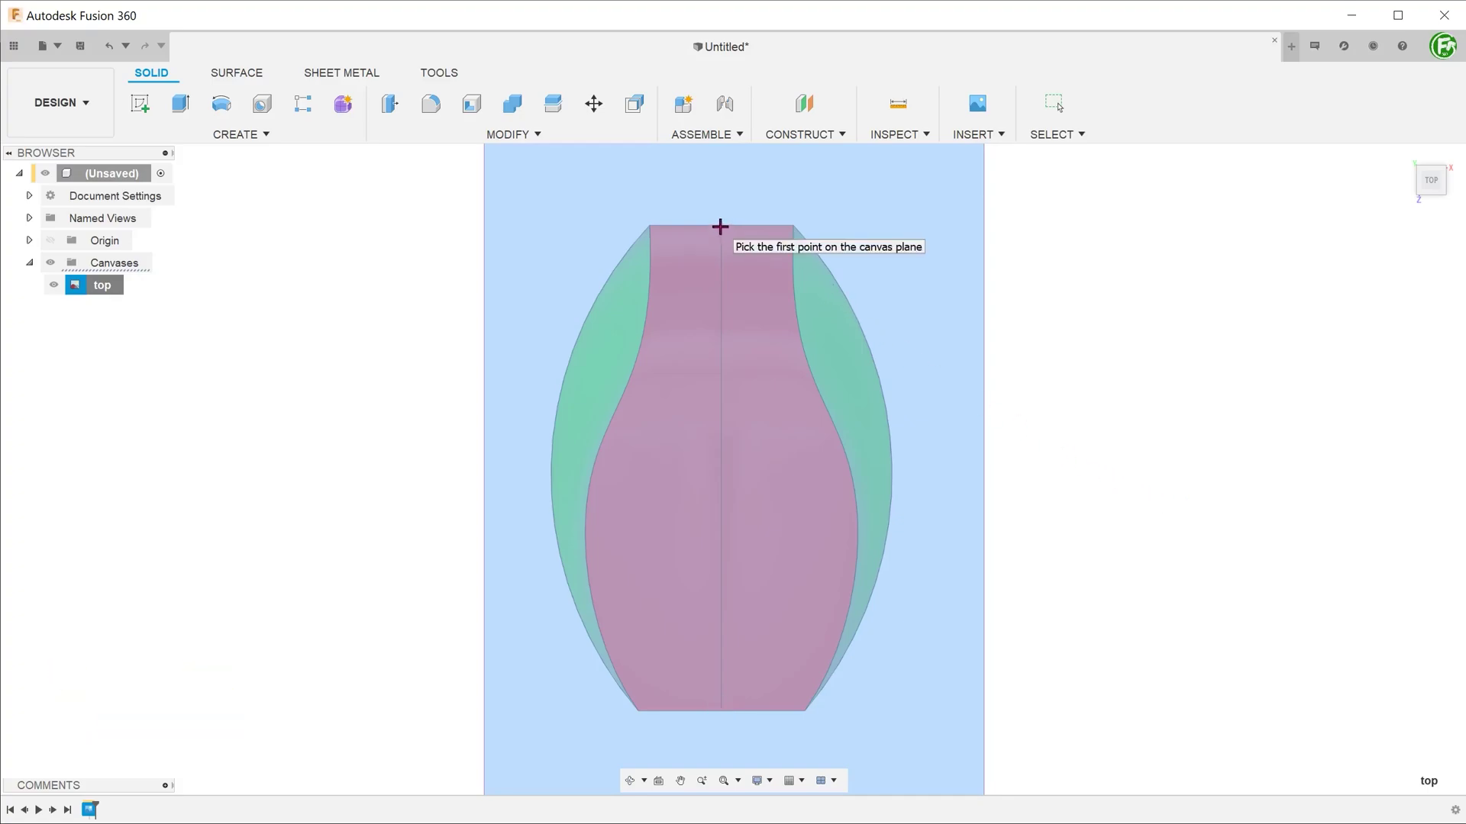
pyautogui.click(722, 229)
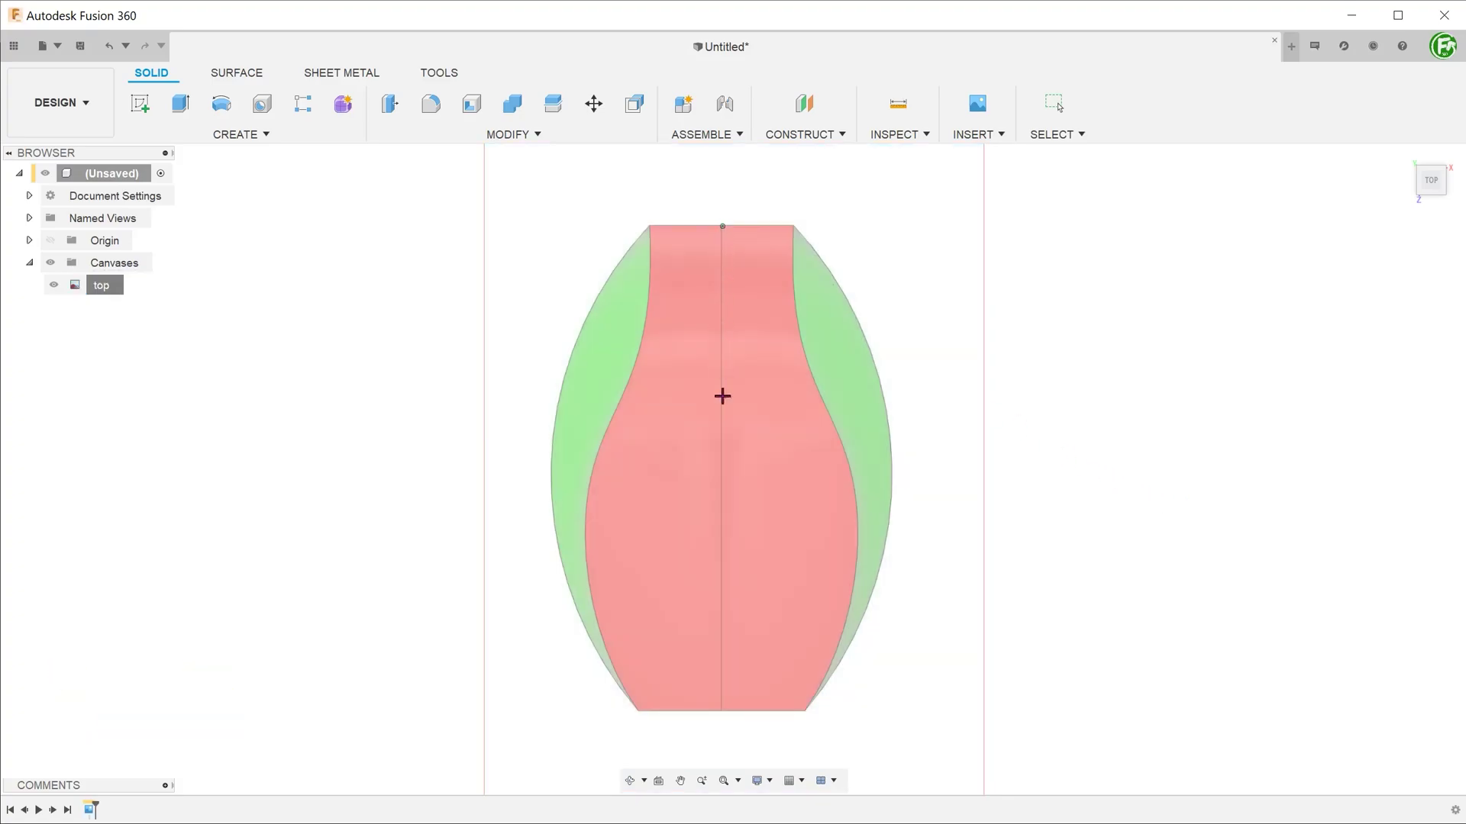
pyautogui.click(721, 710)
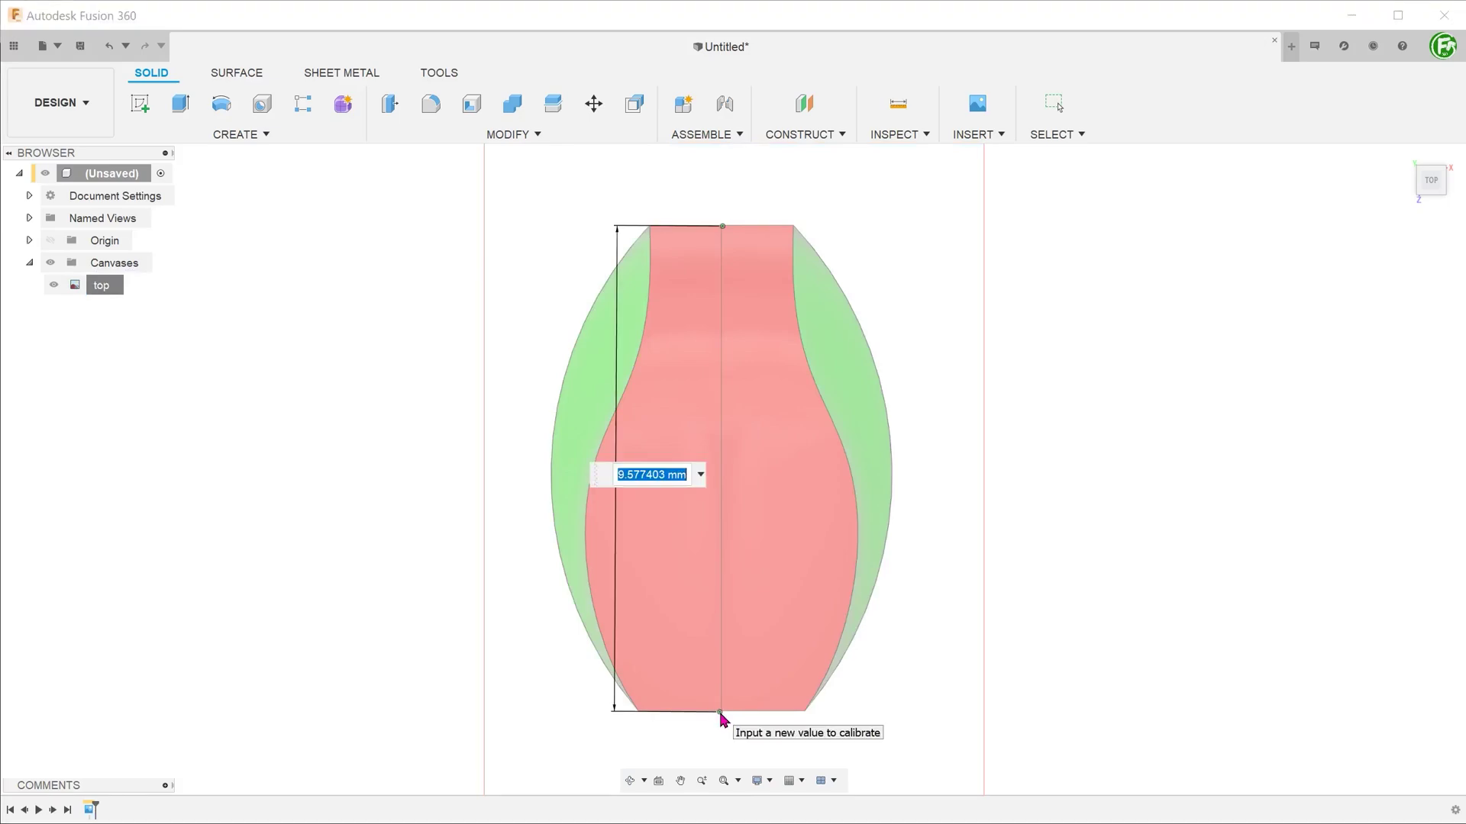
pyautogui.write('100')
pyautogui.press('Return')
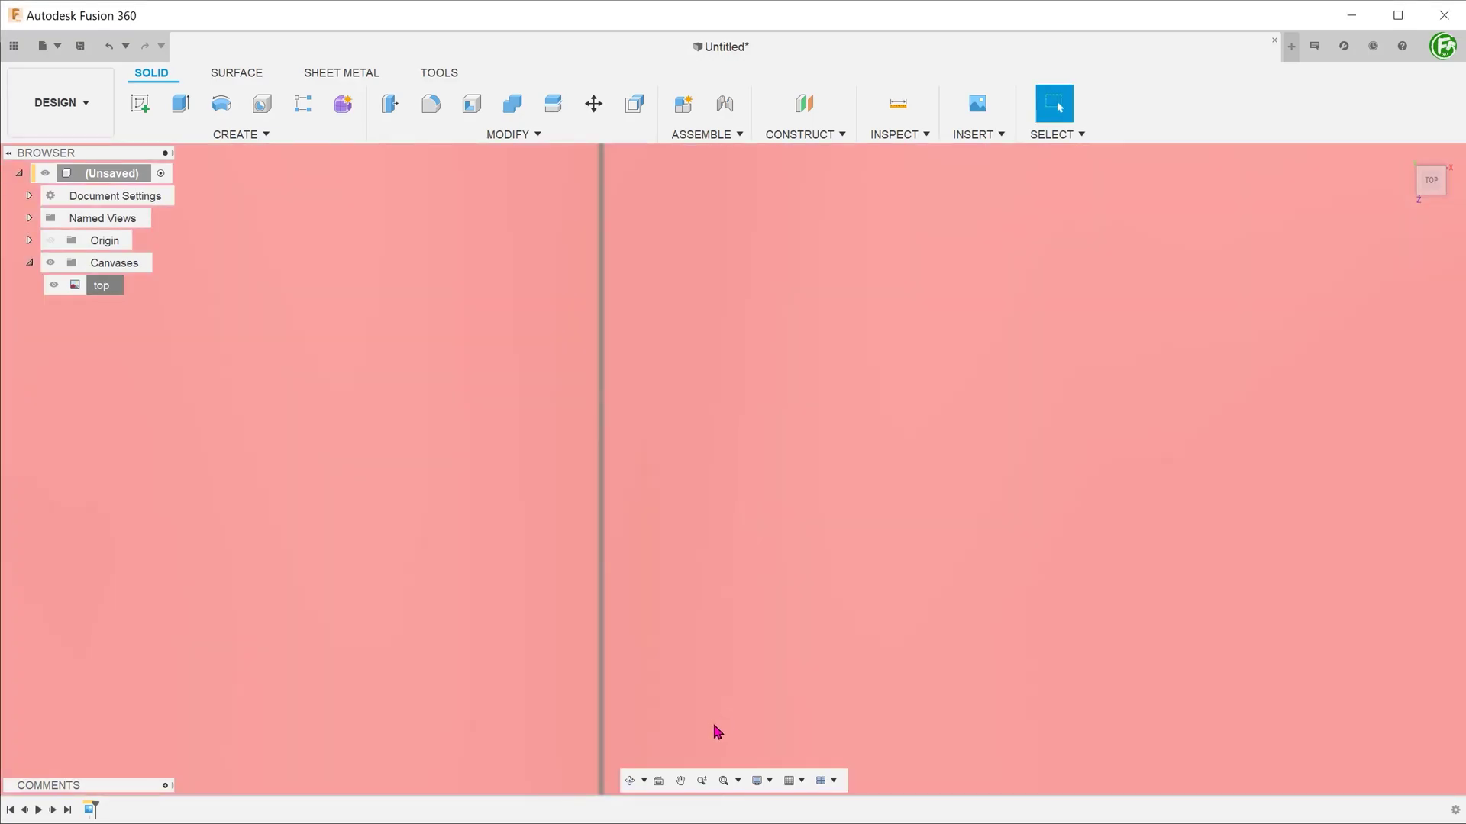
pyautogui.click(723, 780)
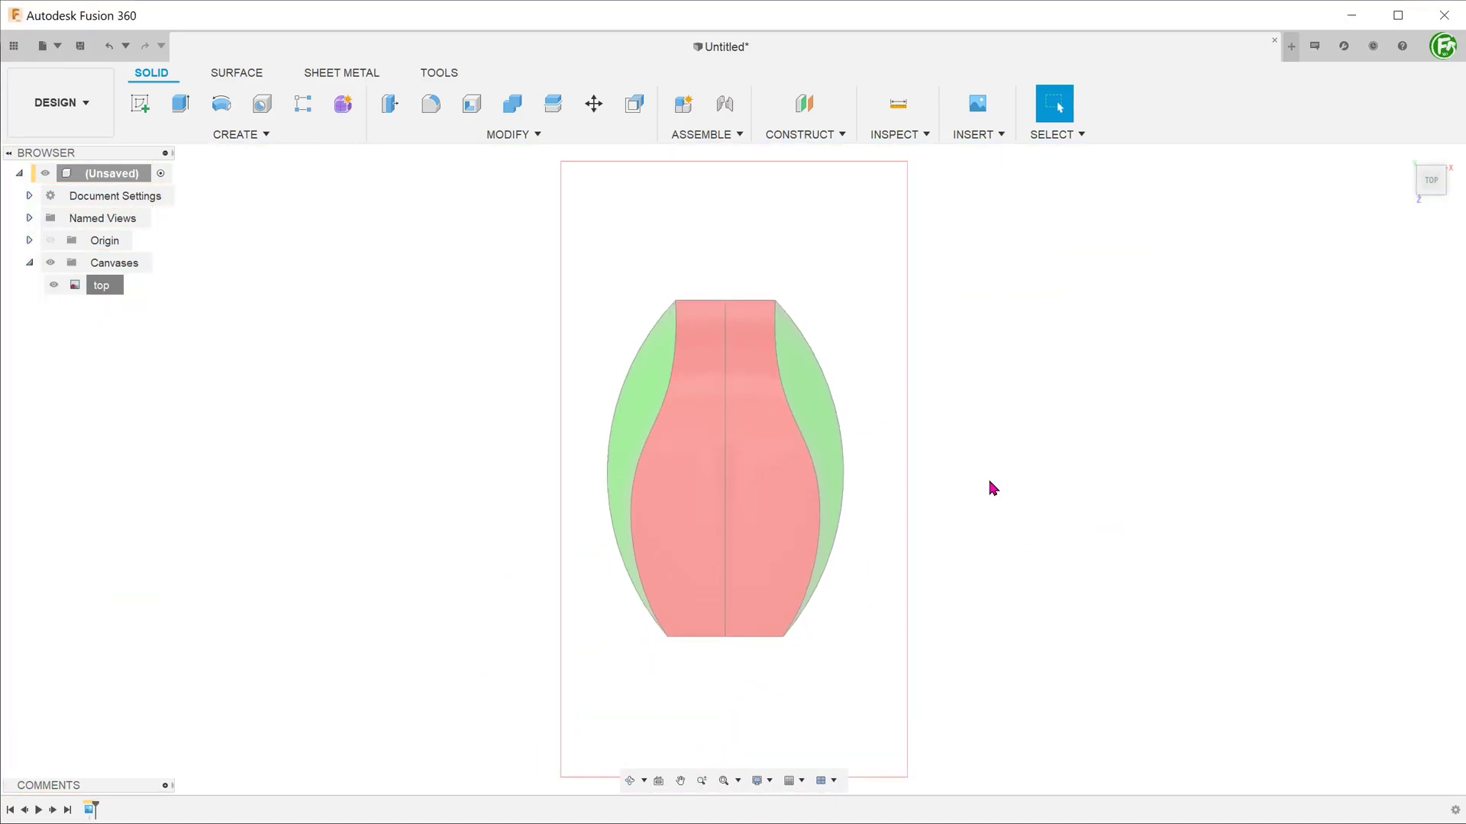
# Reopen the top canvas with Edit Canvas and drag it freely, lengthwise and sideways.
pyautogui.click(103, 285)
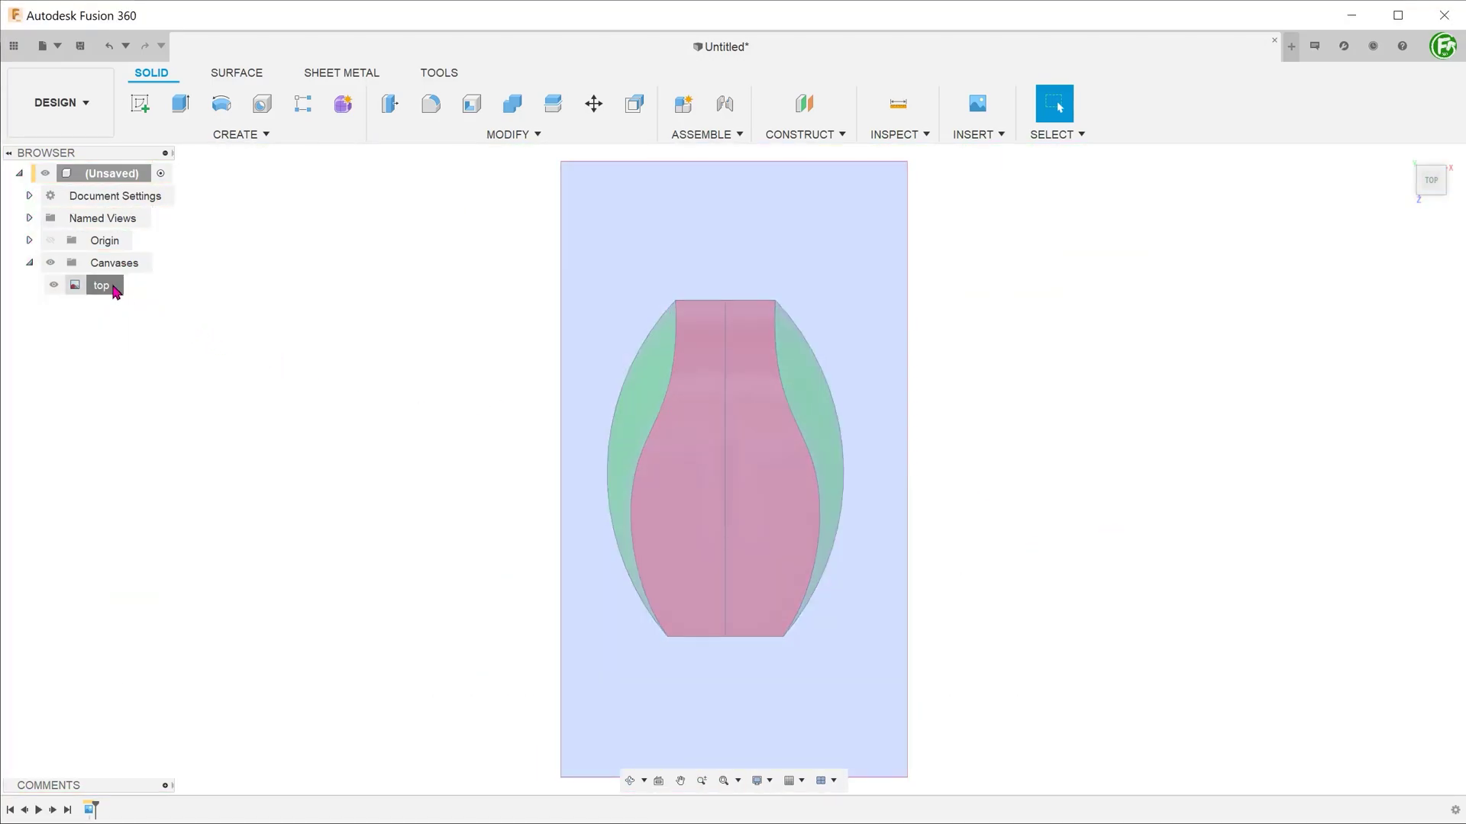
pyautogui.rightClick(116, 292)
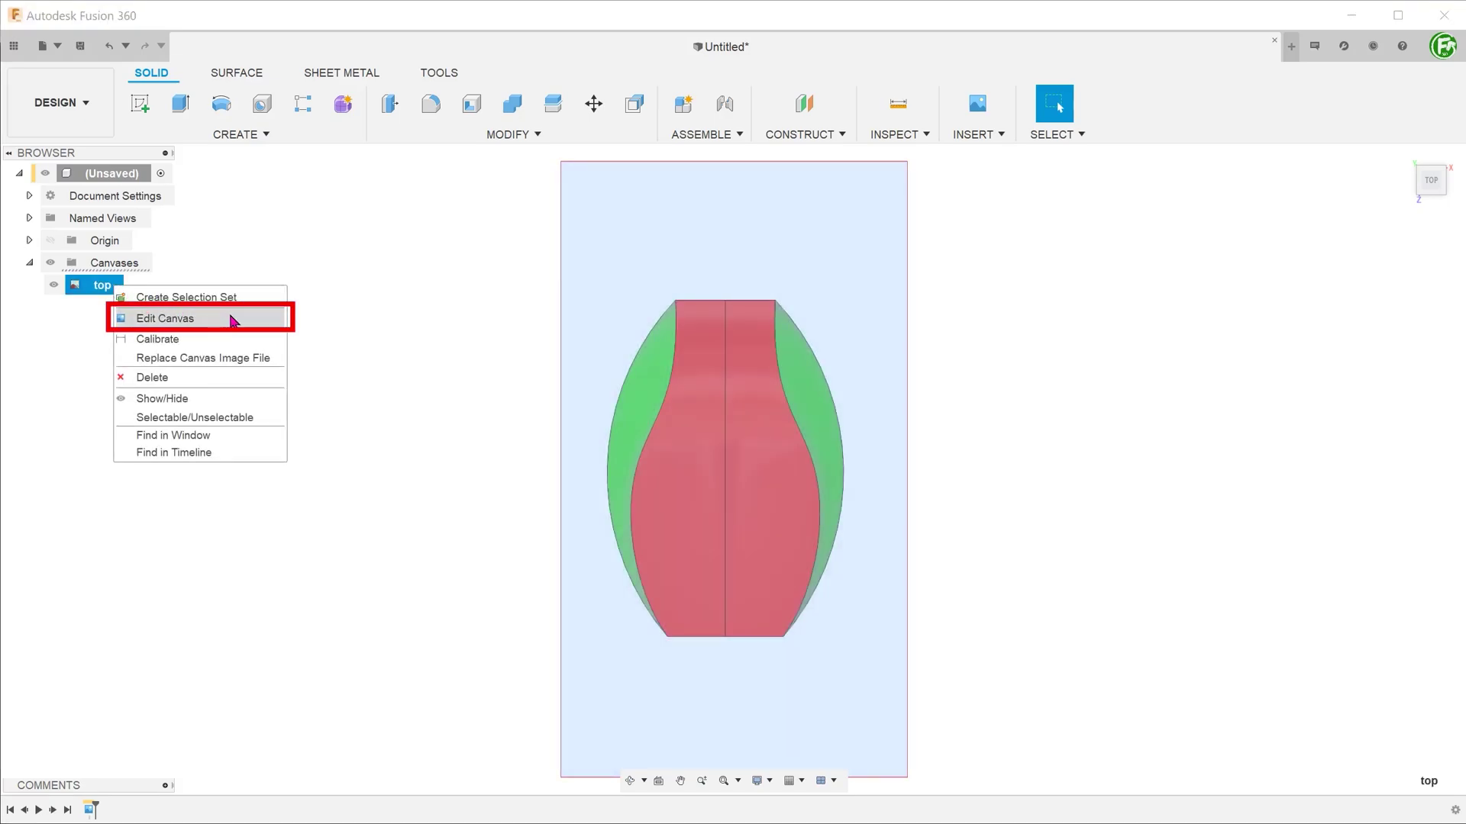
pyautogui.click(233, 320)
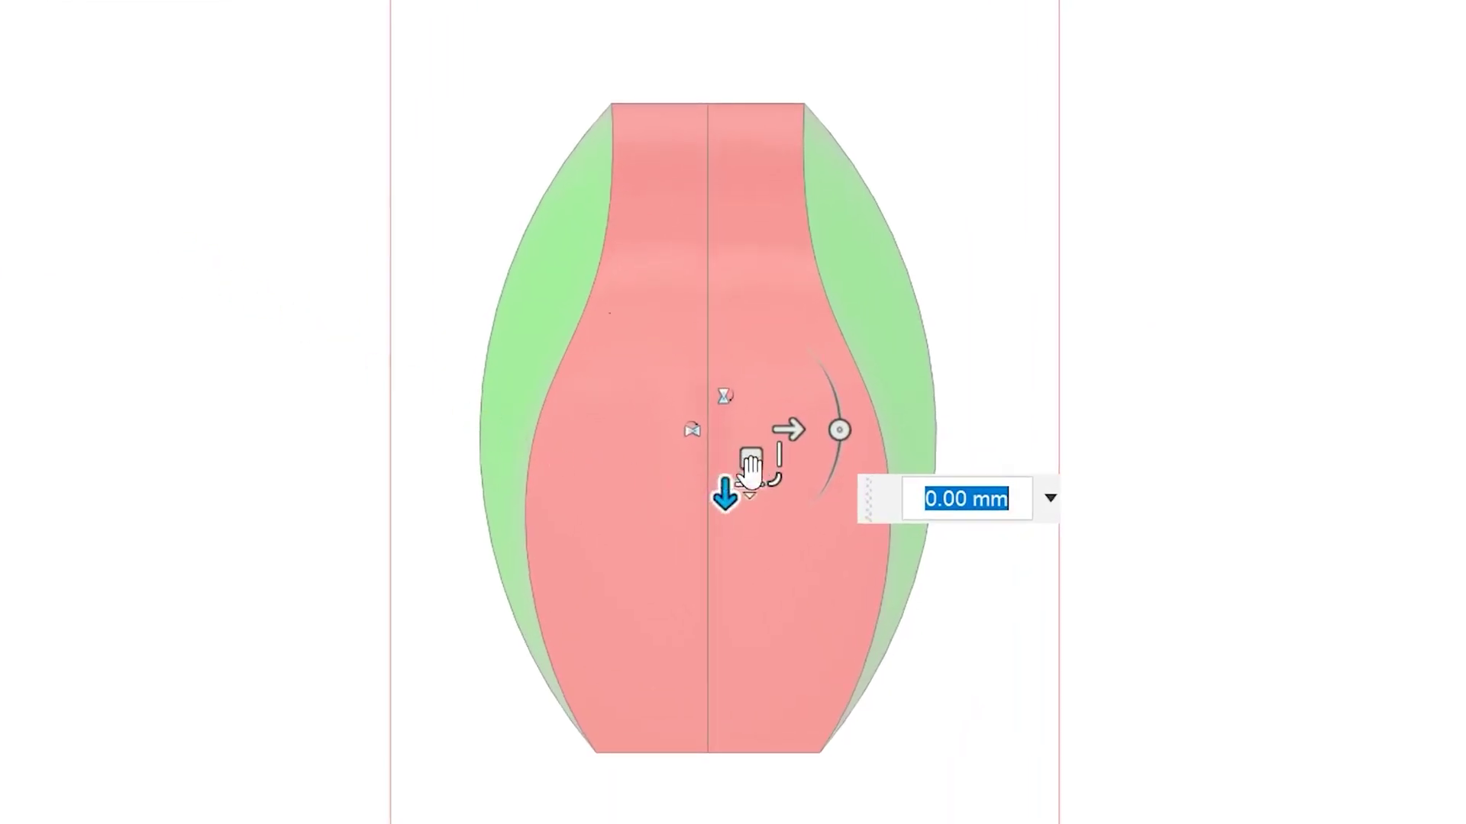
pyautogui.moveTo(750, 459)
pyautogui.mouseDown()
pyautogui.moveTo(720, 426)
pyautogui.moveTo(739, 410)
pyautogui.mouseUp()
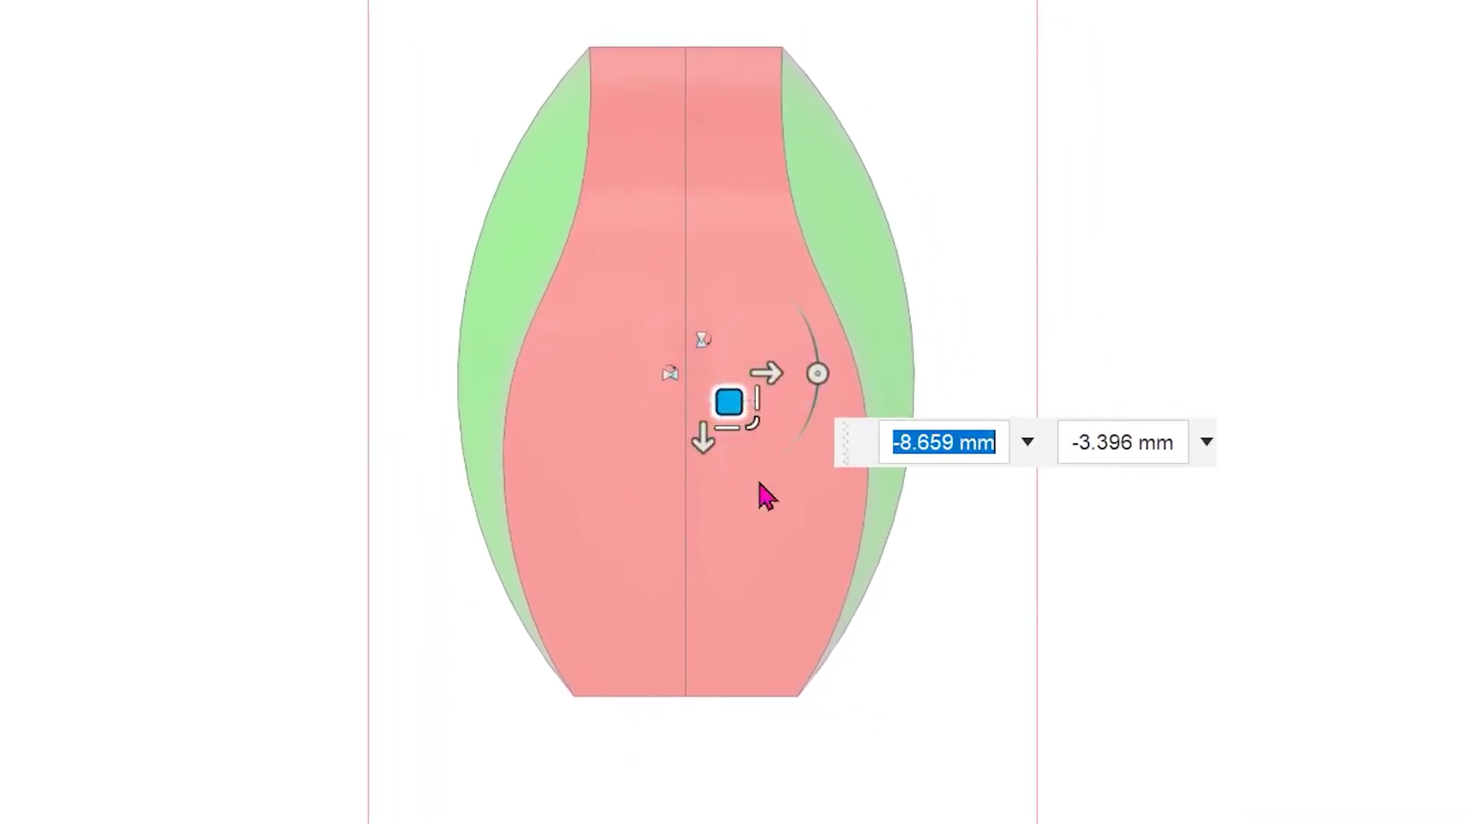
pyautogui.moveTo(704, 426); pyautogui.dragTo(705, 504)
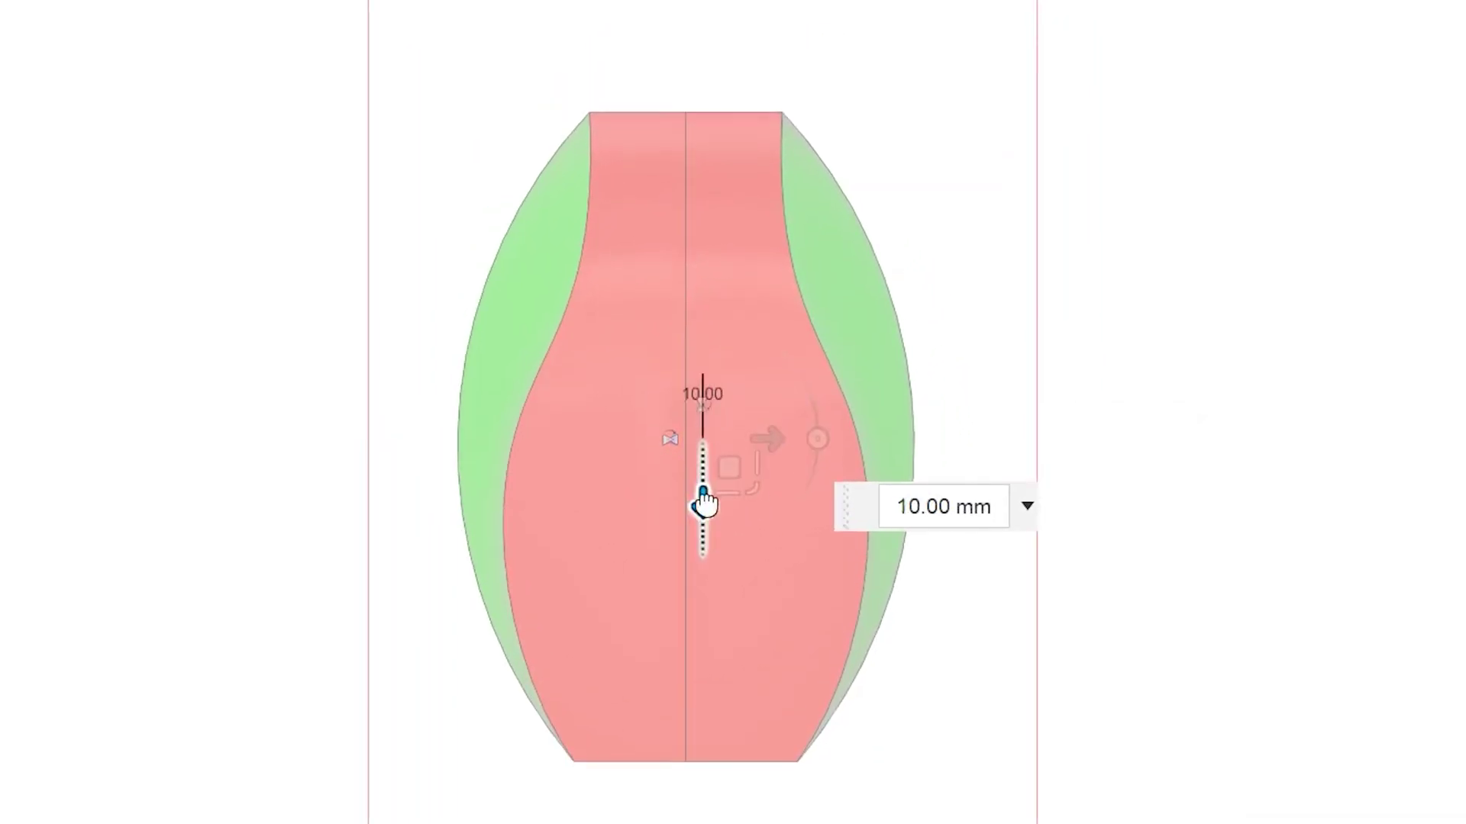
pyautogui.moveTo(770, 407); pyautogui.dragTo(827, 445)
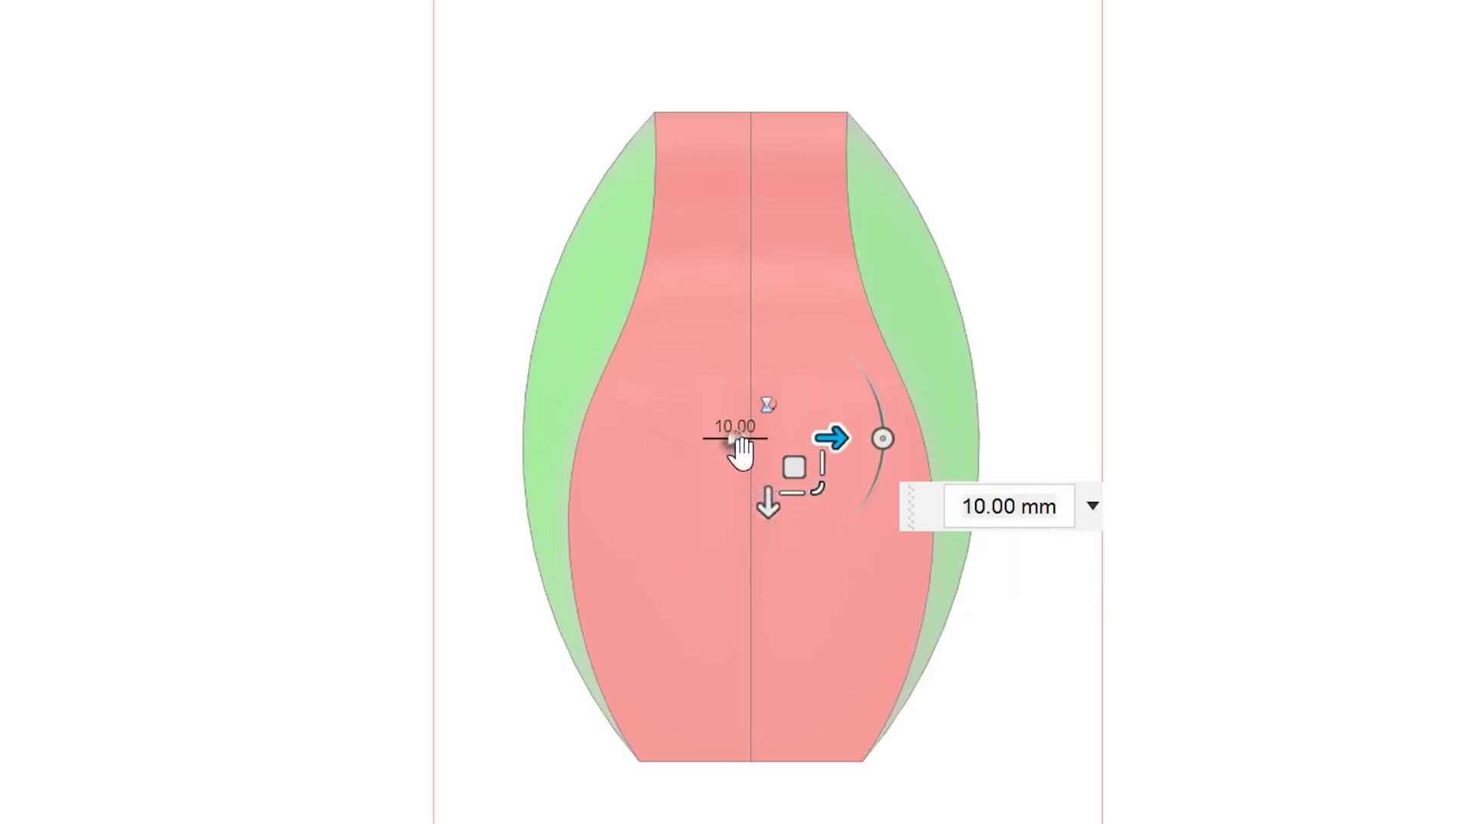
pyautogui.moveTo(756, 452)
pyautogui.mouseDown()
pyautogui.moveTo(736, 443)
pyautogui.moveTo(768, 410)
pyautogui.mouseUp()
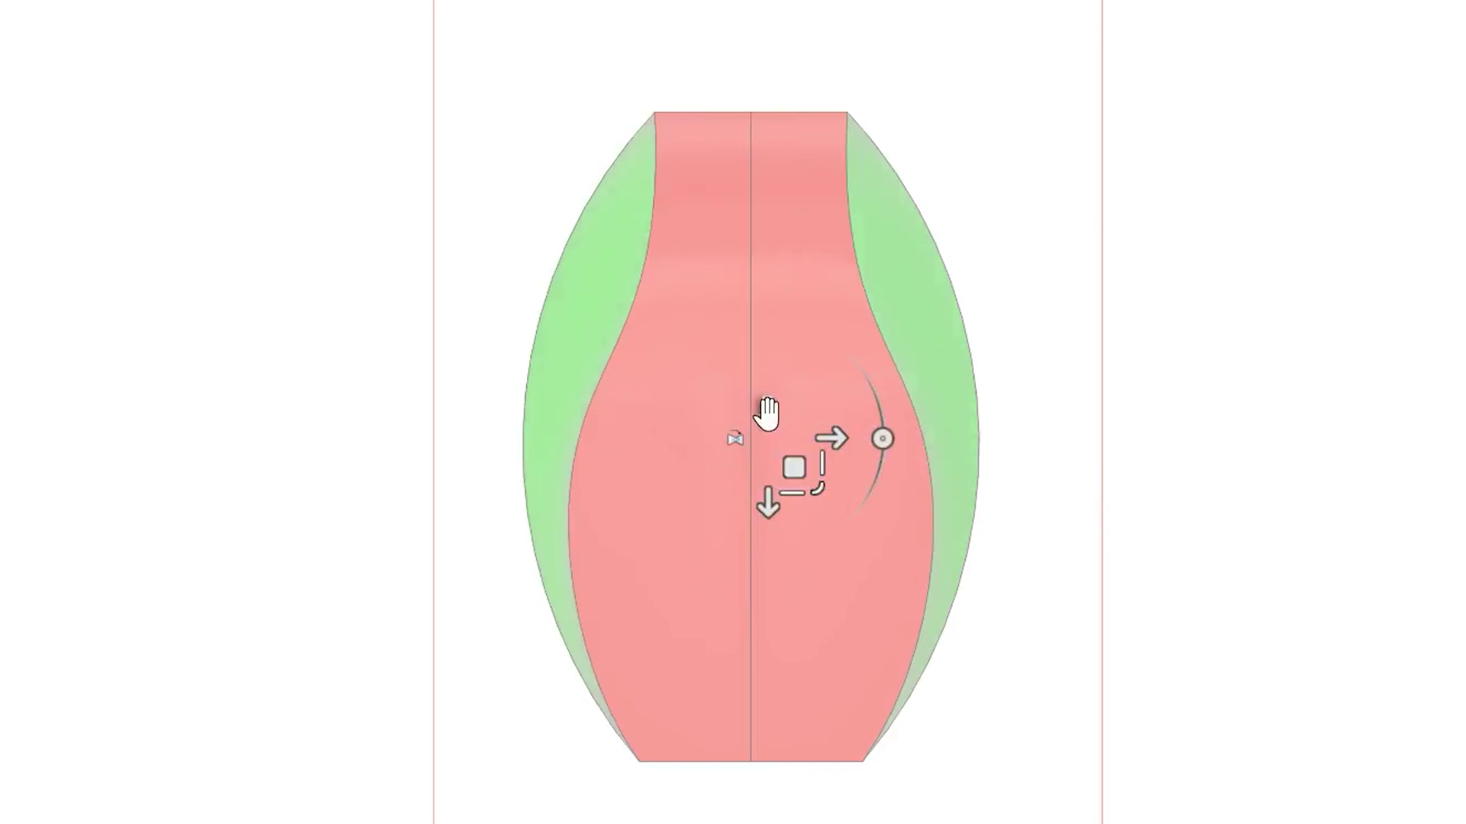
pyautogui.moveTo(767, 411); pyautogui.dragTo(768, 410)
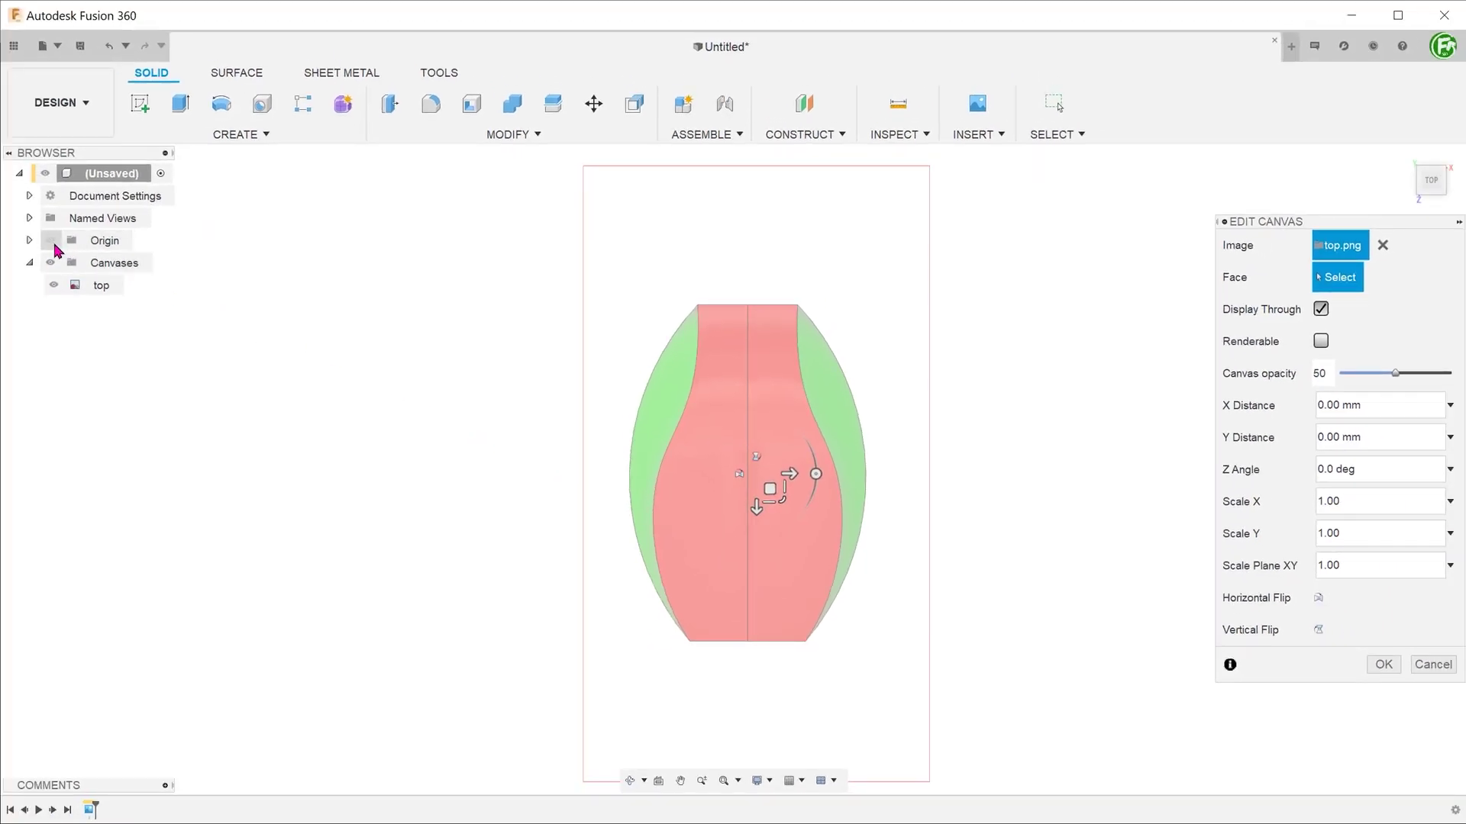
# Show the origin planes, nudge the top image into final position, set opacity to 61, and confirm.
pyautogui.click(50, 240)
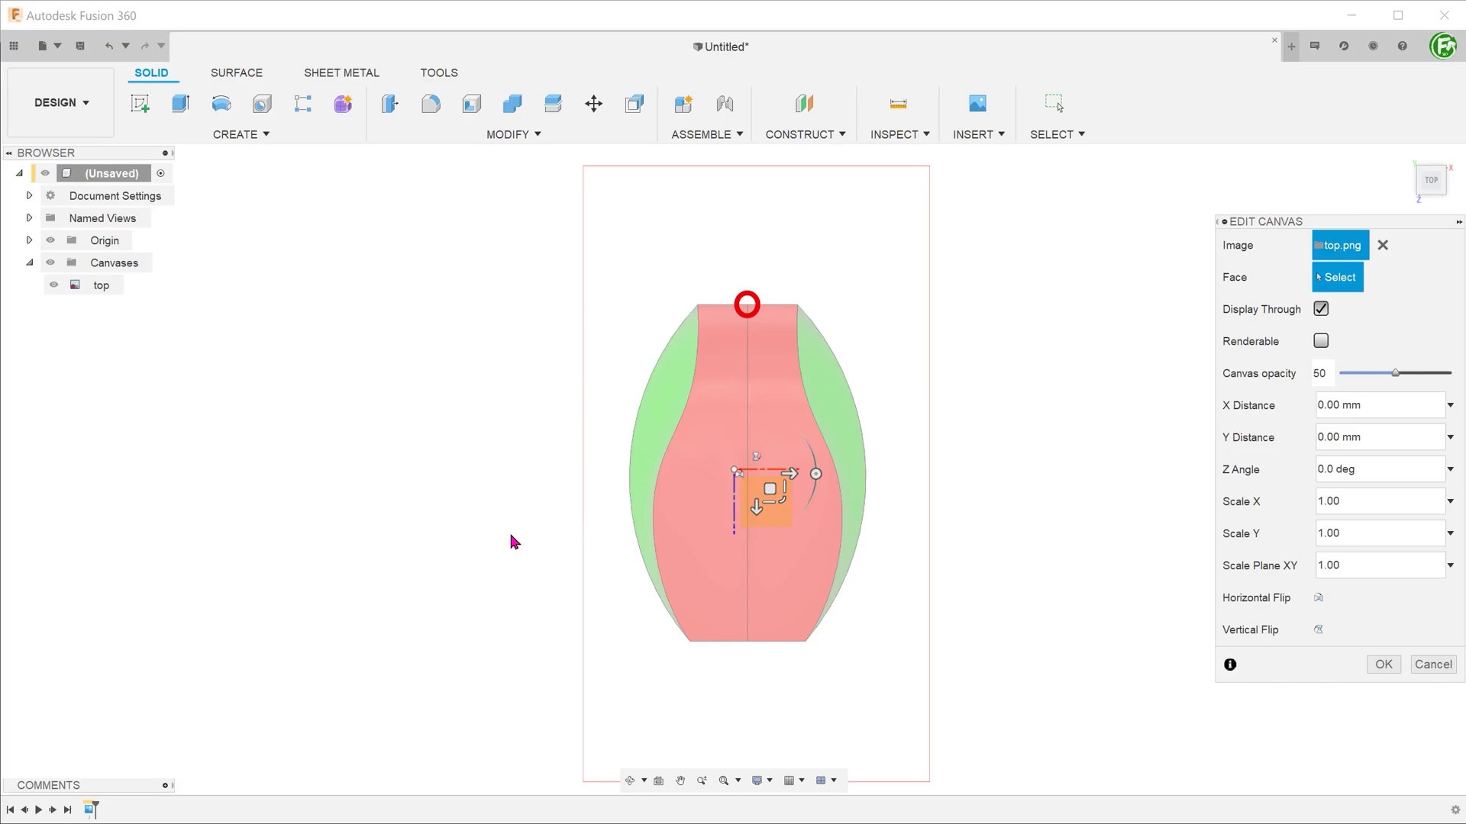
pyautogui.scroll(1, 512, 540)
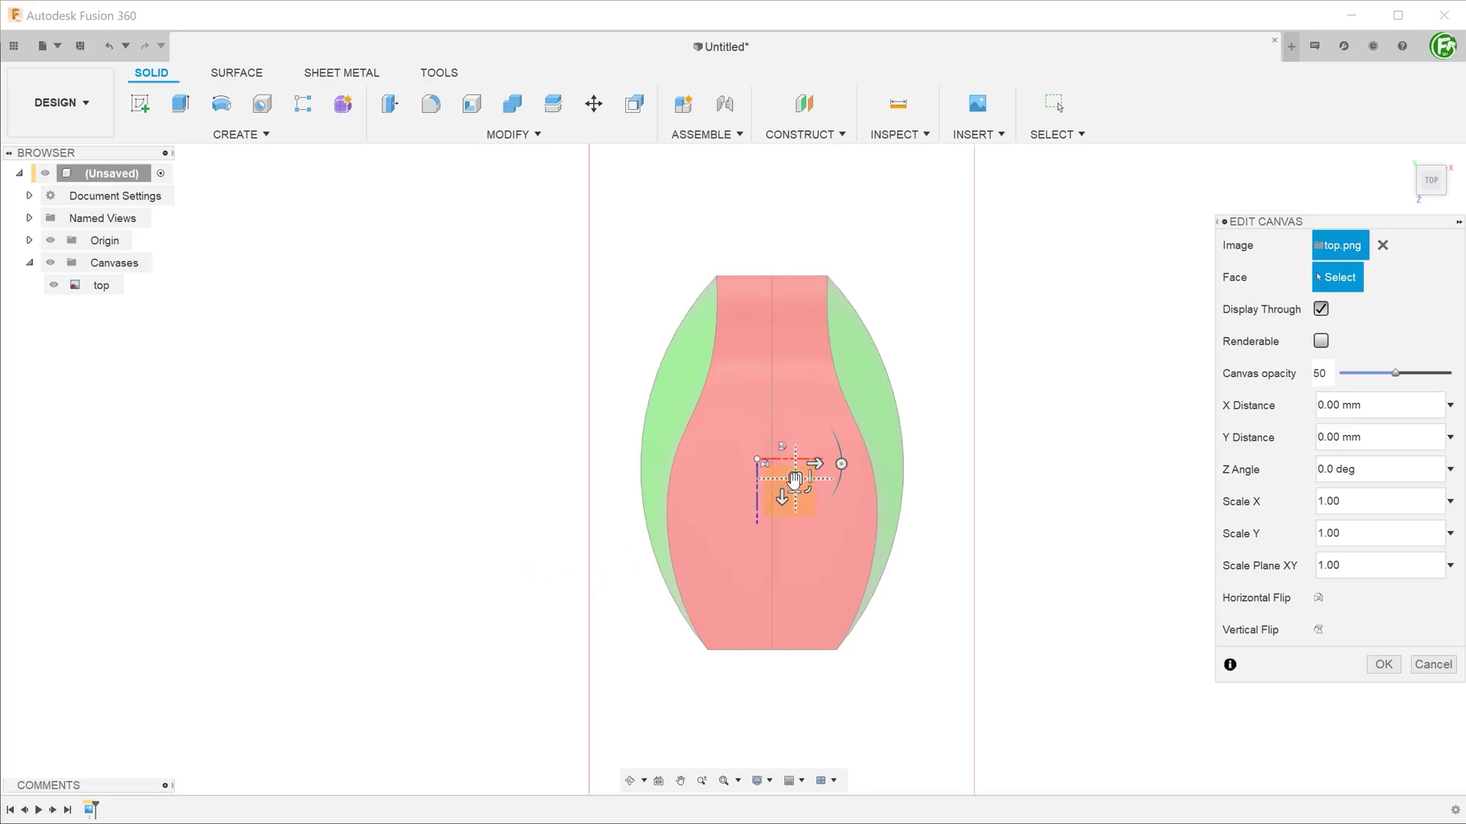
pyautogui.moveTo(794, 480); pyautogui.dragTo(779, 642)
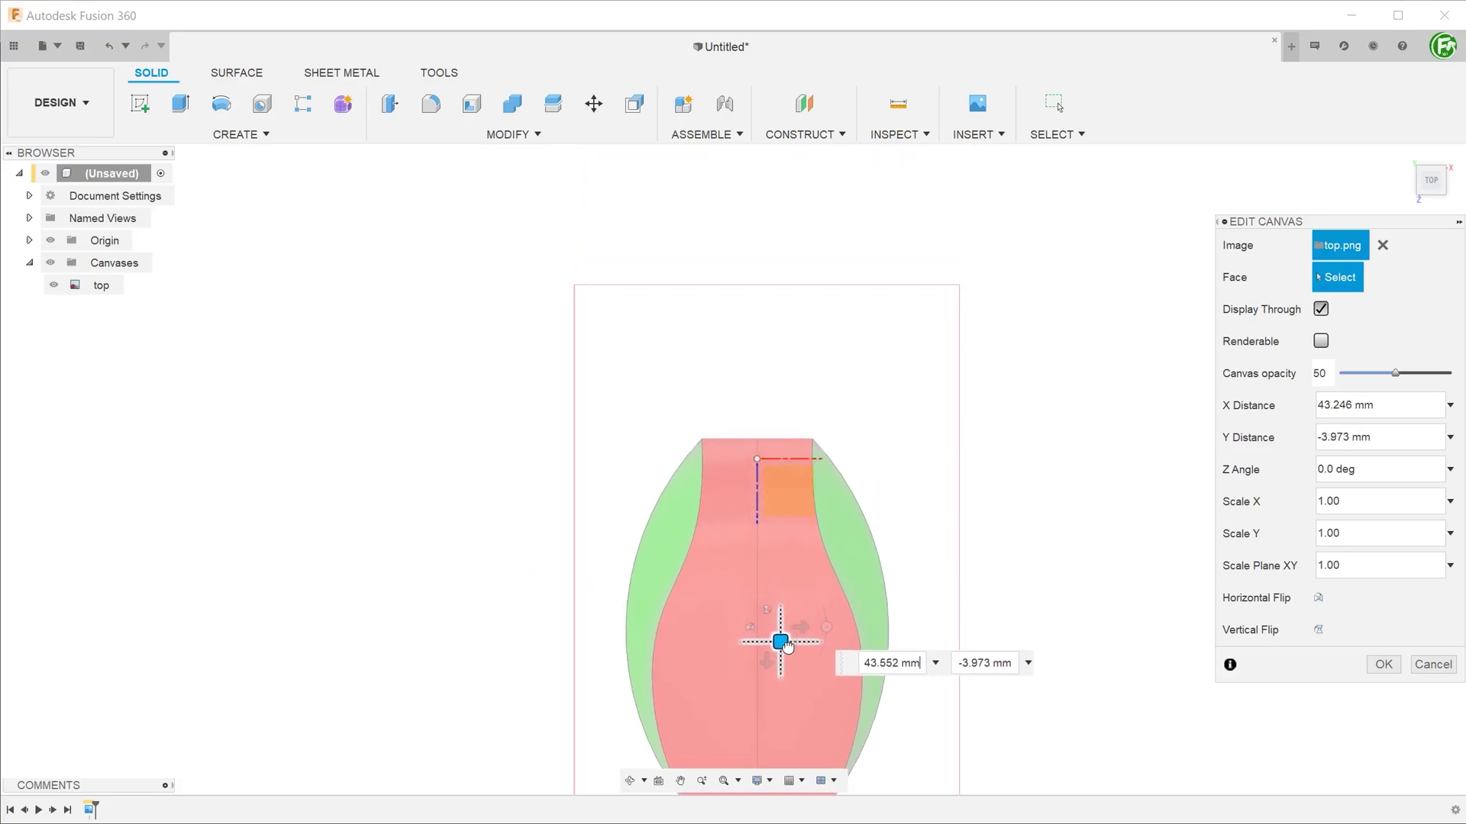
pyautogui.scroll(2, 752, 606)
pyautogui.scroll(1, 753, 606)
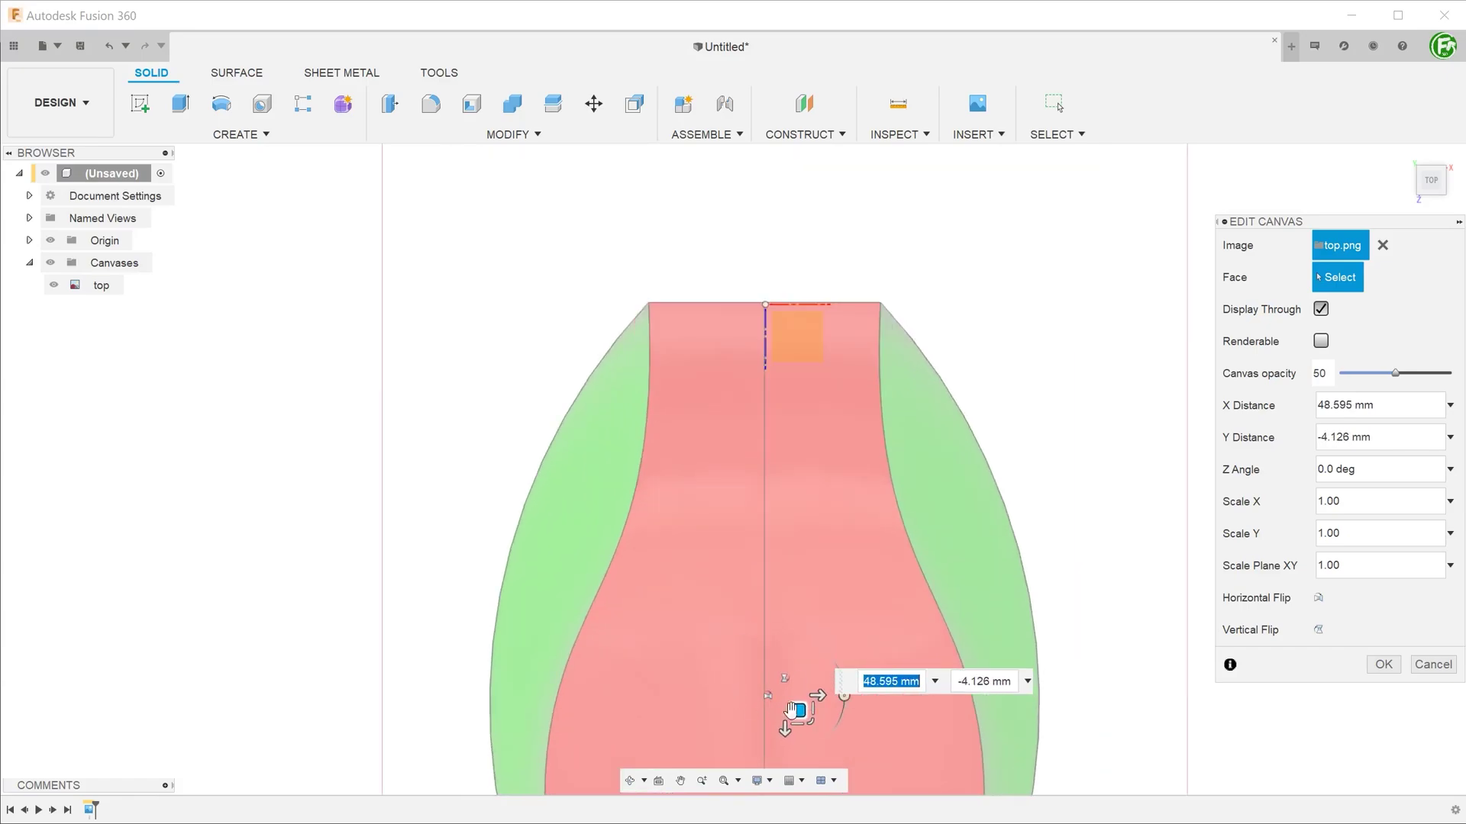
pyautogui.moveTo(791, 693); pyautogui.dragTo(799, 712)
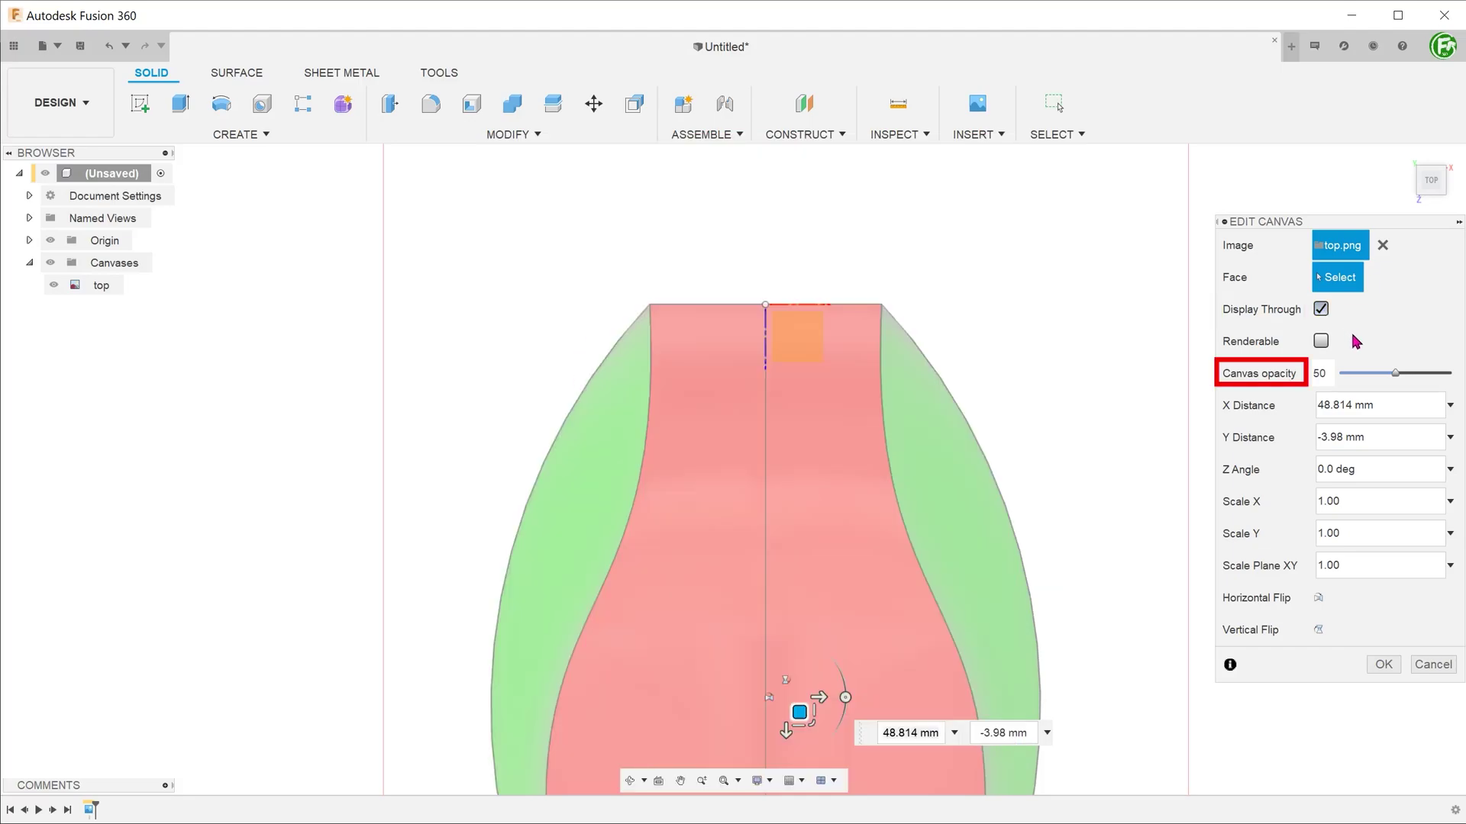
pyautogui.moveTo(1396, 374)
pyautogui.mouseDown()
pyautogui.moveTo(1378, 378)
pyautogui.moveTo(1418, 374)
pyautogui.mouseUp()
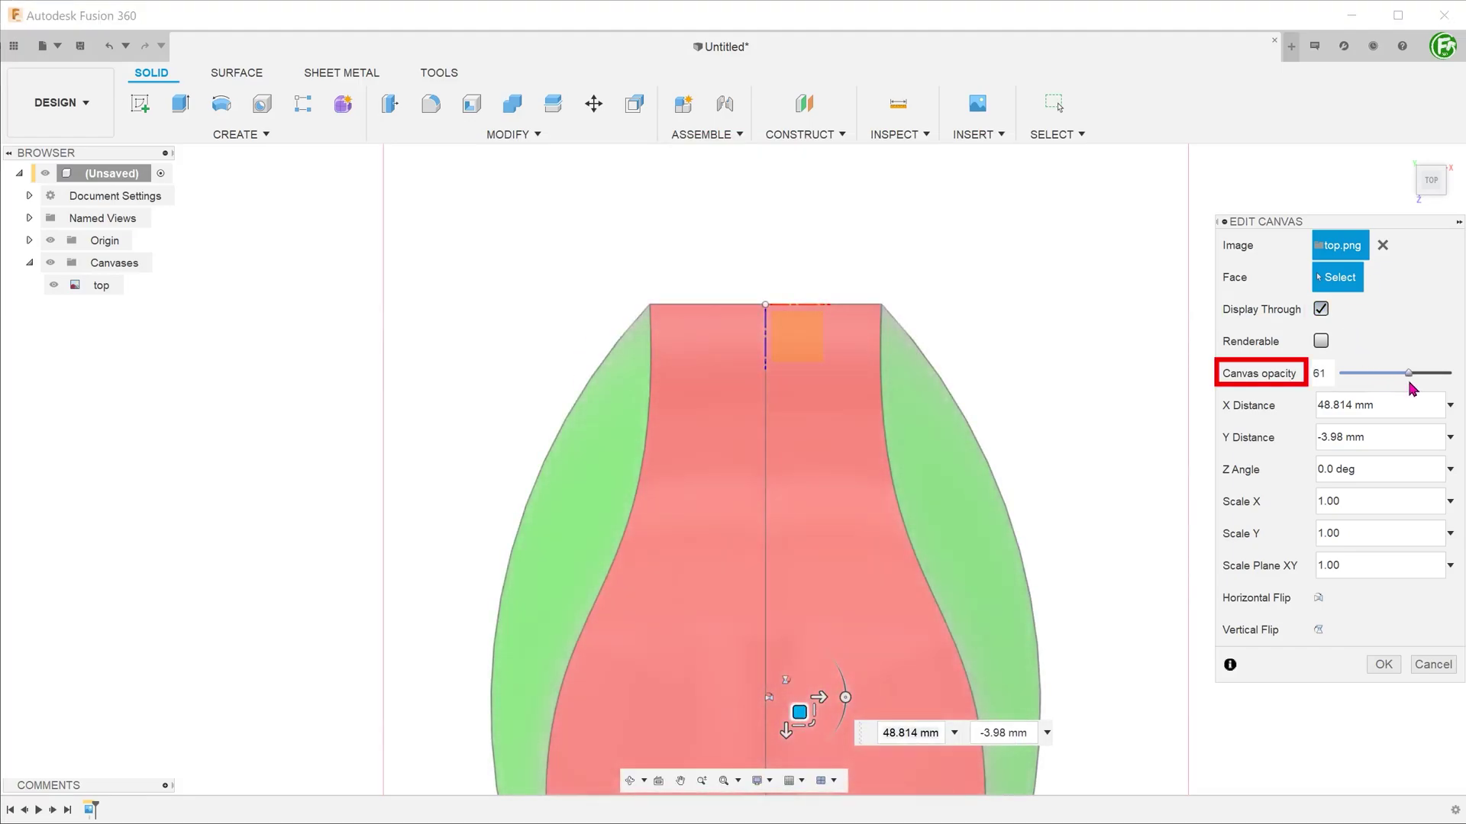
pyautogui.click(1383, 664)
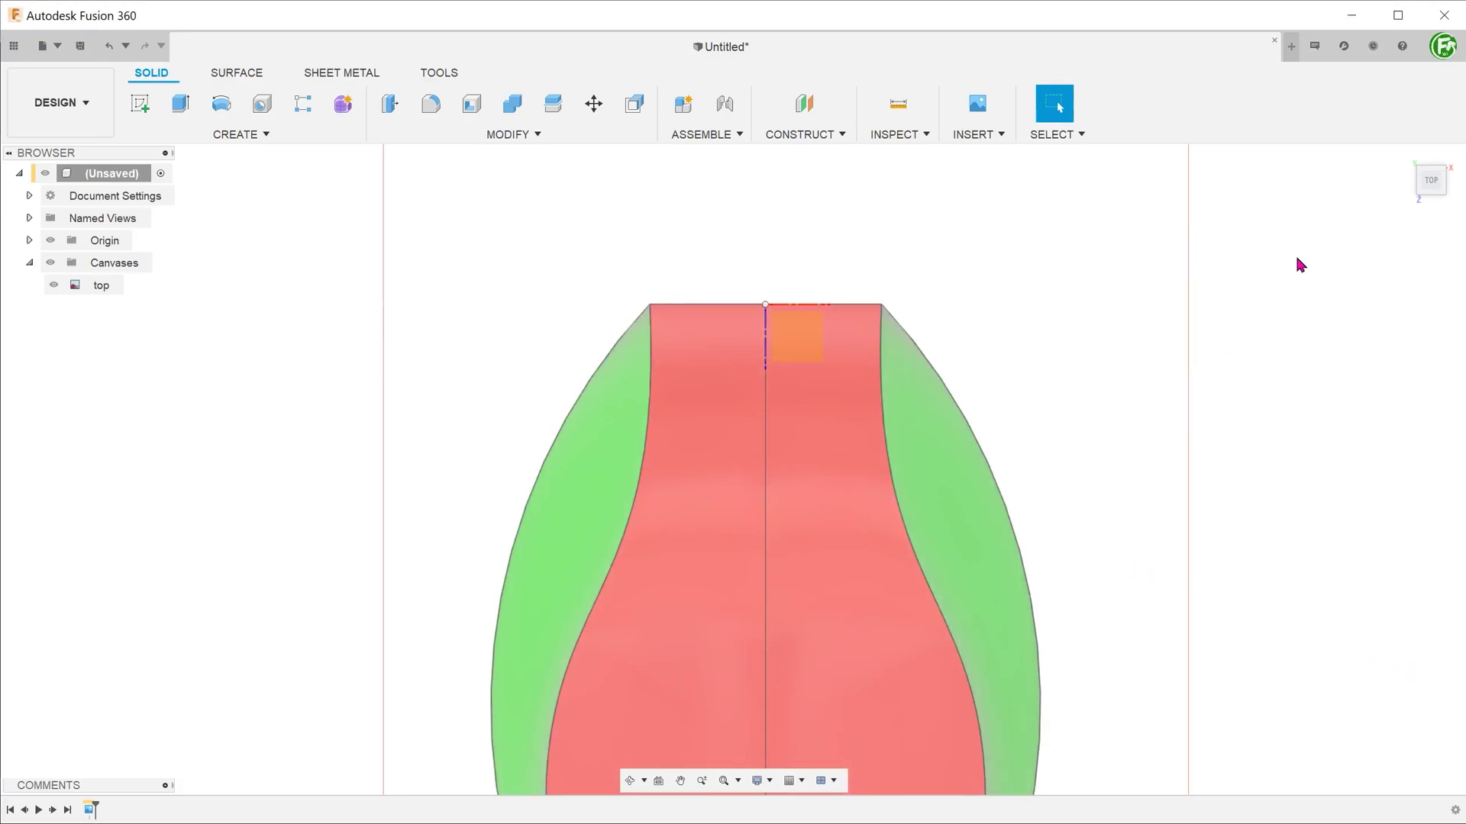
pyautogui.click(1408, 170)
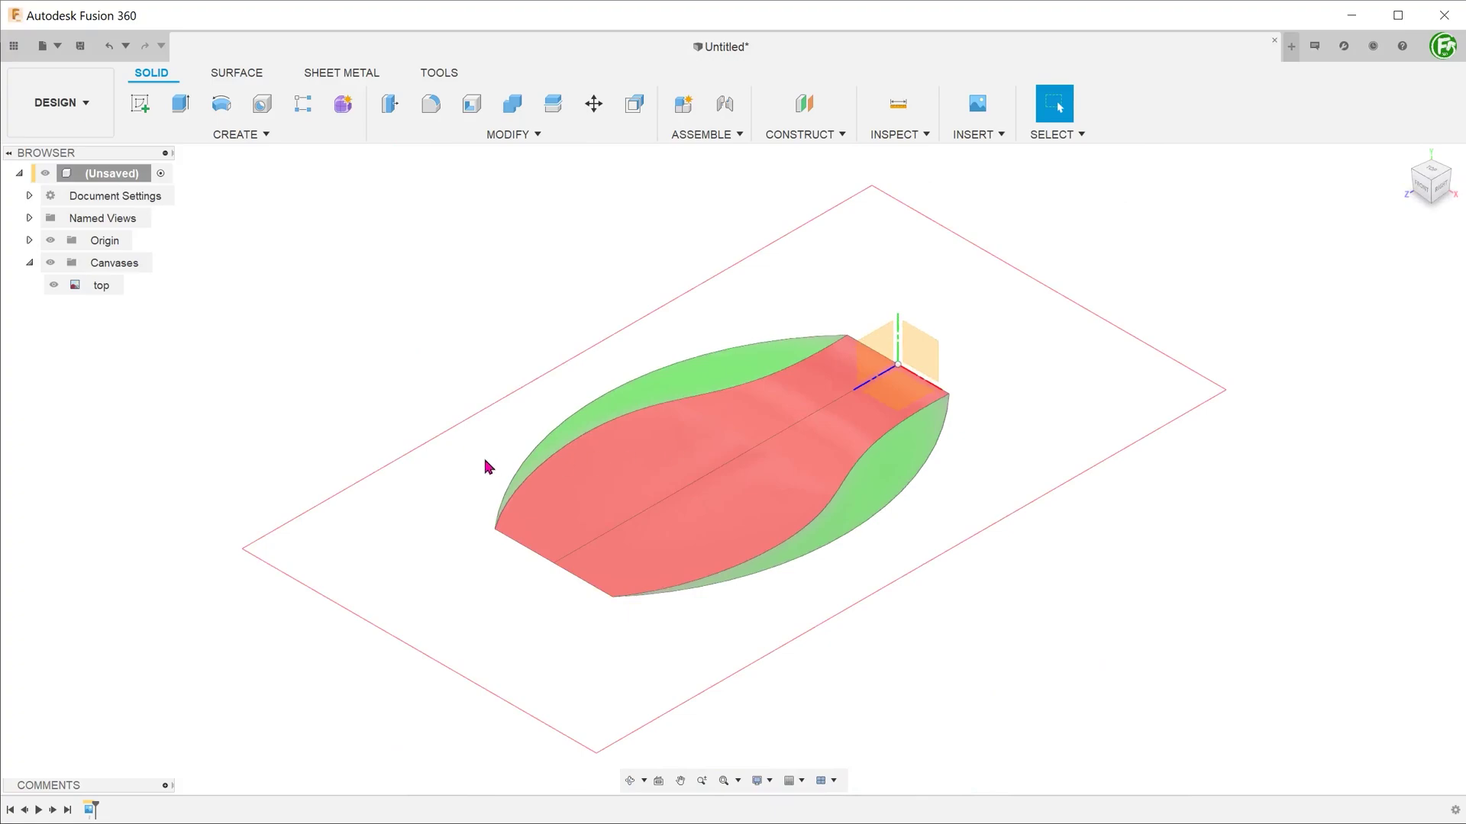
# Hide the top canvas and insert right.png as a new canvas on the YZ plane.
pyautogui.click(53, 285)
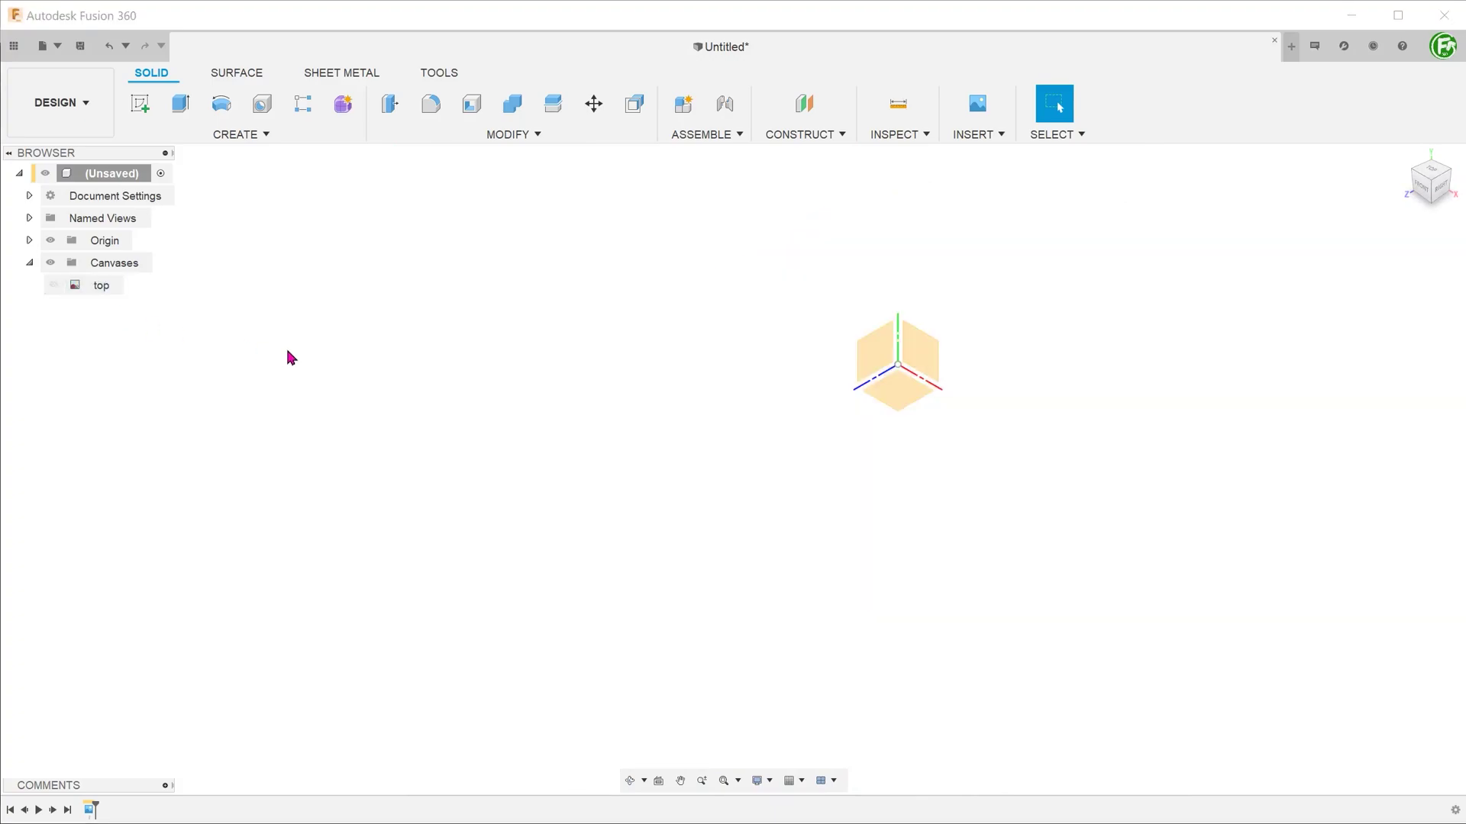
pyautogui.click(979, 134)
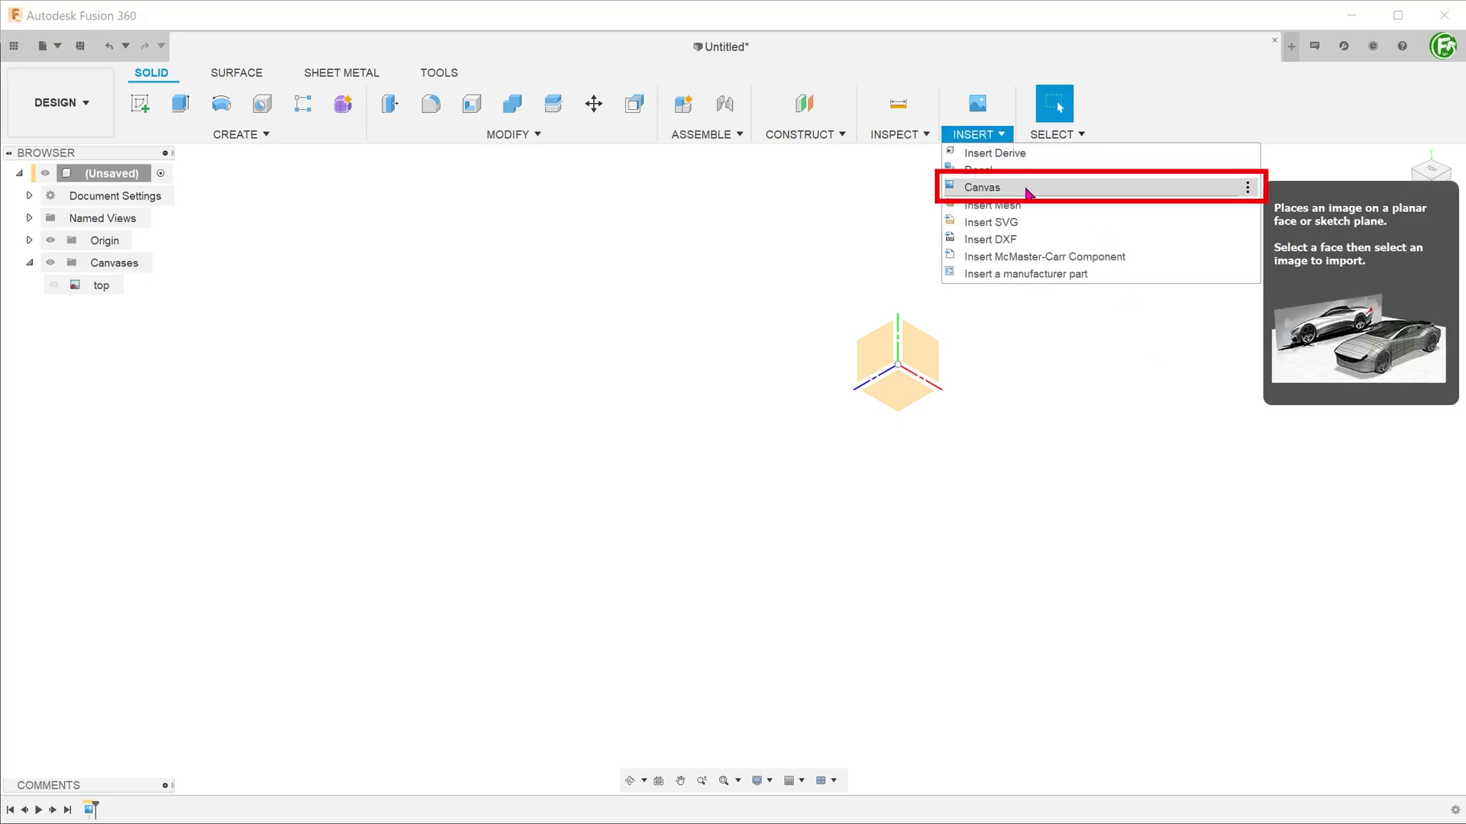
pyautogui.click(1028, 192)
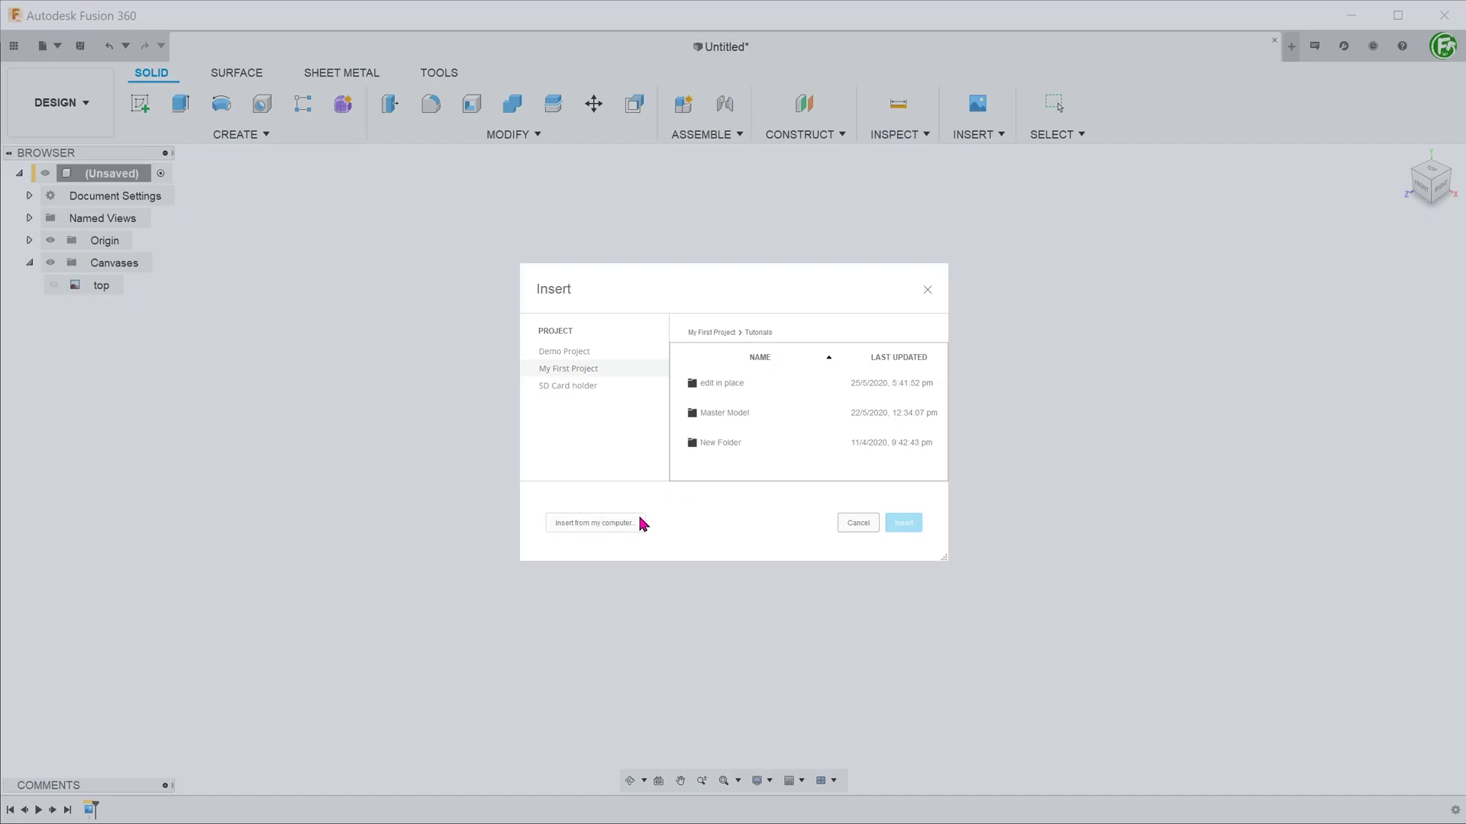
pyautogui.click(593, 524)
pyautogui.click(237, 212)
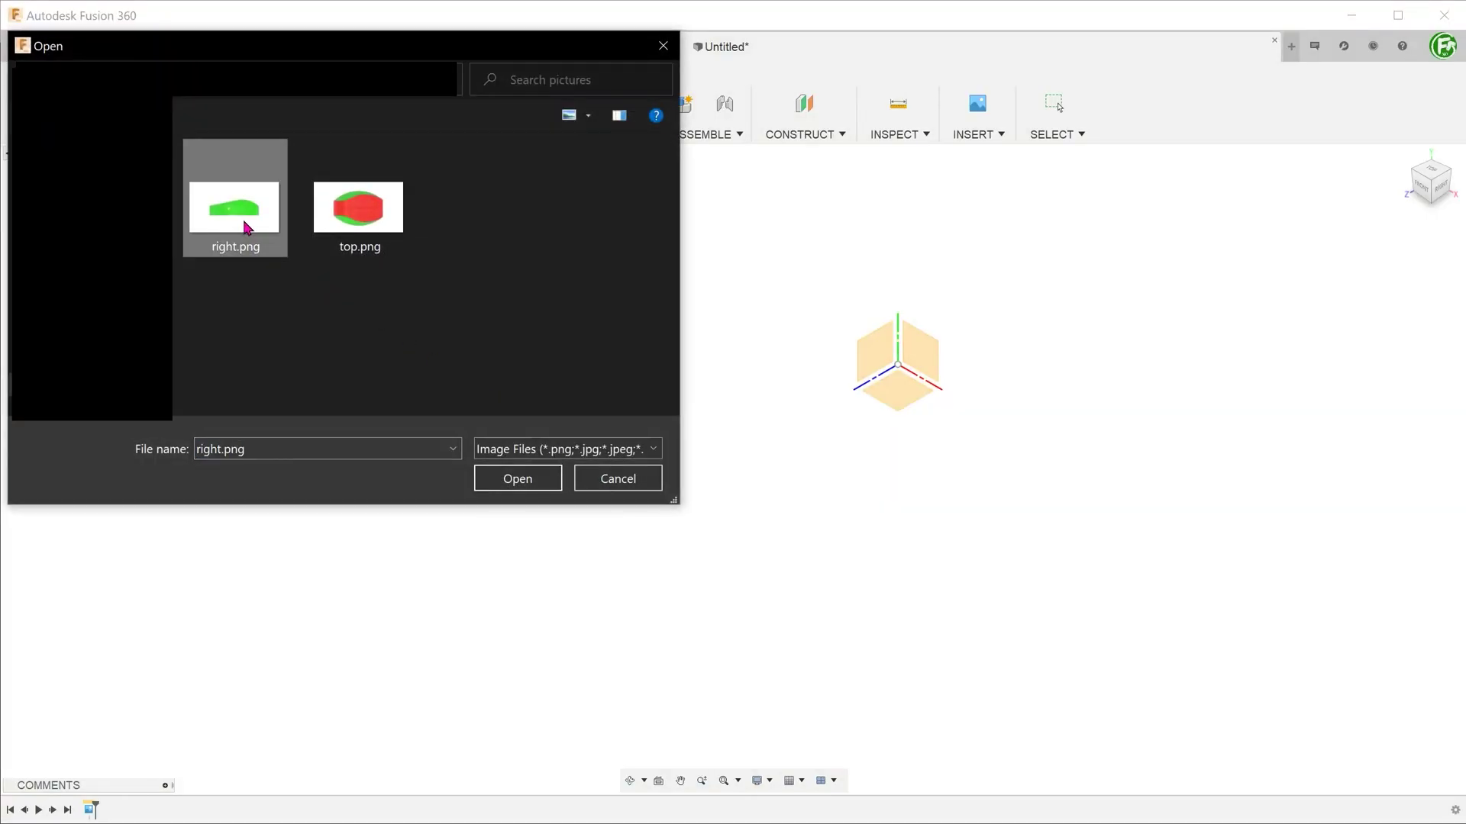
pyautogui.click(518, 479)
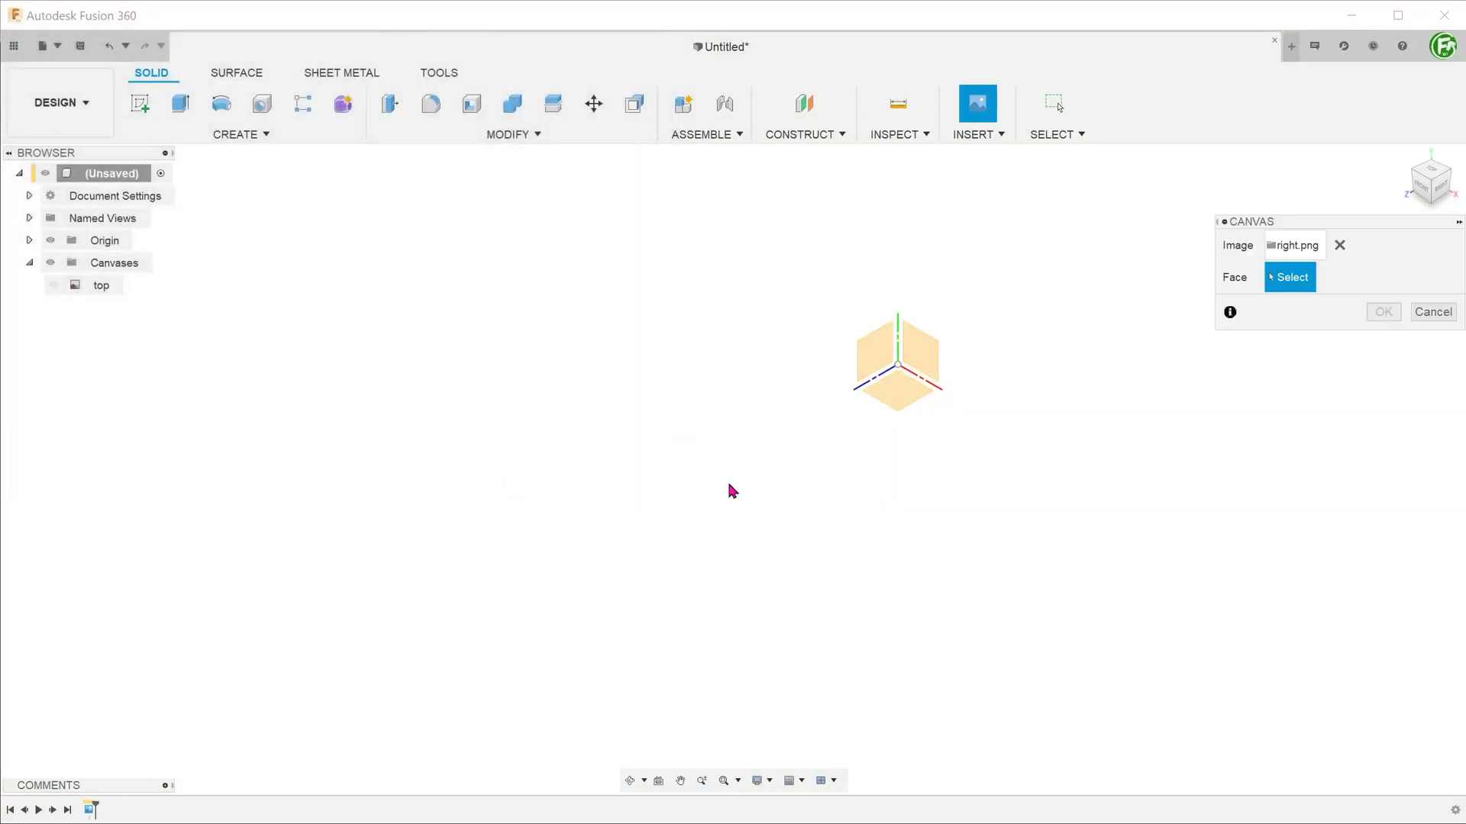
pyautogui.click(870, 362)
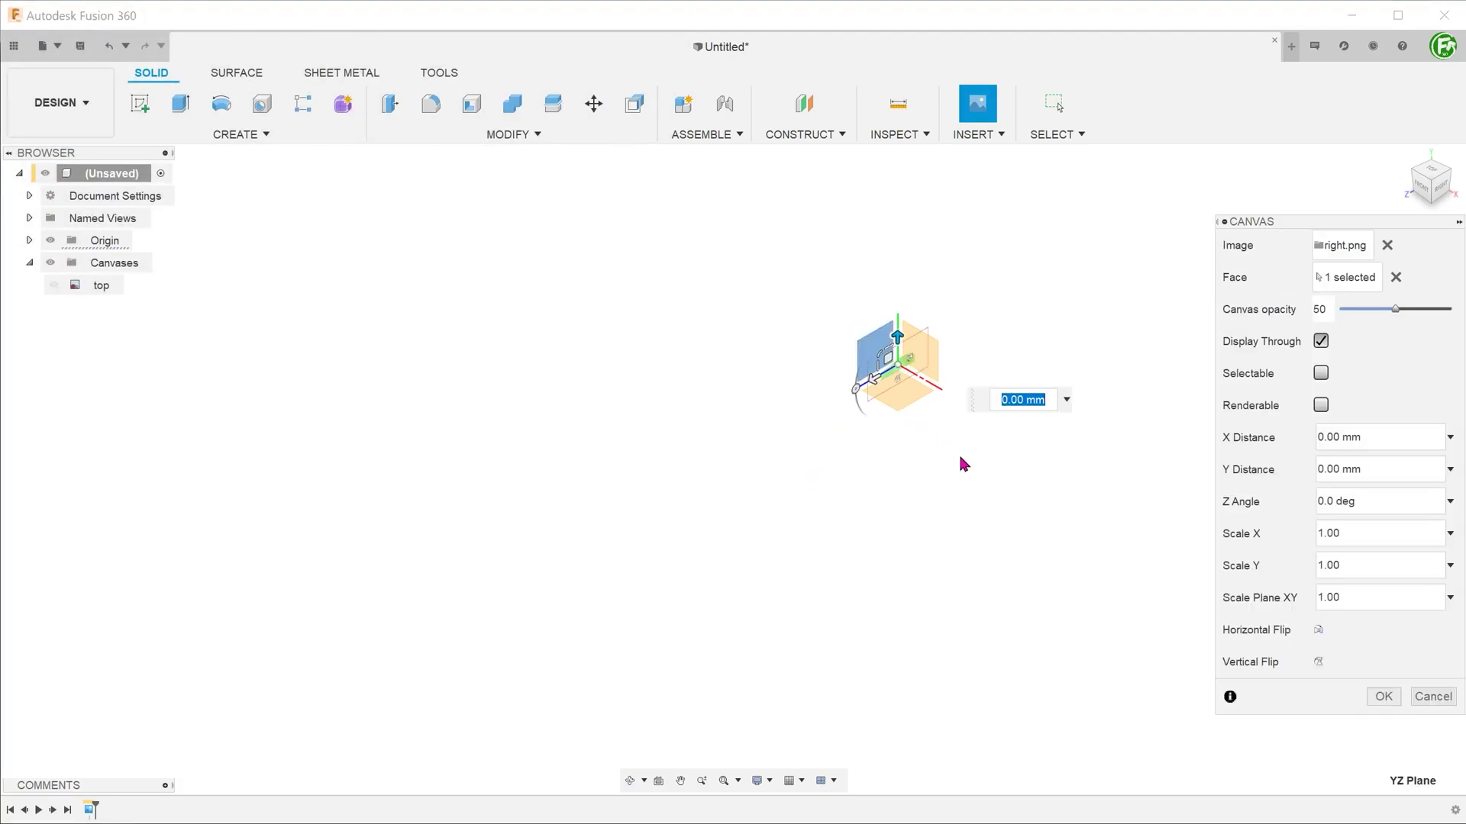
pyautogui.click(1385, 696)
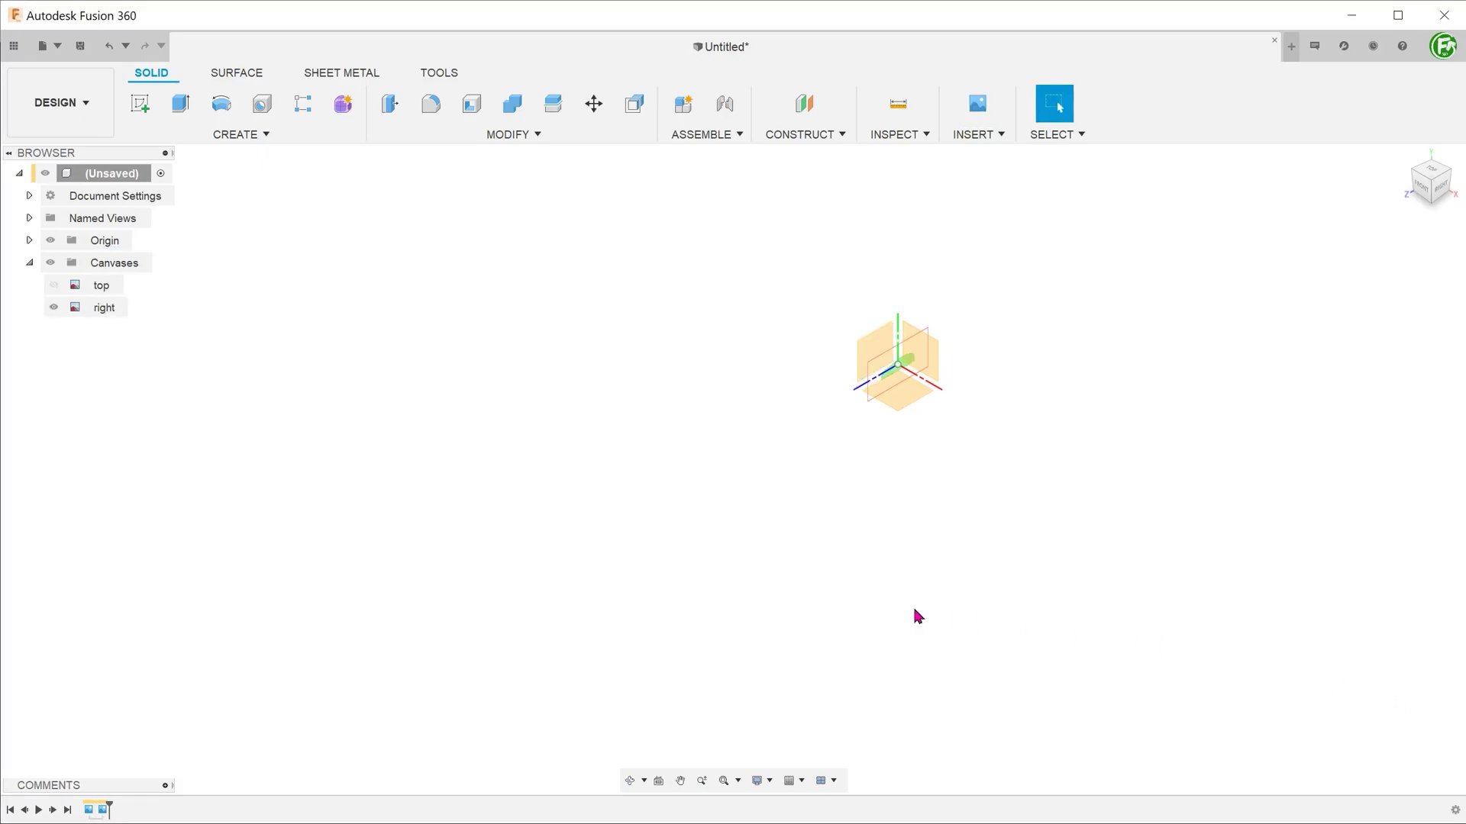
# In Right view, calibrate the right canvas's lower corners to 100 mm apart, then fit the view.
pyautogui.click(1441, 190)
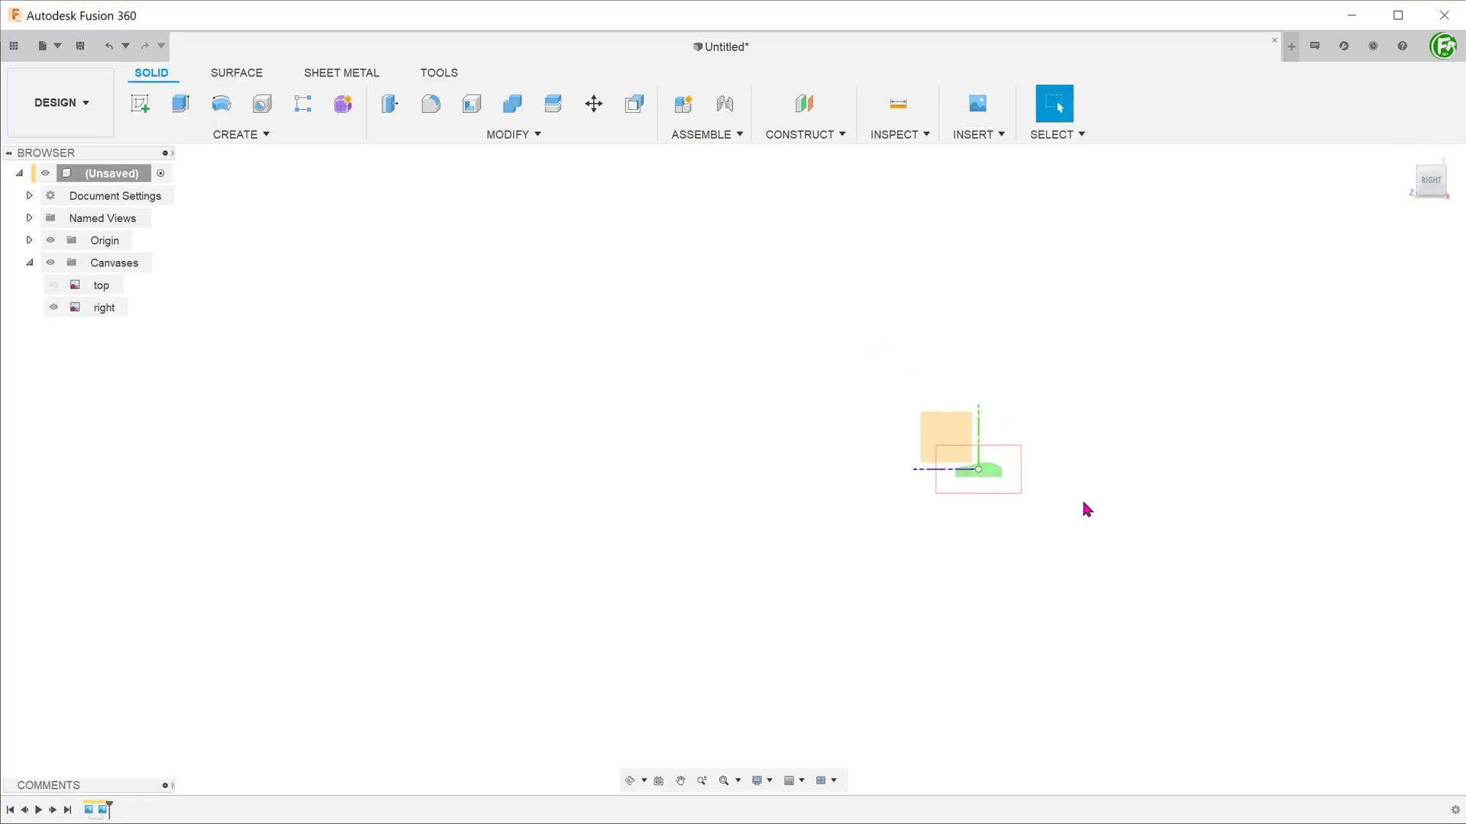
pyautogui.rightClick(104, 310)
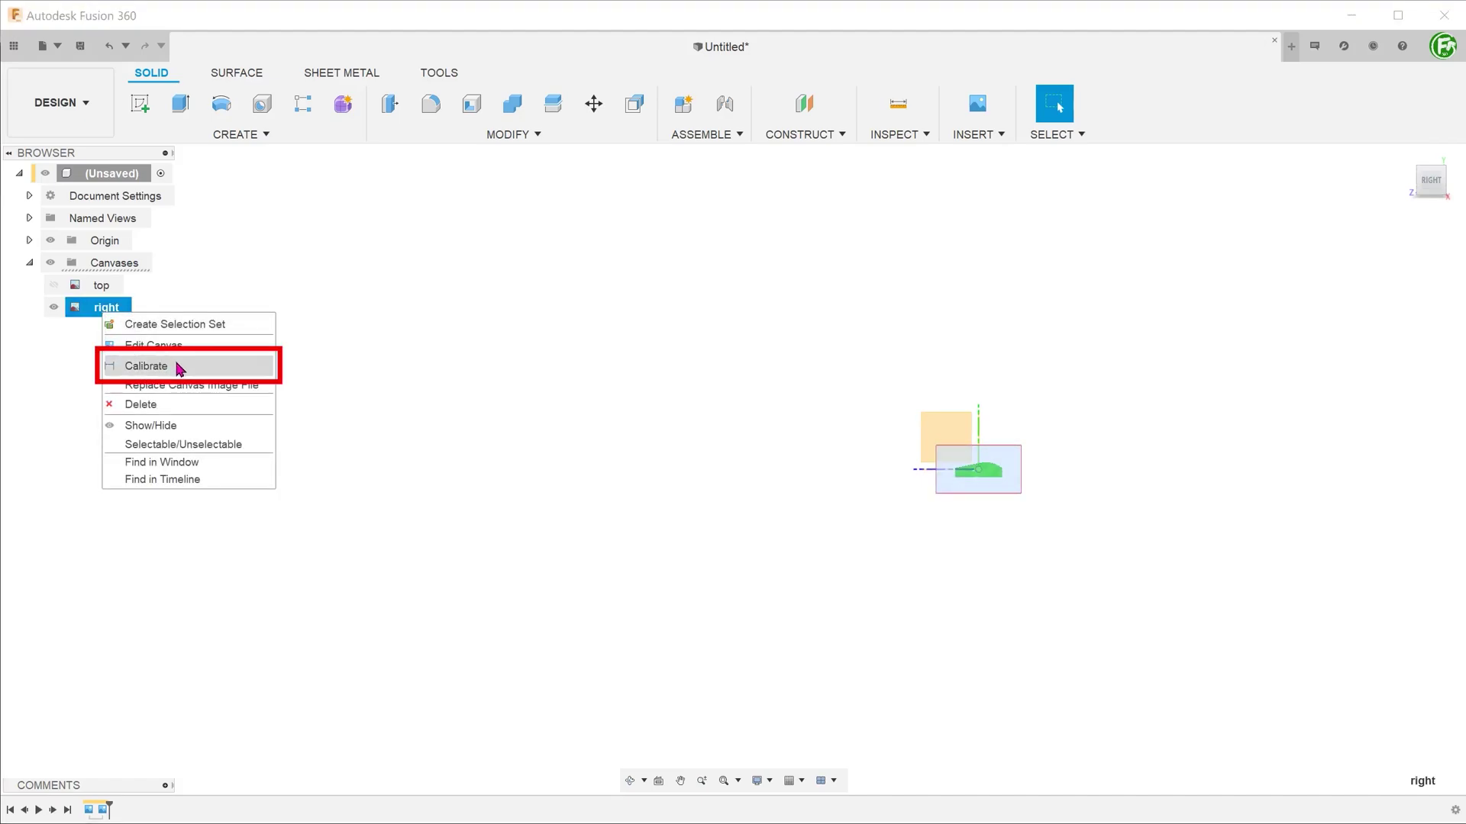
pyautogui.click(177, 367)
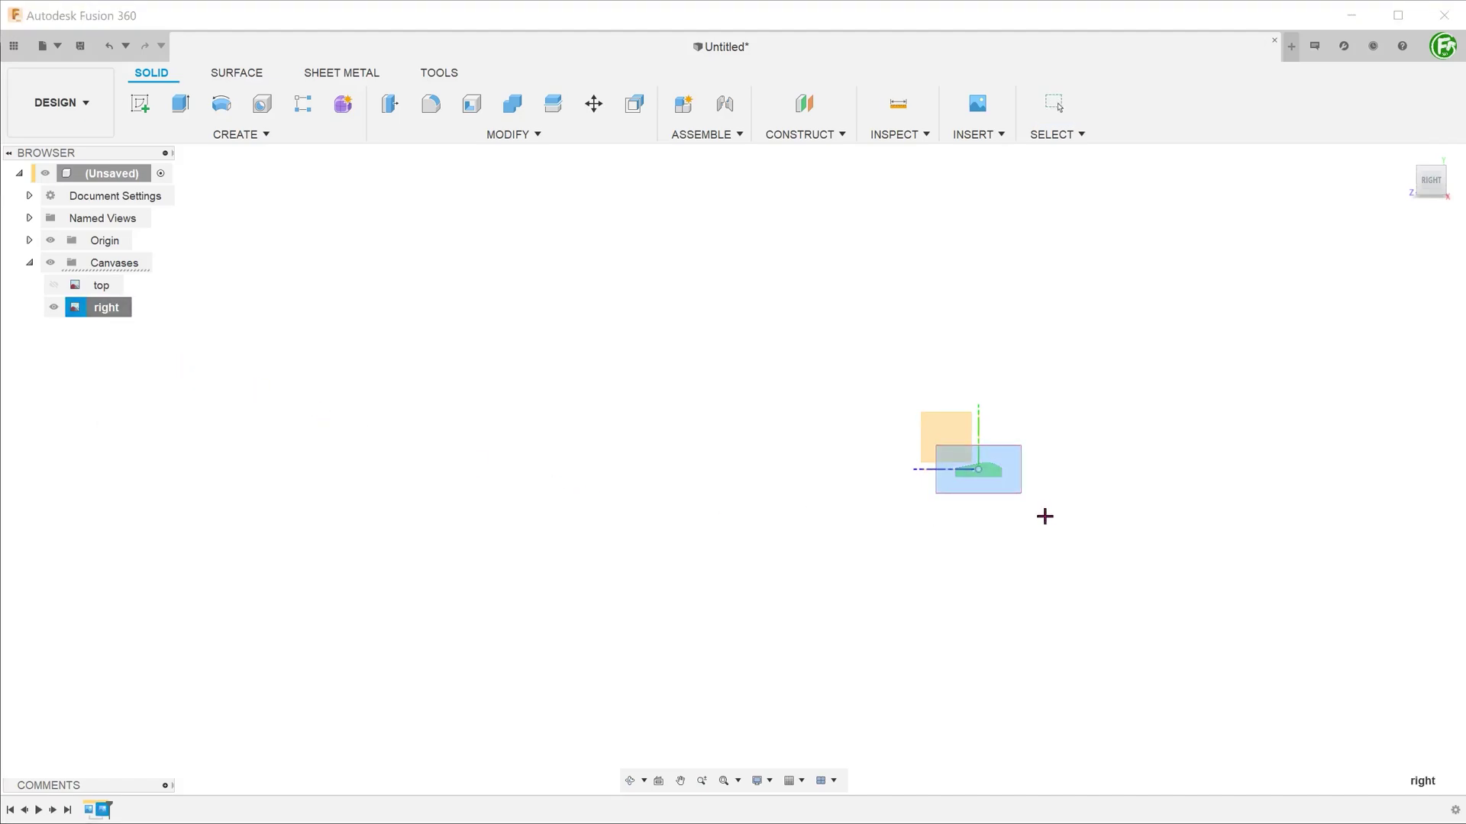
pyautogui.scroll(3, 1043, 468)
pyautogui.scroll(3, 989, 472)
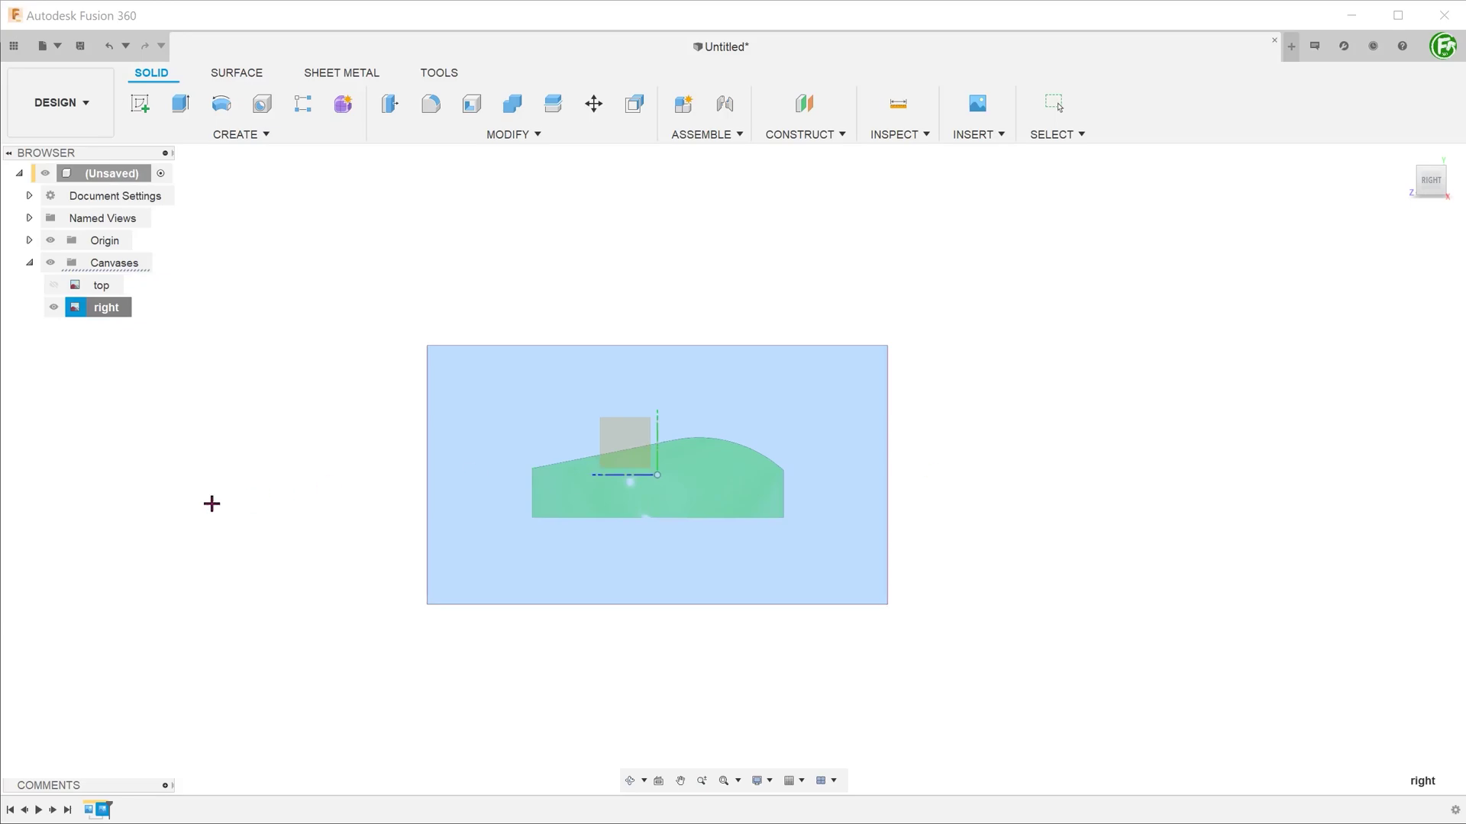
pyautogui.scroll(3, 249, 508)
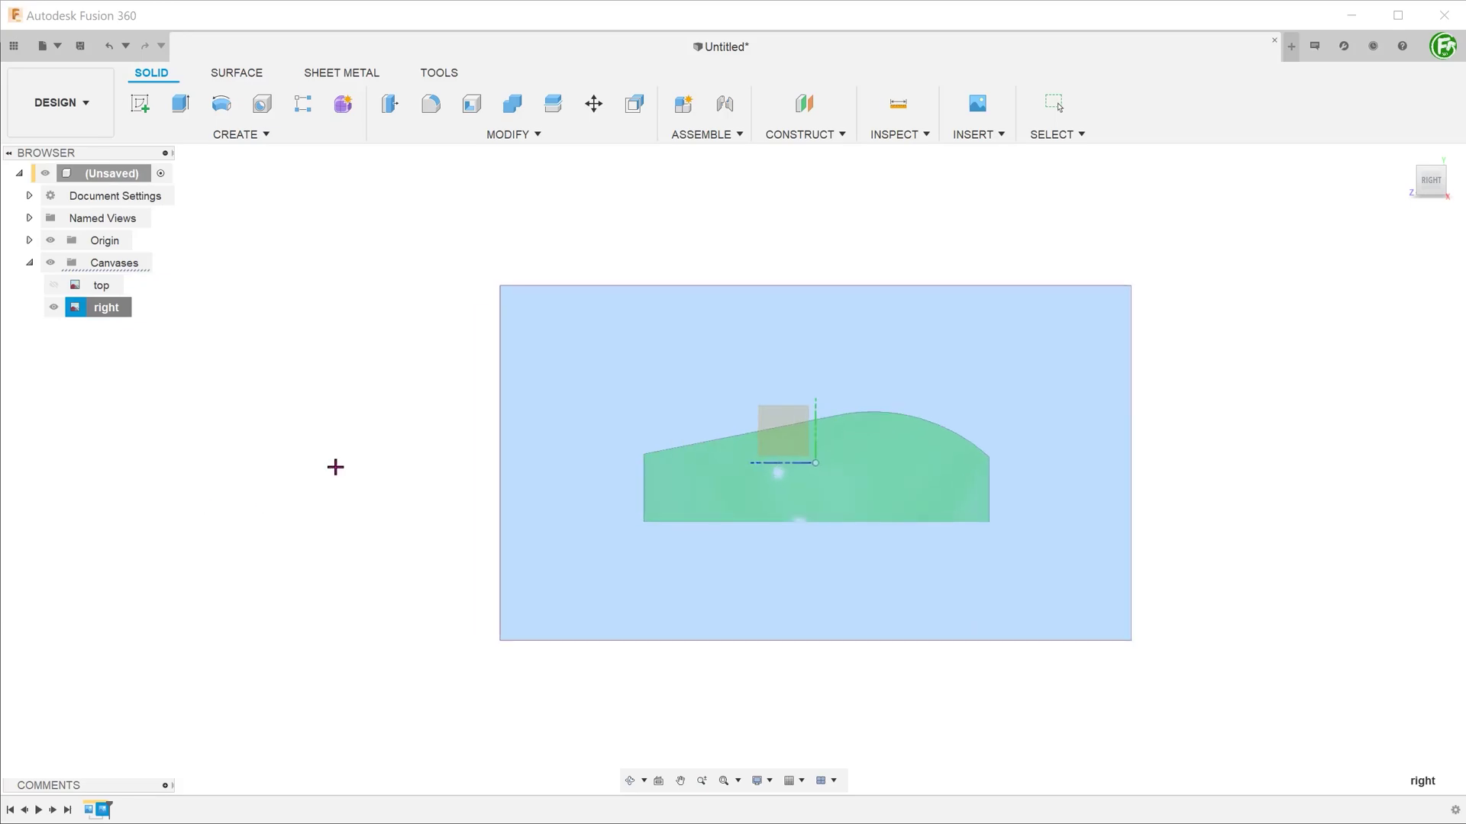
pyautogui.scroll(2, 642, 523)
pyautogui.click(625, 526)
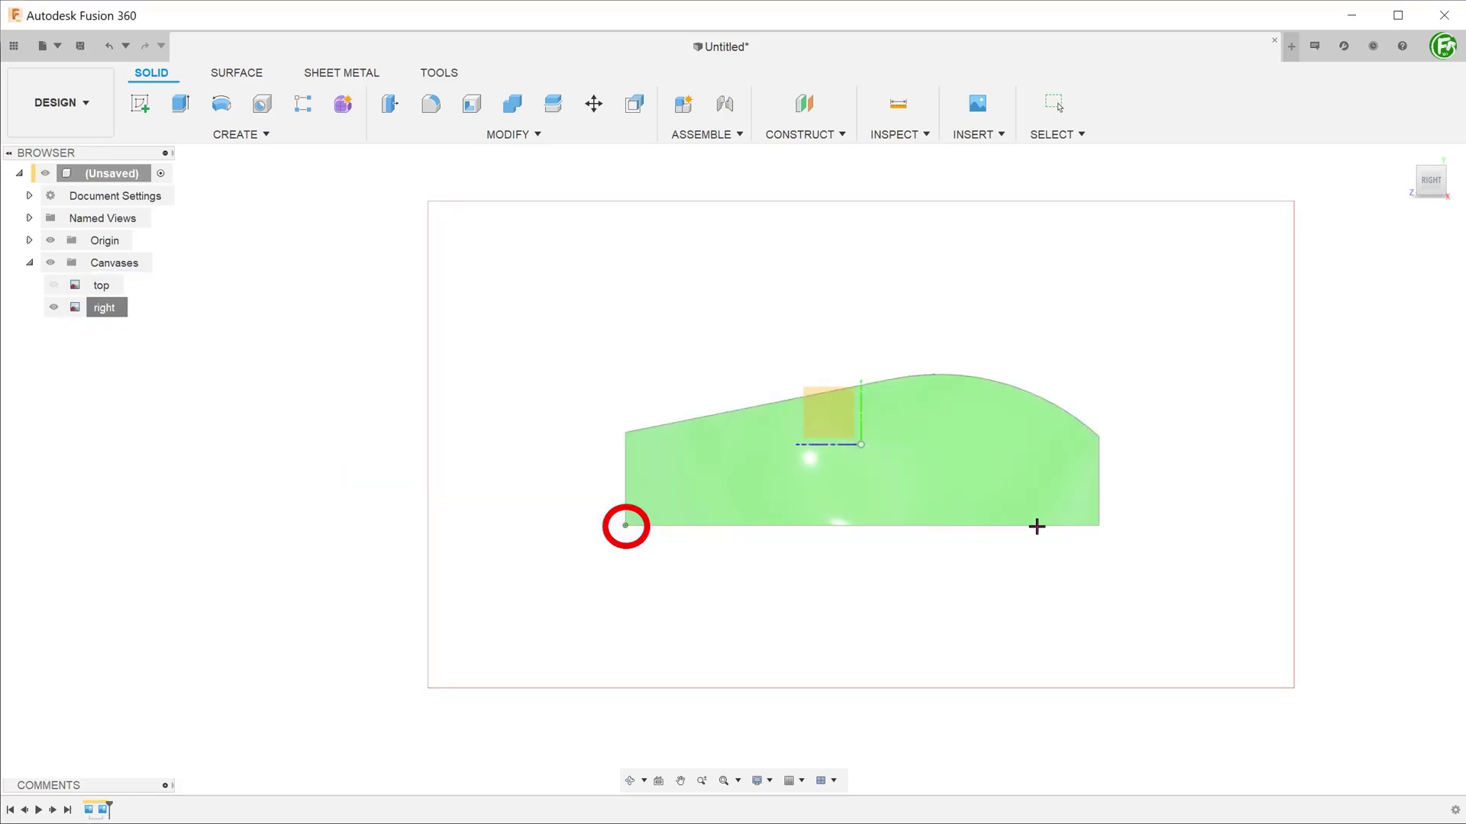
pyautogui.click(1103, 526)
pyautogui.write('100')
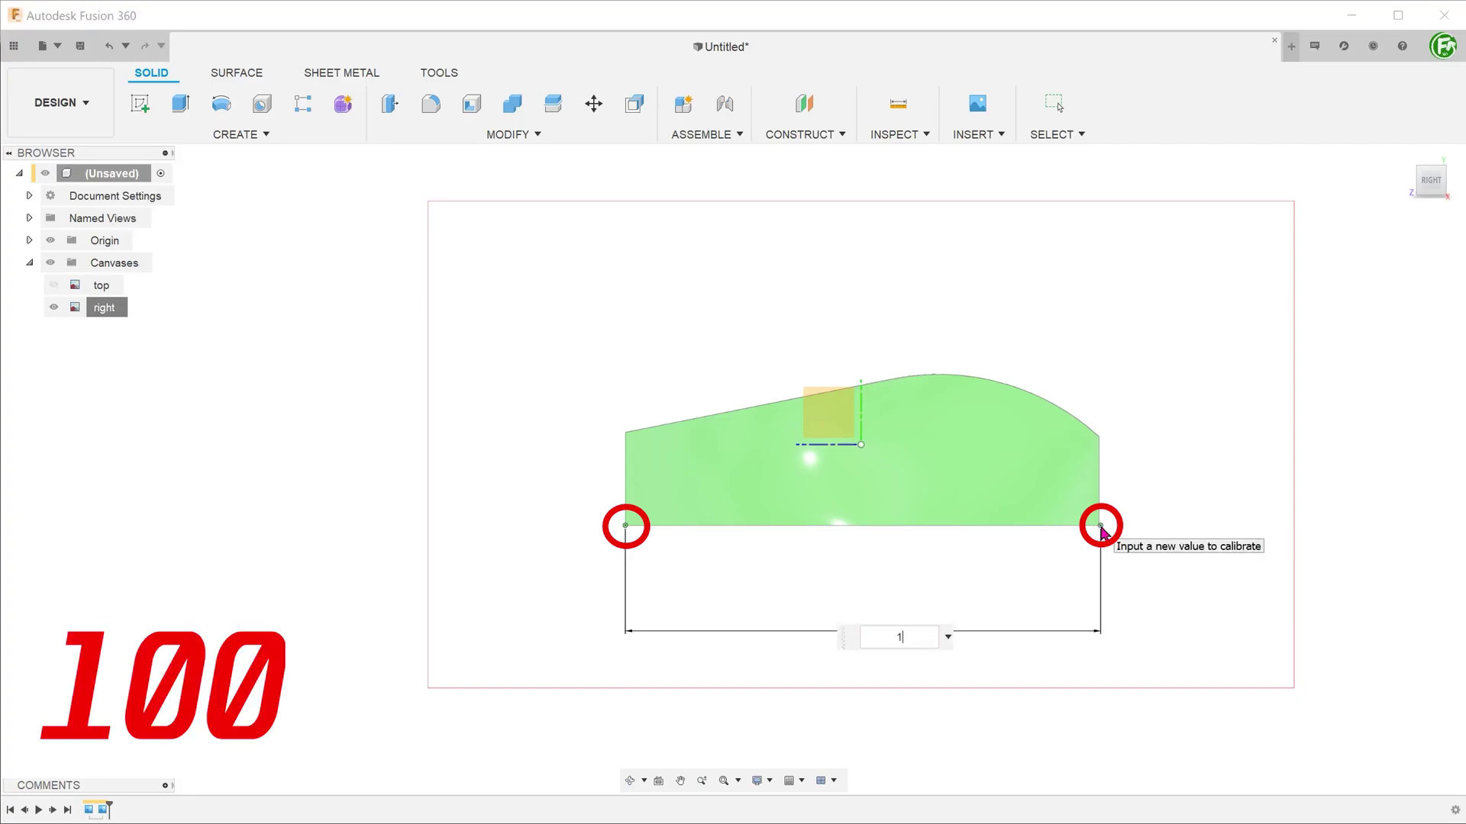
pyautogui.press('Return')
pyautogui.click(722, 781)
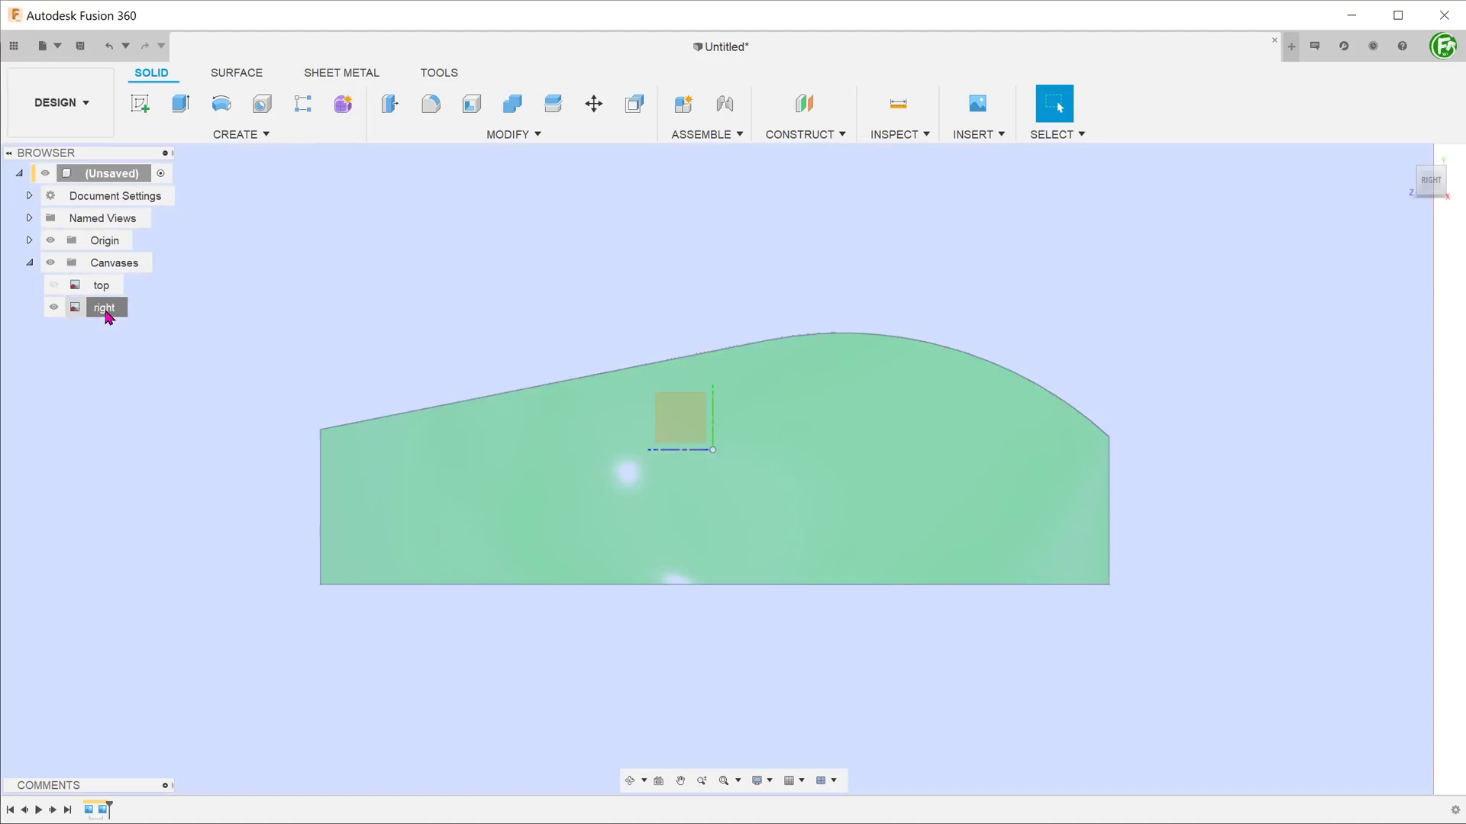
# Edit the right canvas, drag its lower corner onto the origin, and confirm.
pyautogui.rightClick(105, 307)
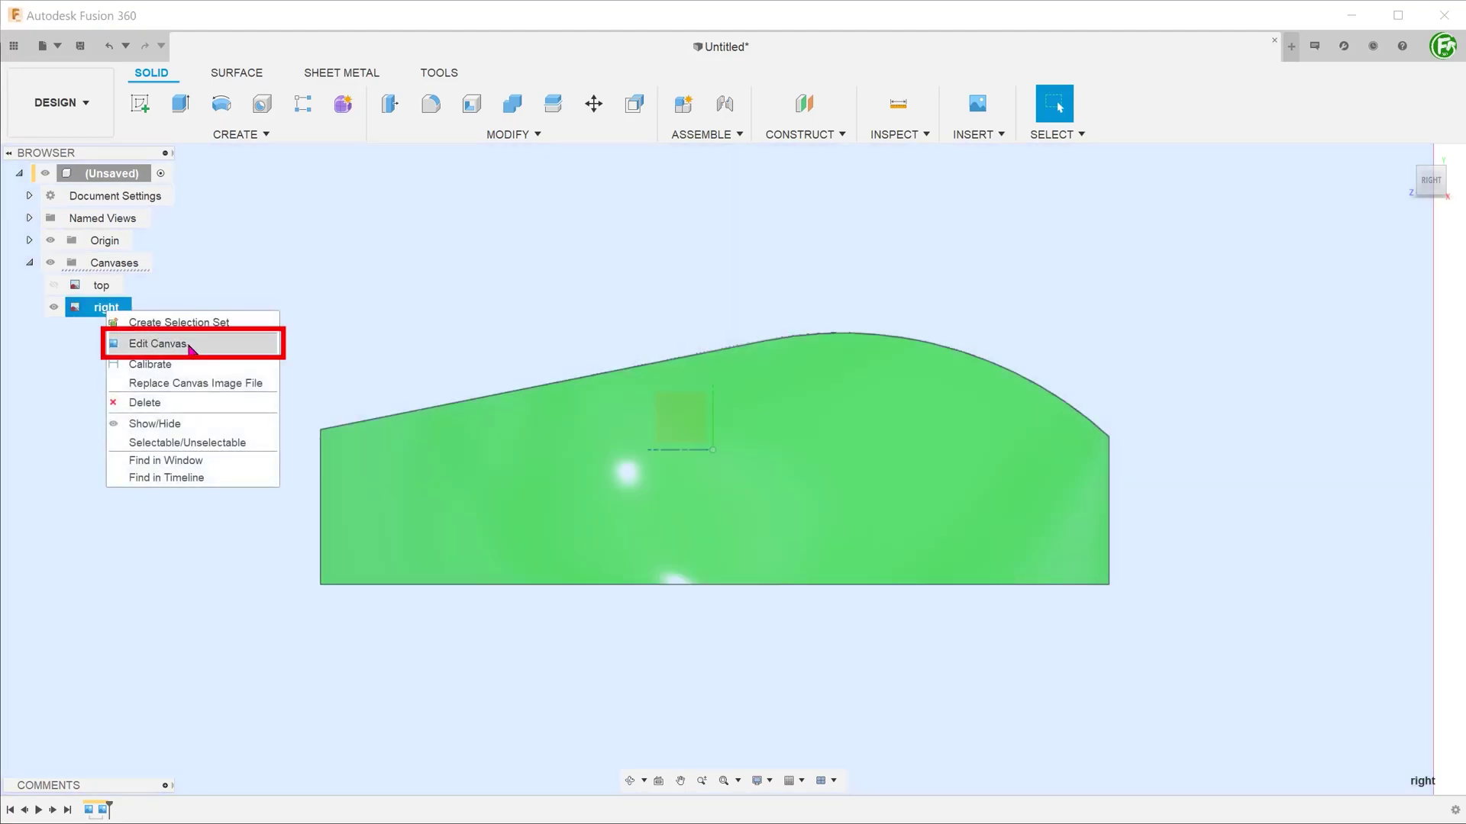
pyautogui.click(190, 346)
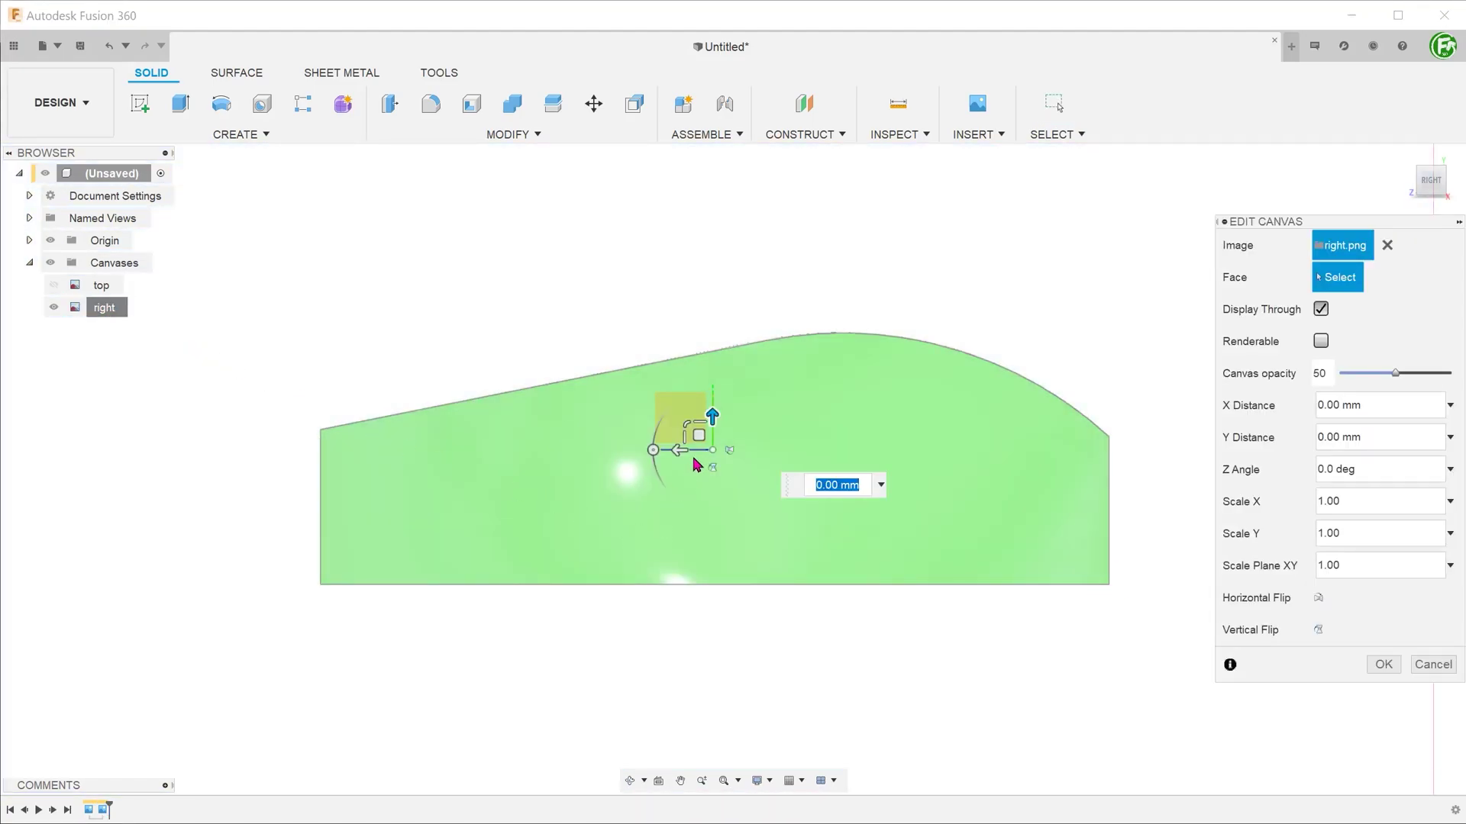
pyautogui.moveTo(697, 435); pyautogui.dragTo(297, 297)
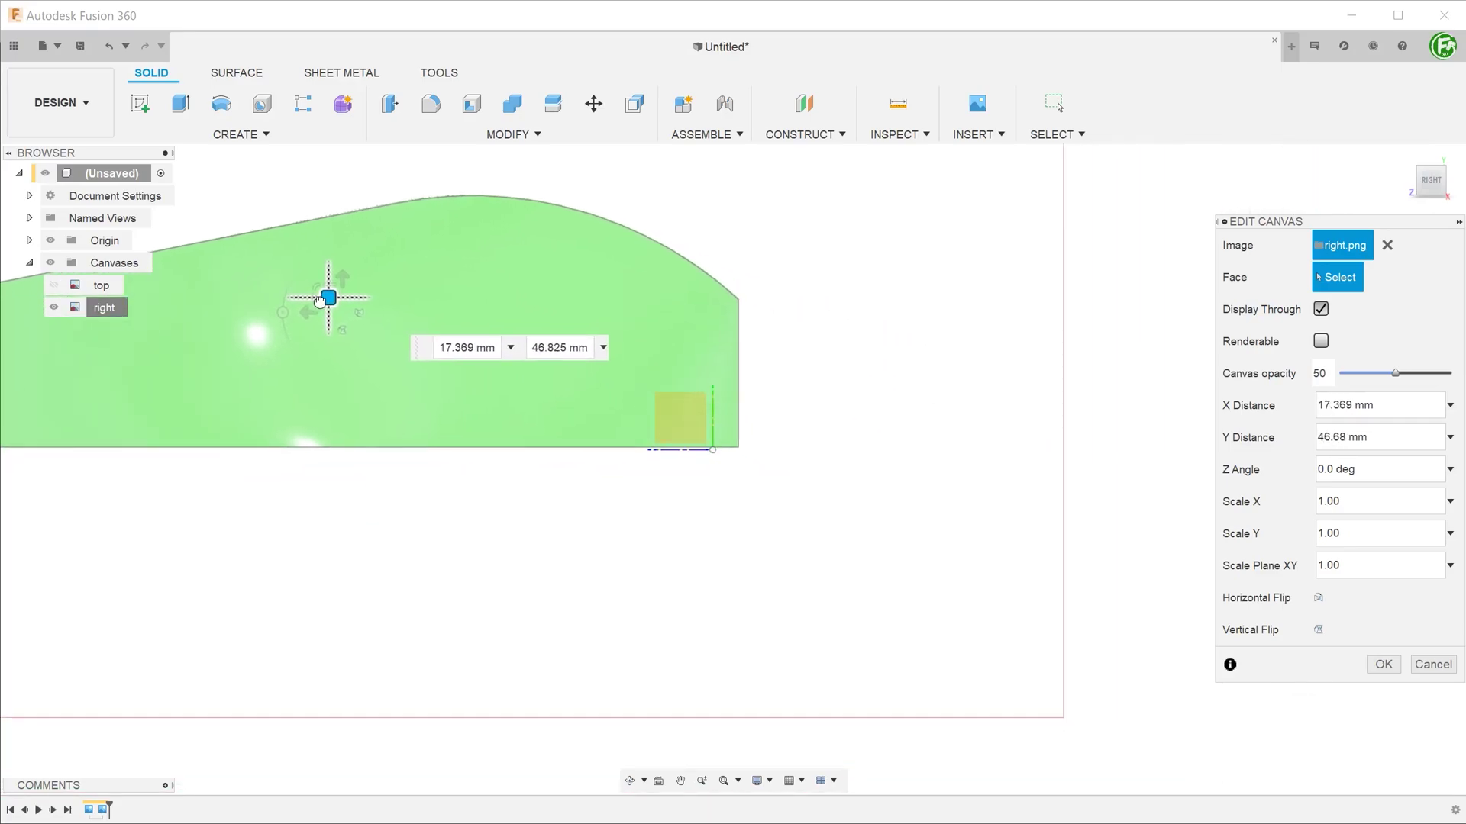
pyautogui.scroll(3, 297, 296)
pyautogui.moveTo(279, 305); pyautogui.dragTo(274, 311)
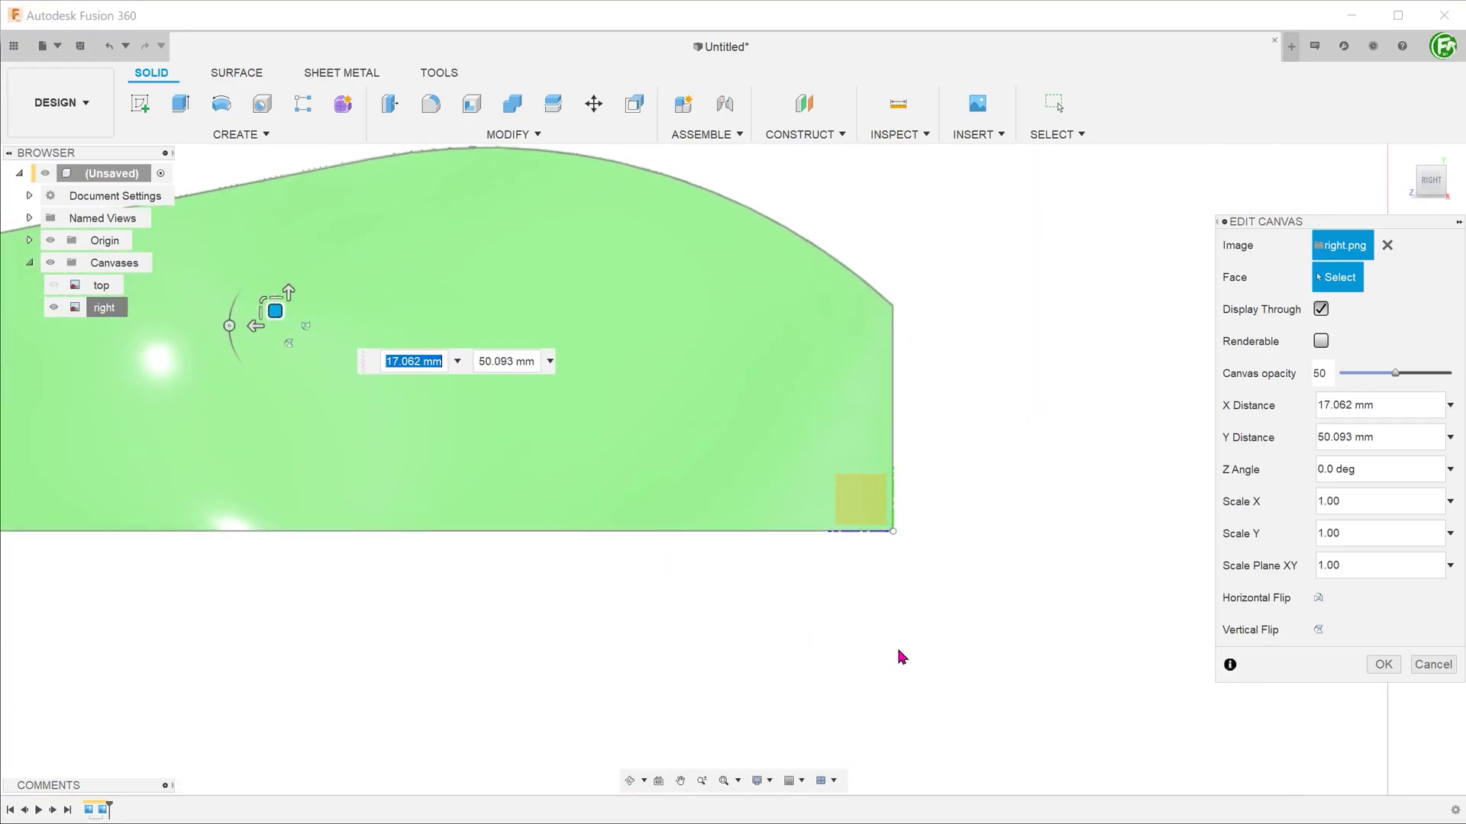
pyautogui.click(1383, 665)
# From the home view, show the top canvas, hide the right canvas, and start an XZ sketch.
pyautogui.click(1429, 178)
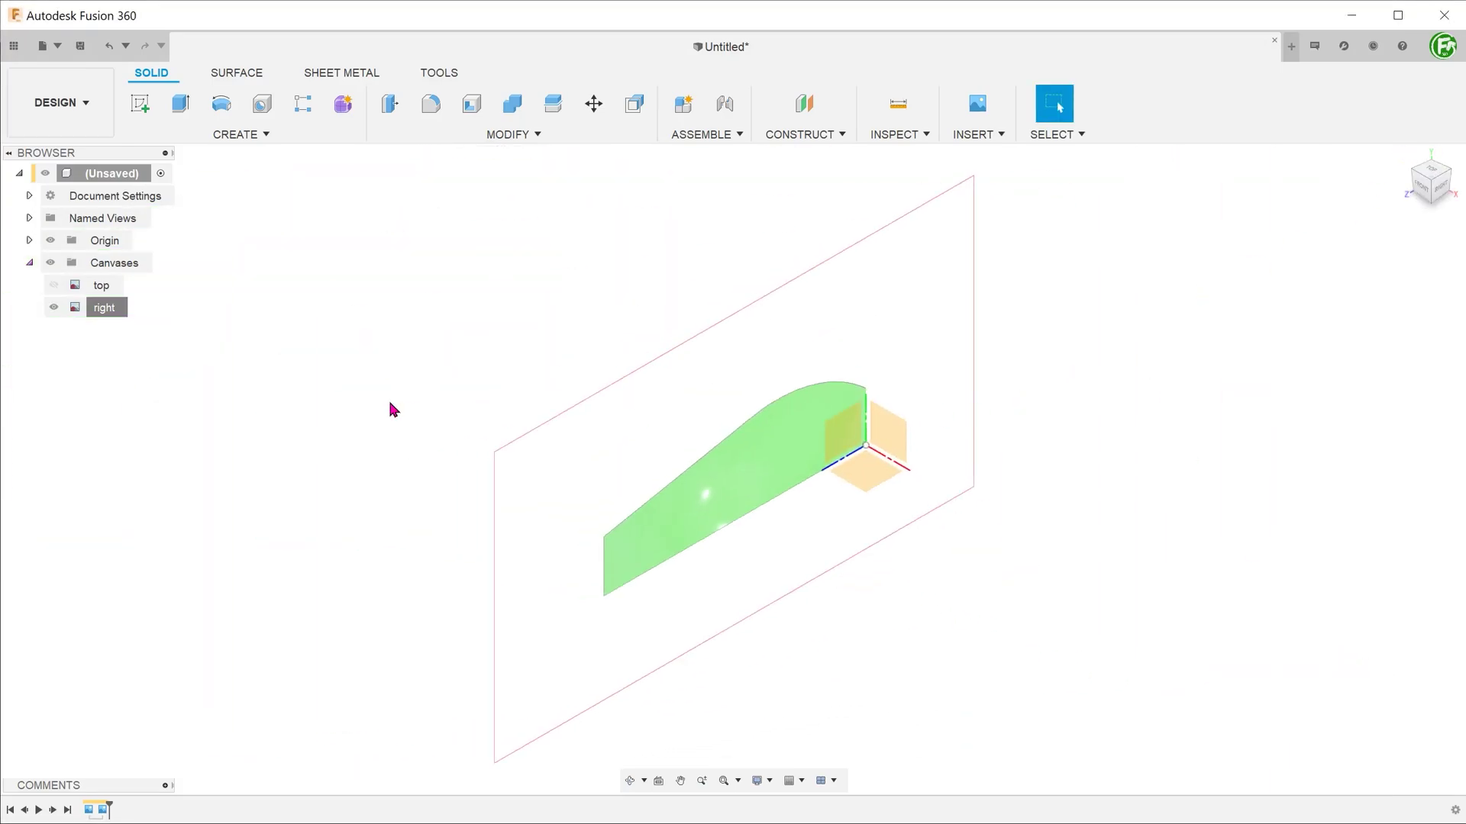
pyautogui.click(52, 285)
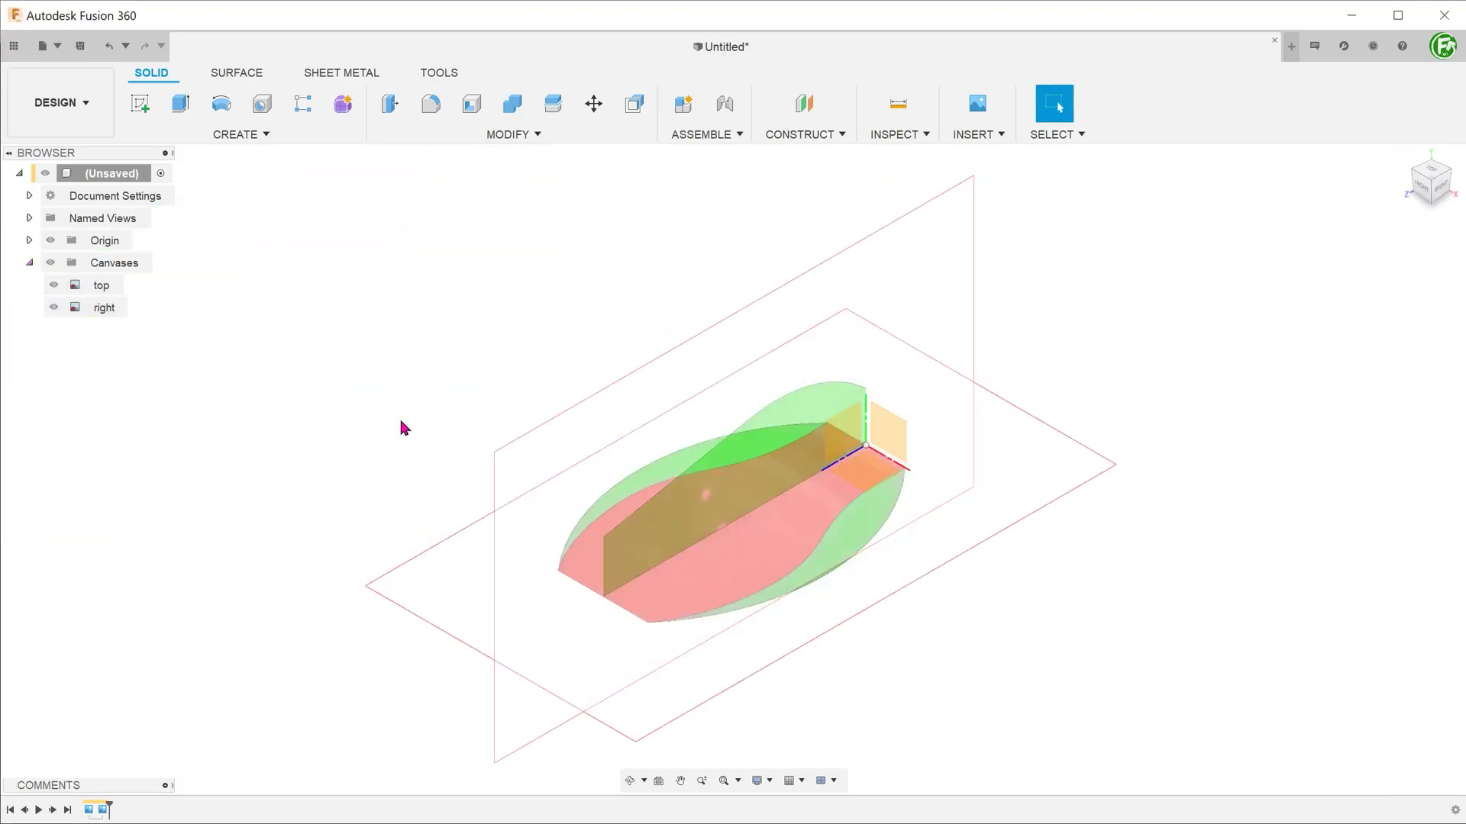
pyautogui.click(60, 312)
pyautogui.click(55, 308)
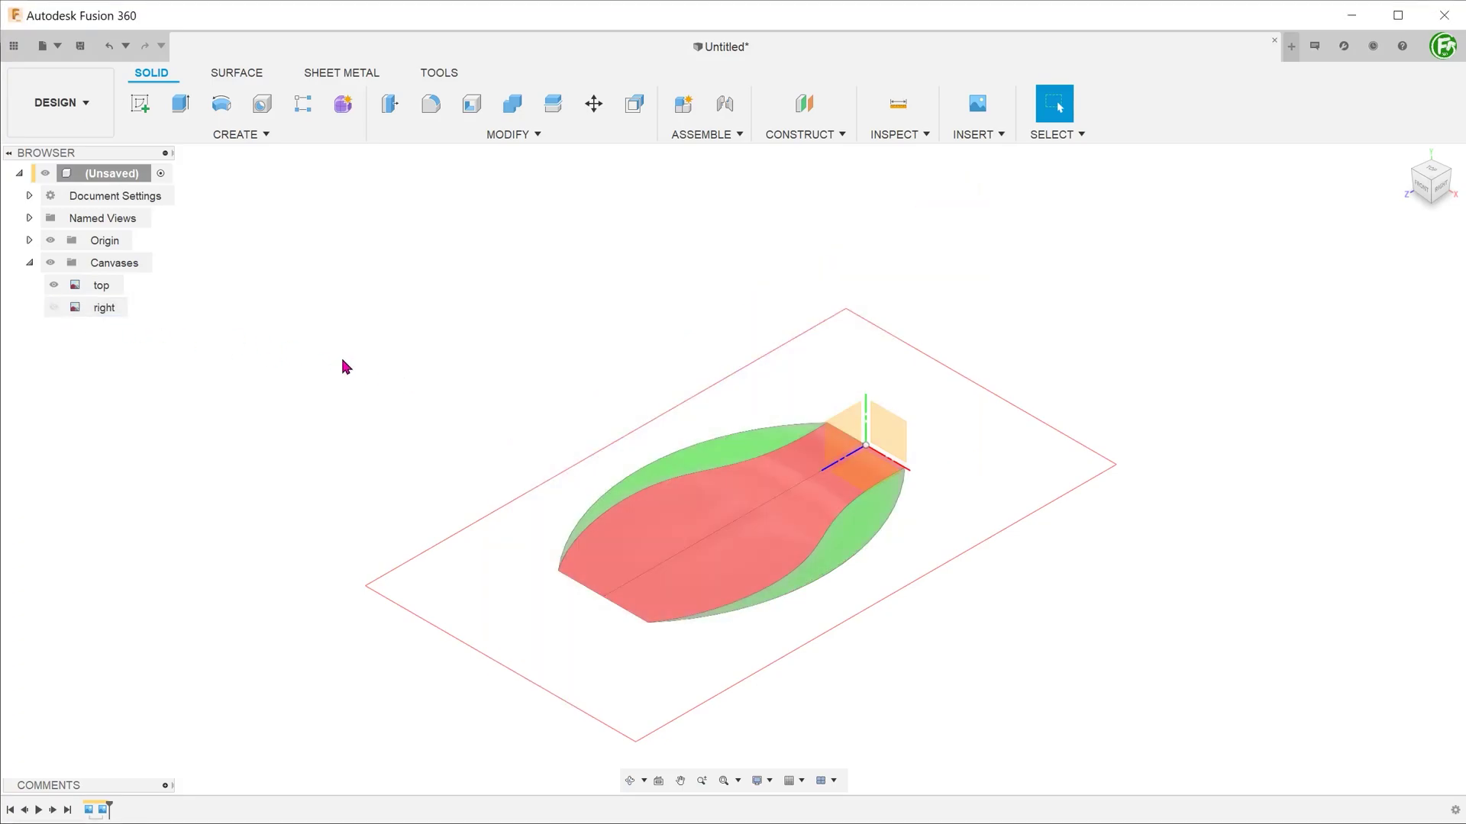
pyautogui.rightClick(867, 480)
pyautogui.click(867, 565)
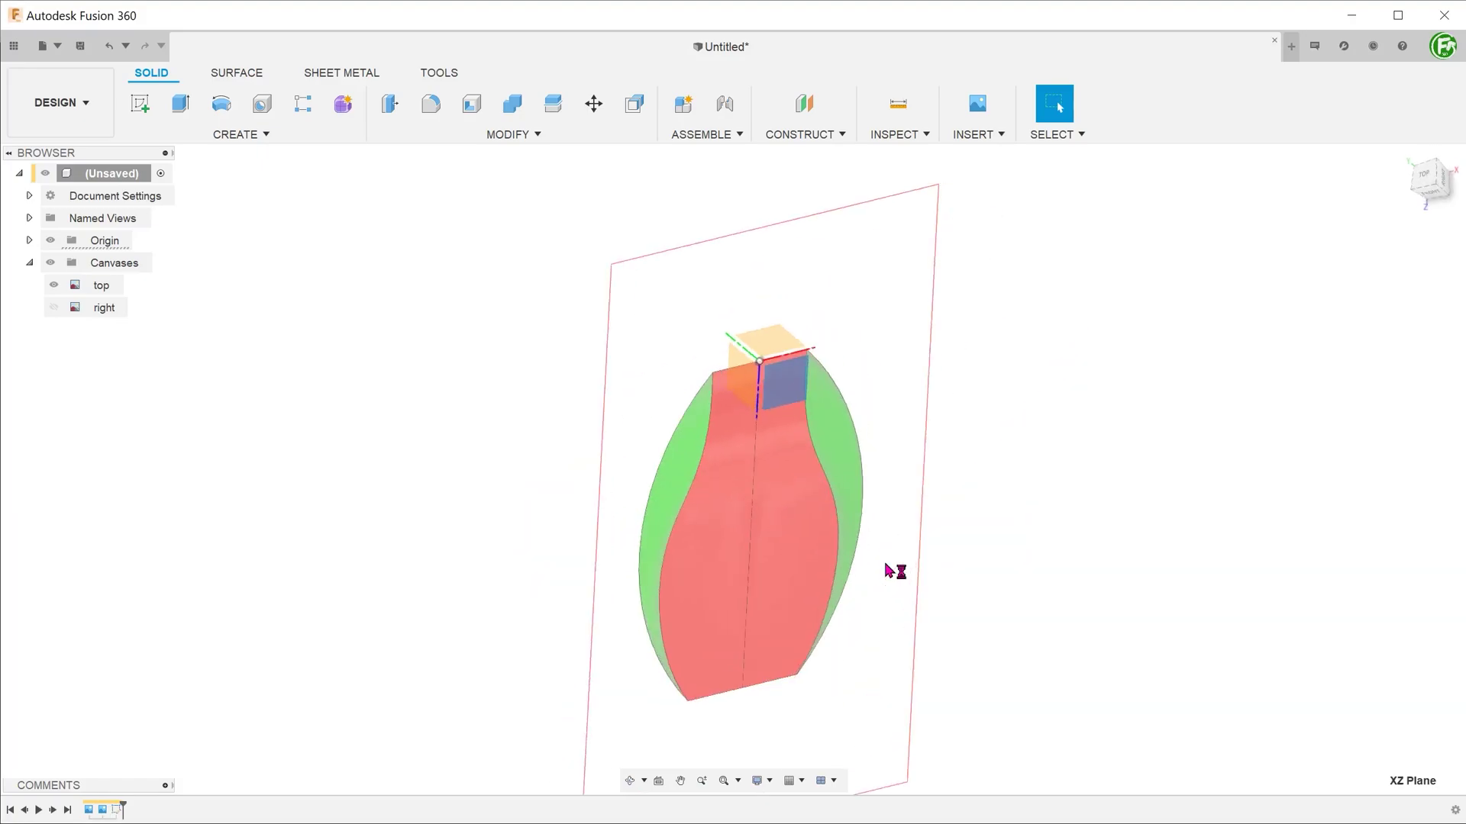
# Draw a 100 mm vertical centreline downward from the vase's top centre point.
pyautogui.moveTo(673, 620); pyautogui.dragTo(698, 445, button='middle')
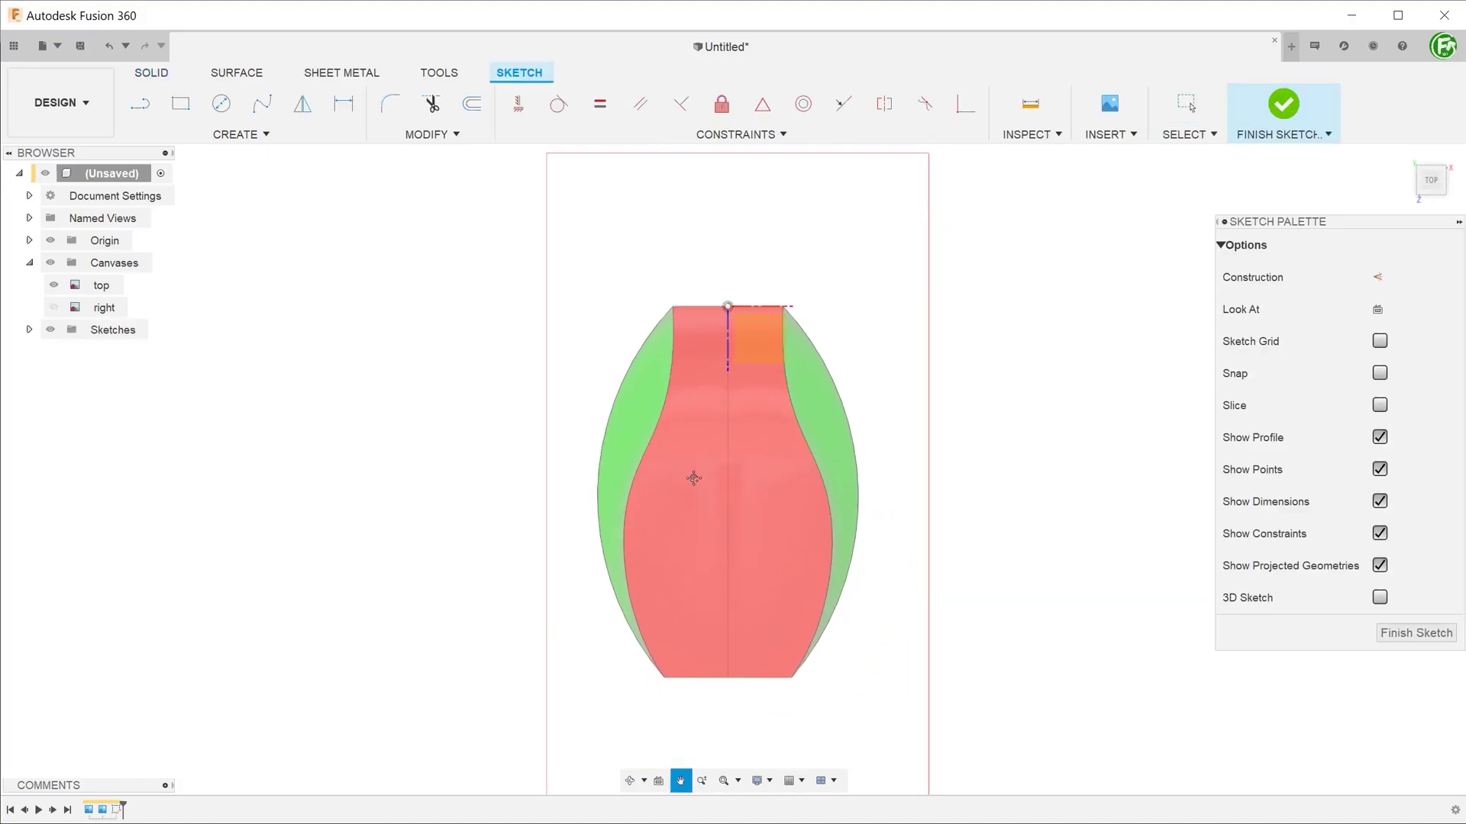
pyautogui.scroll(3, 712, 406)
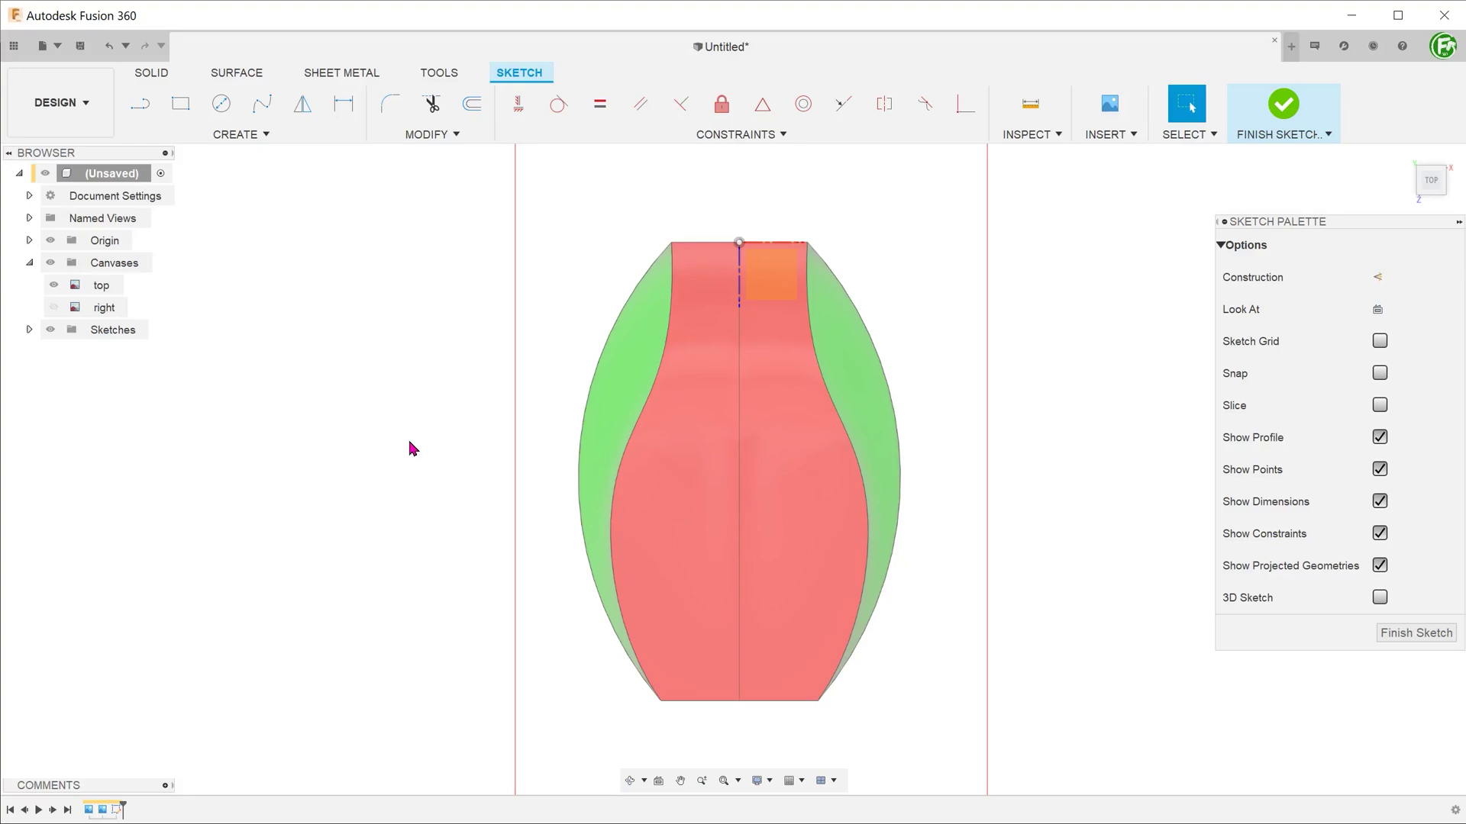
pyautogui.press('l')
pyautogui.click(738, 245)
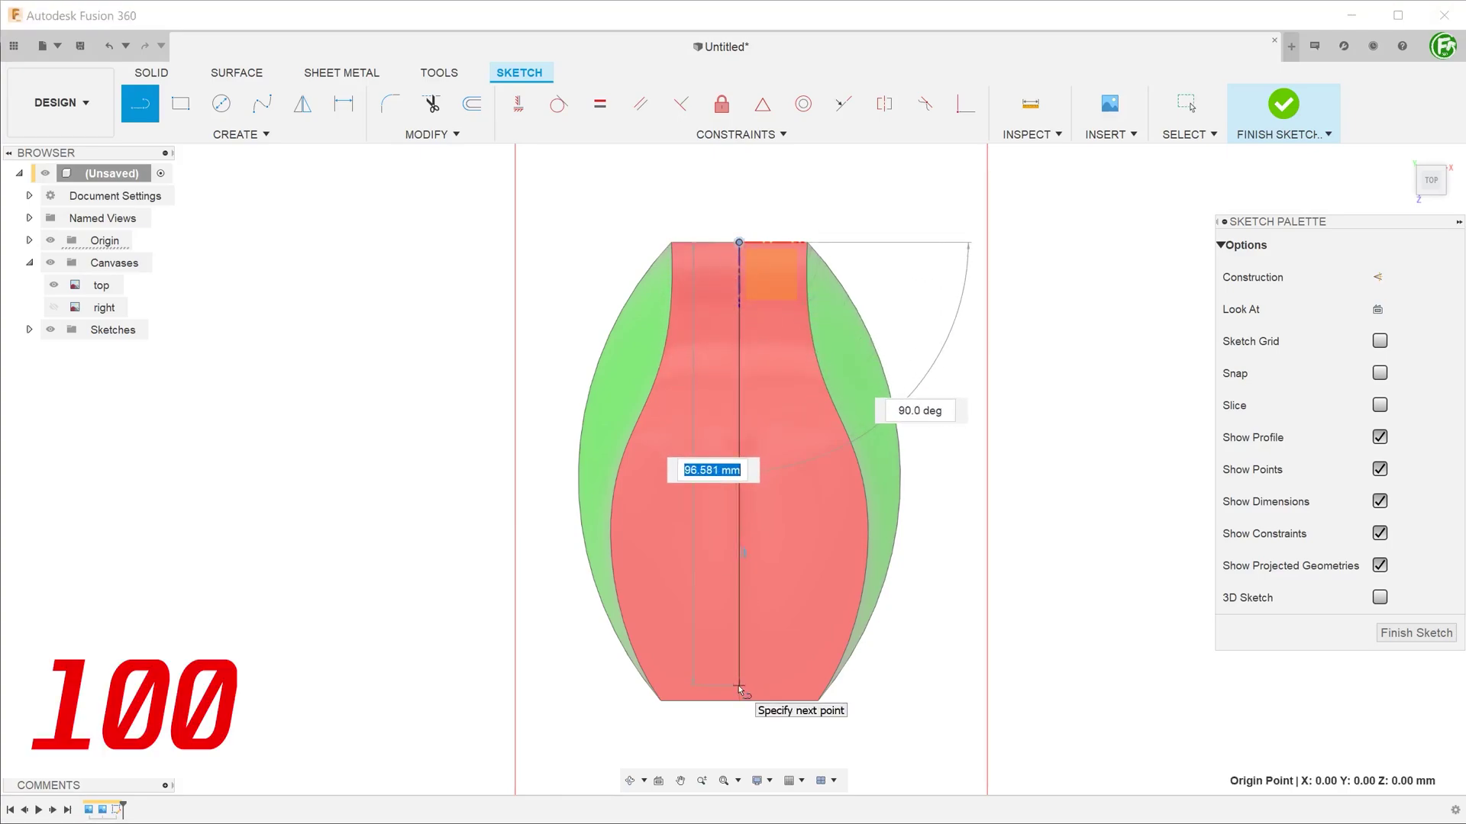
pyautogui.write('00')
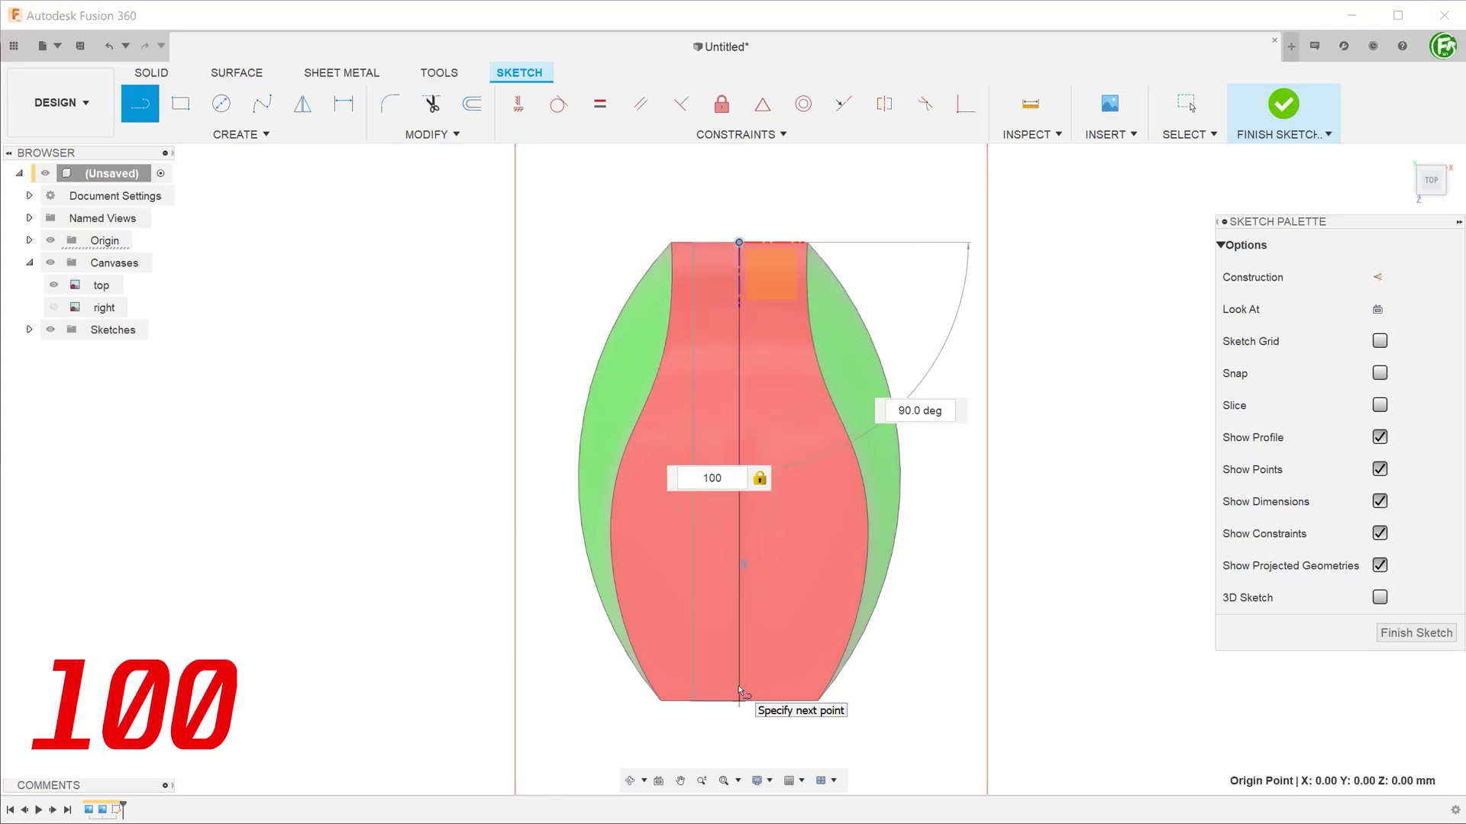
pyautogui.press('Return')
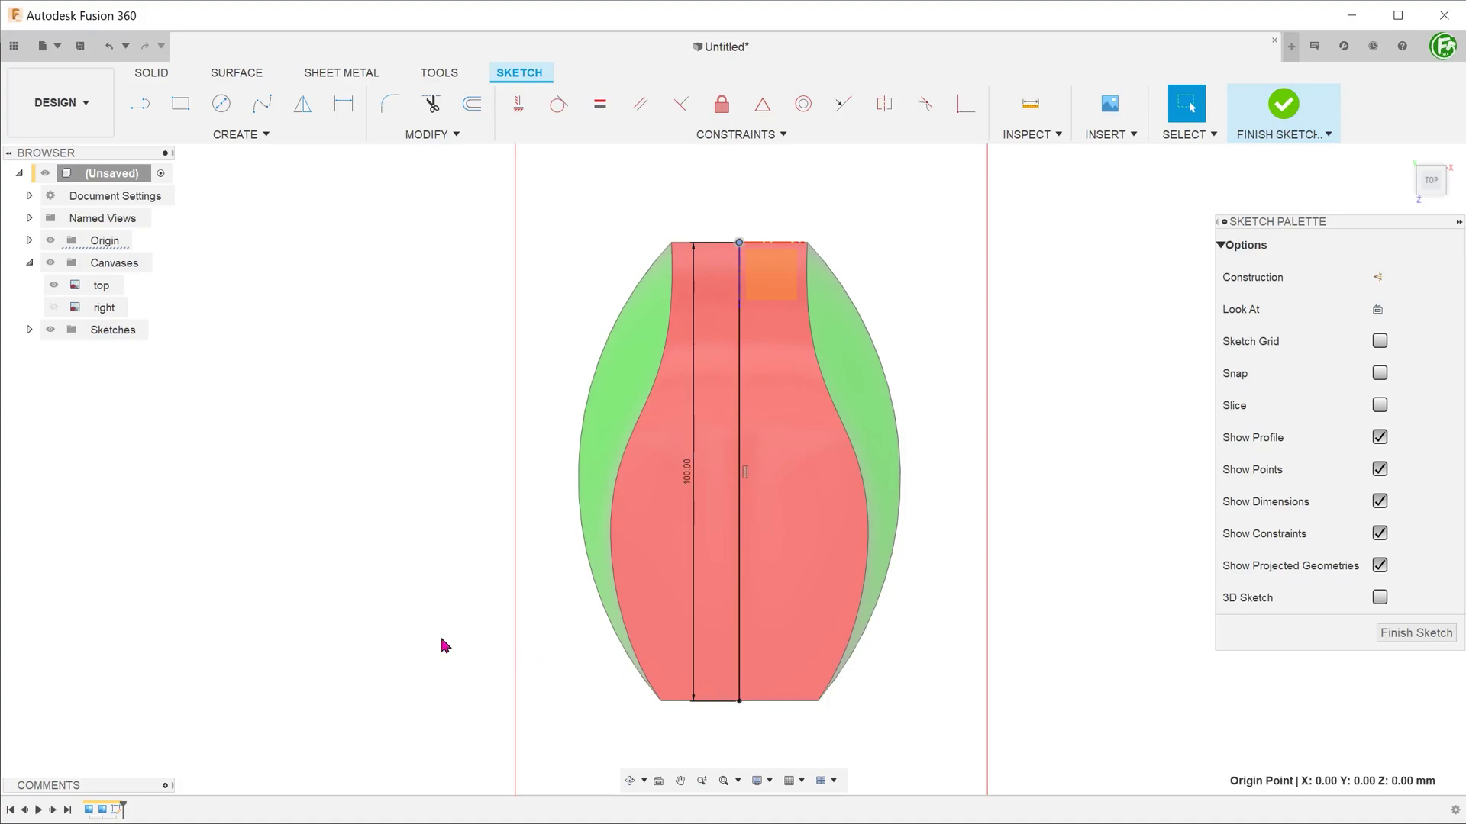
pyautogui.scroll(1, 445, 646)
# Draw horizontal lines from the centre line at the vase's top, bottom and waist.
pyautogui.press('l')
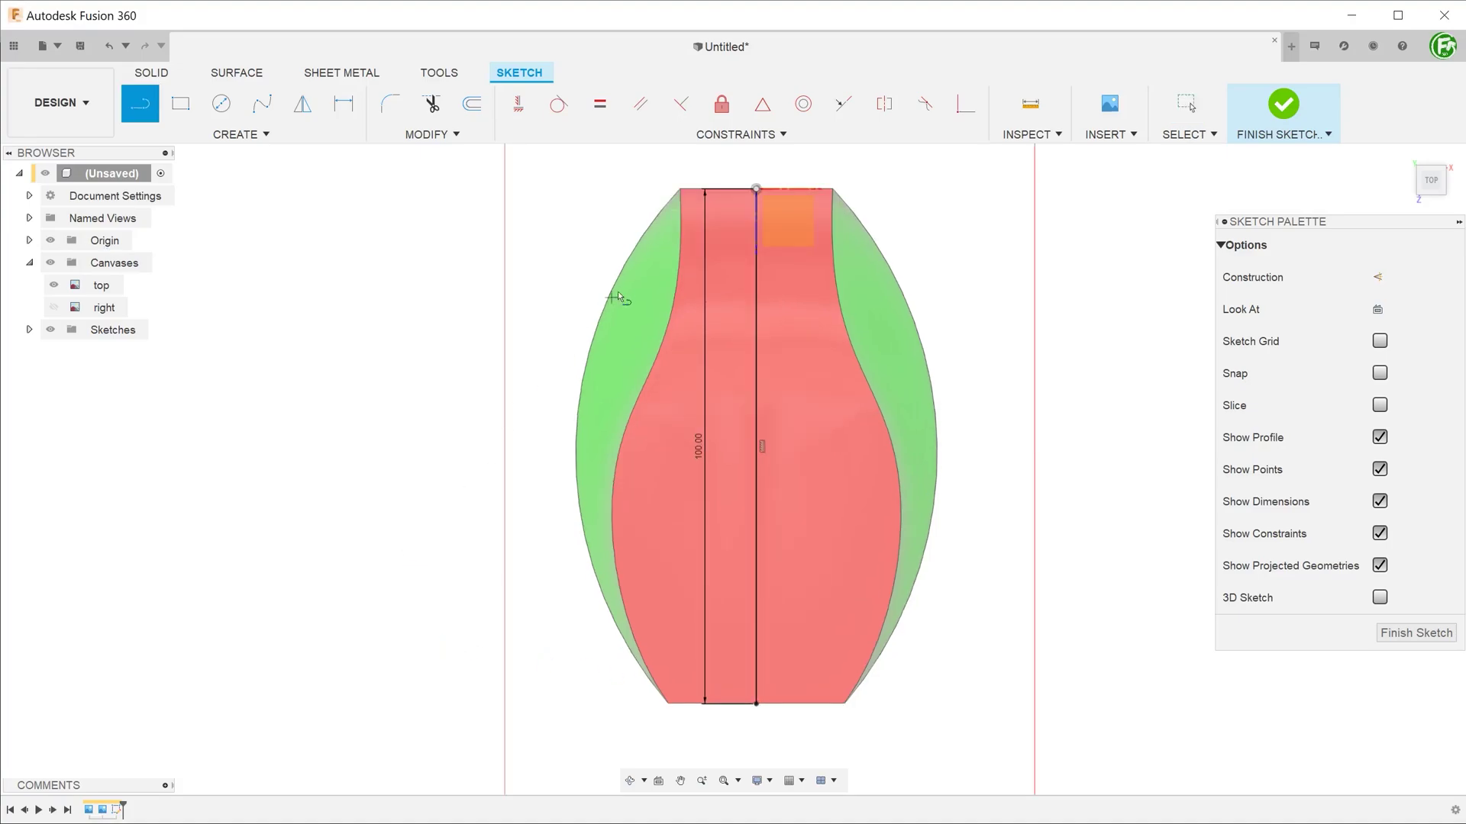
pyautogui.click(756, 188)
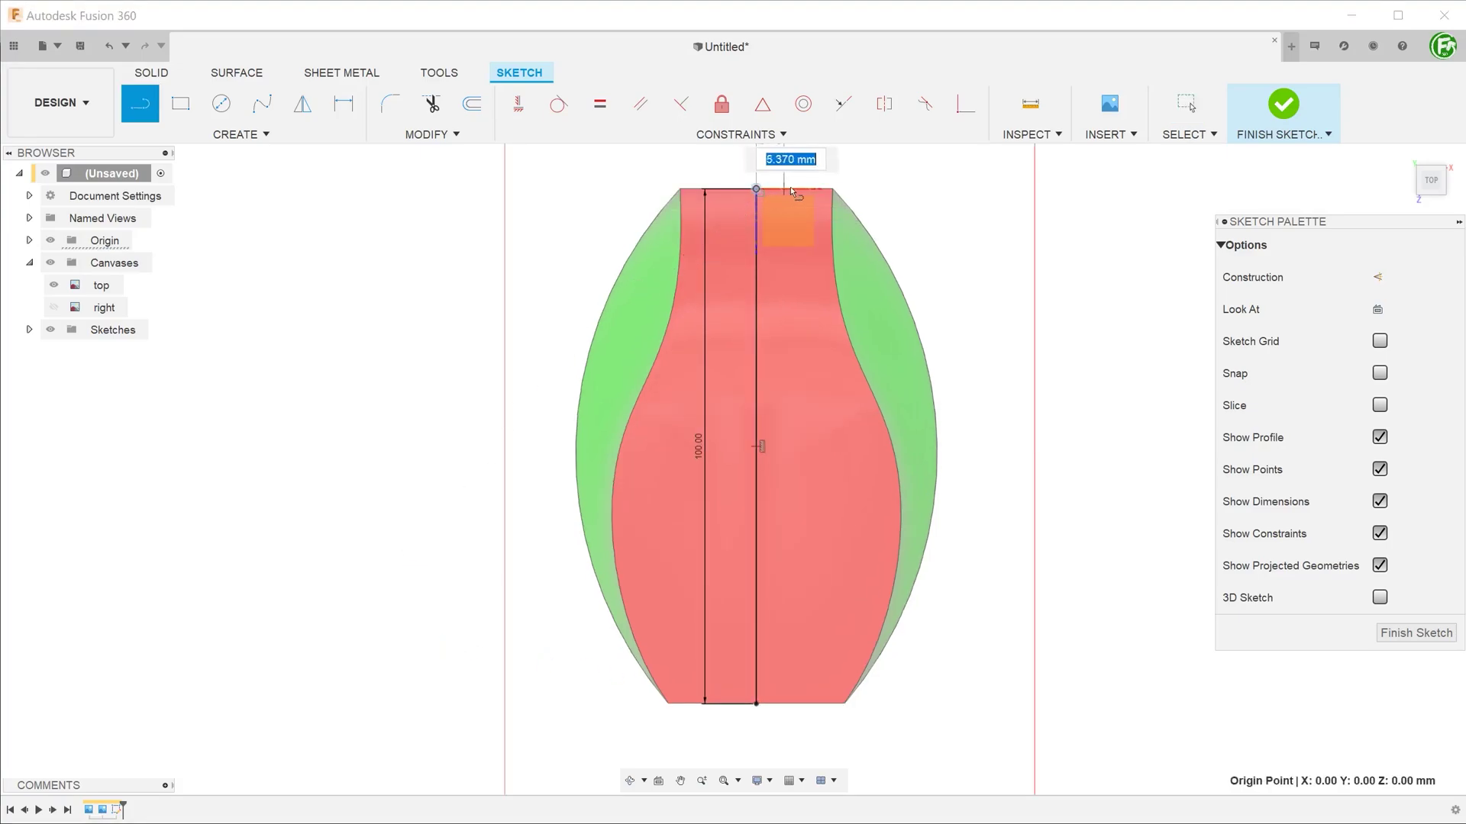
pyautogui.click(832, 190)
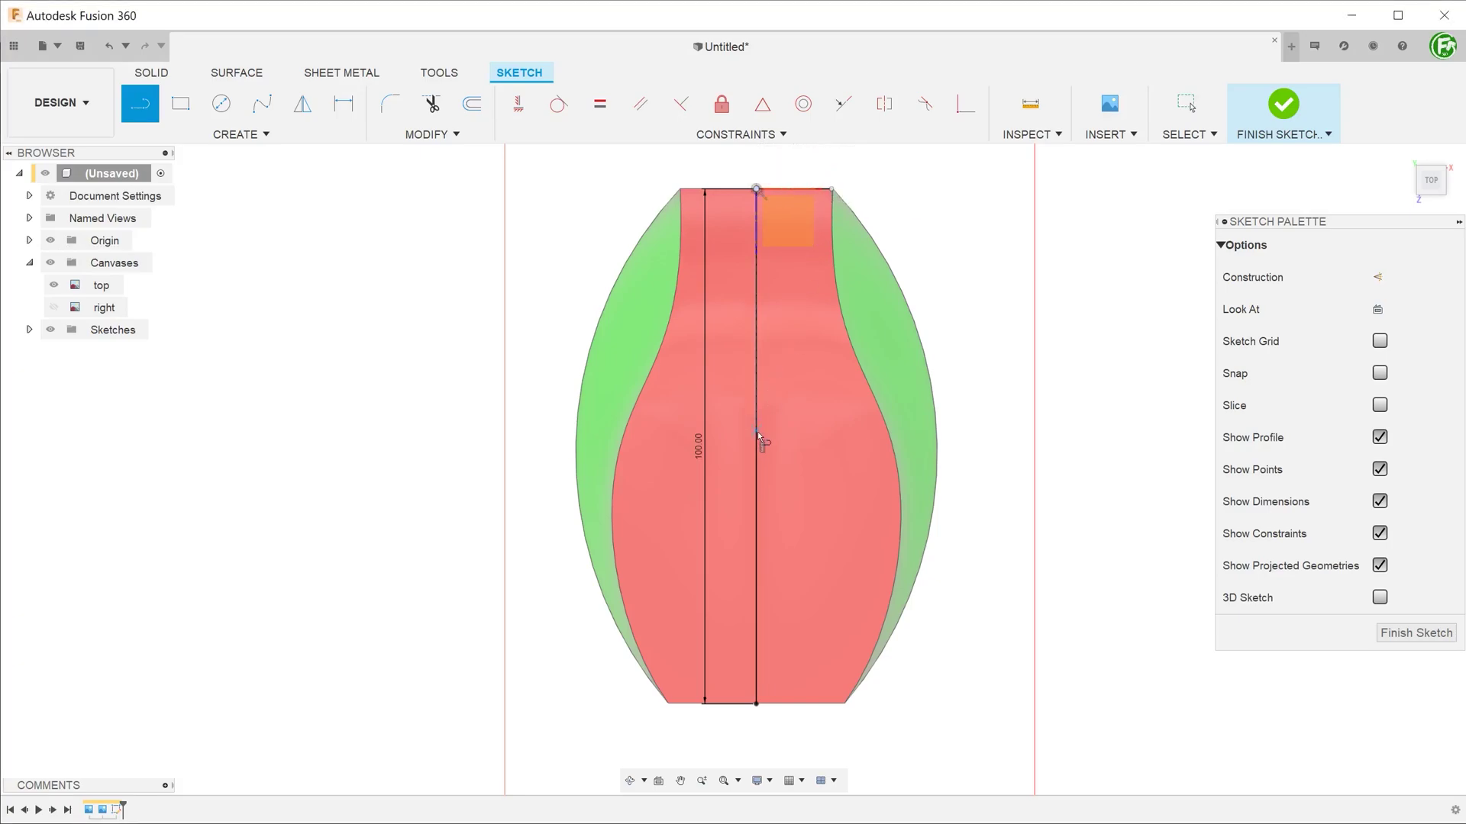
pyautogui.click(756, 704)
pyautogui.click(843, 704)
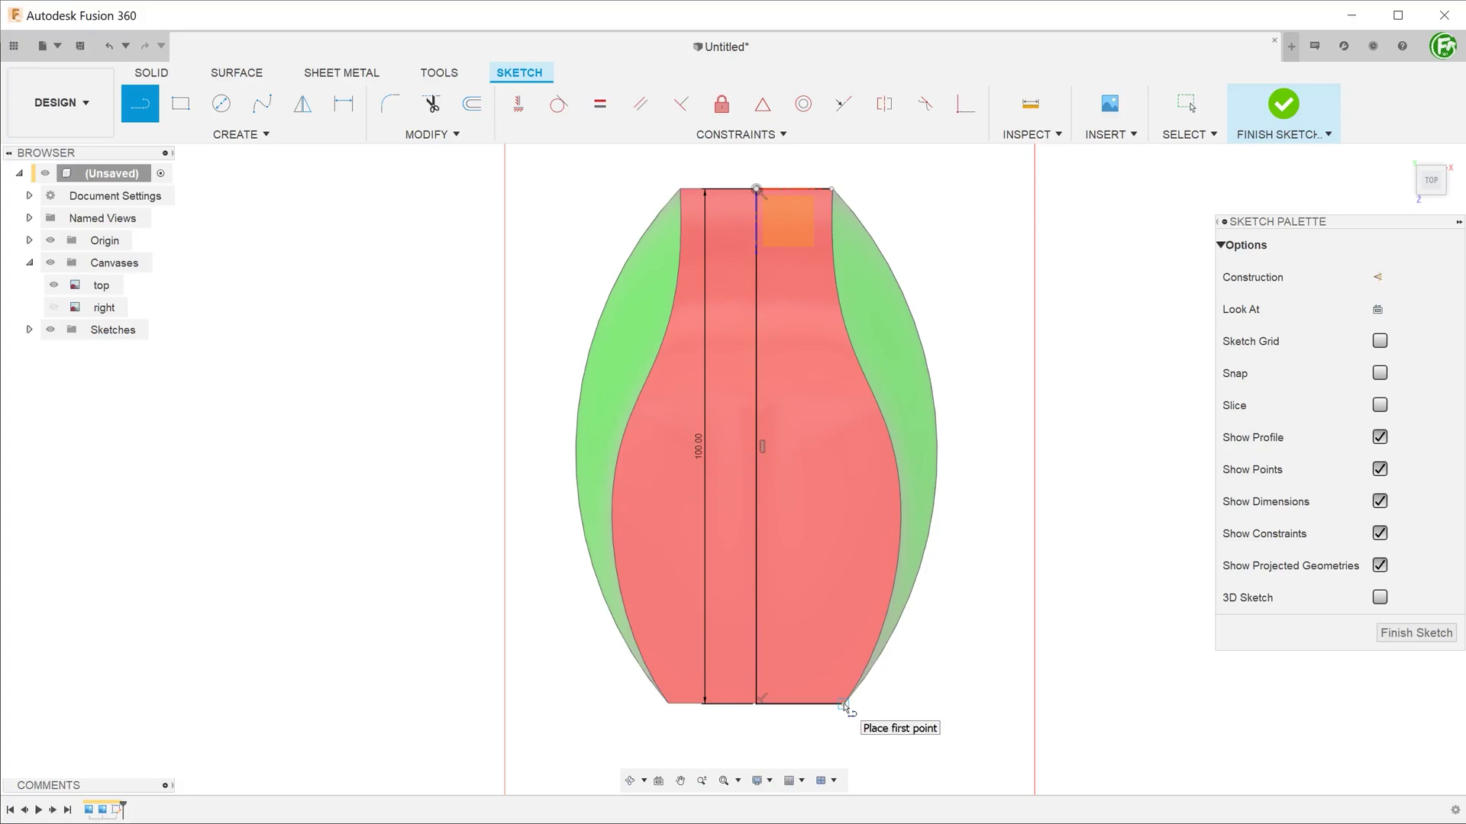
pyautogui.click(758, 403)
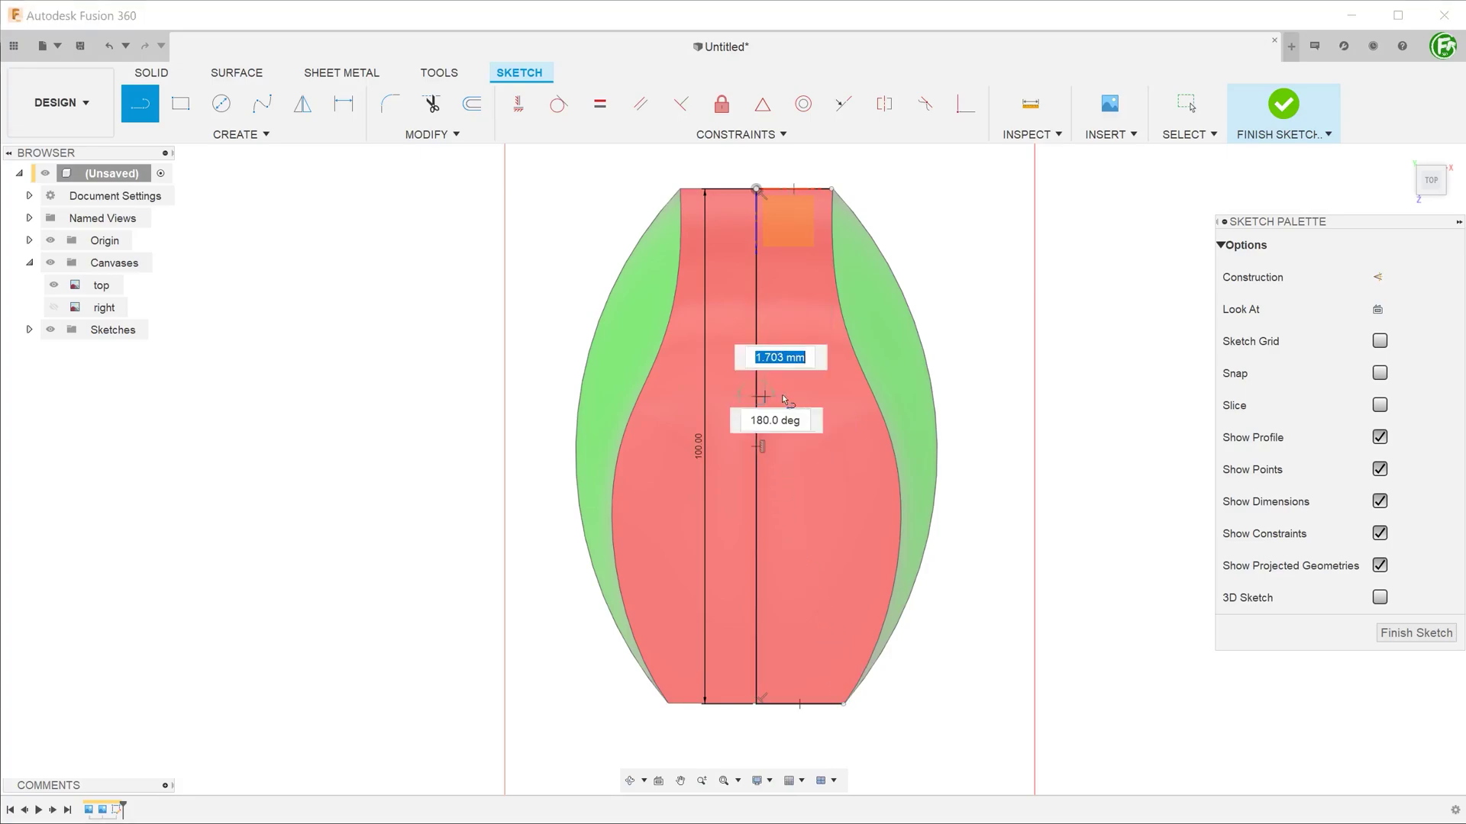
pyautogui.click(871, 396)
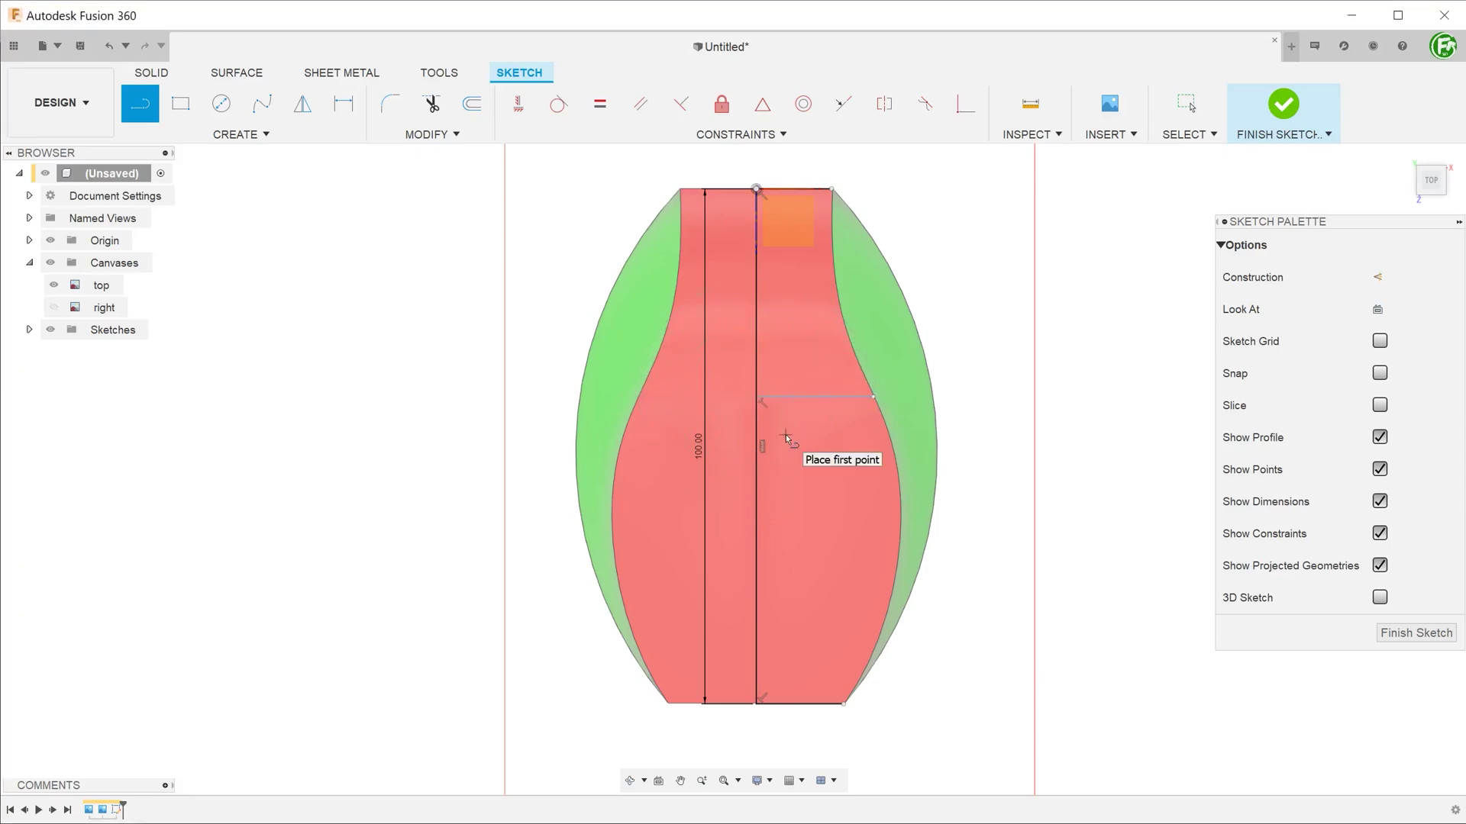
pyautogui.press('Escape')
# Dimension the top width 14.591, waist width 22.702, waist height 40.336 and bottom width 16.925.
pyautogui.press('d')
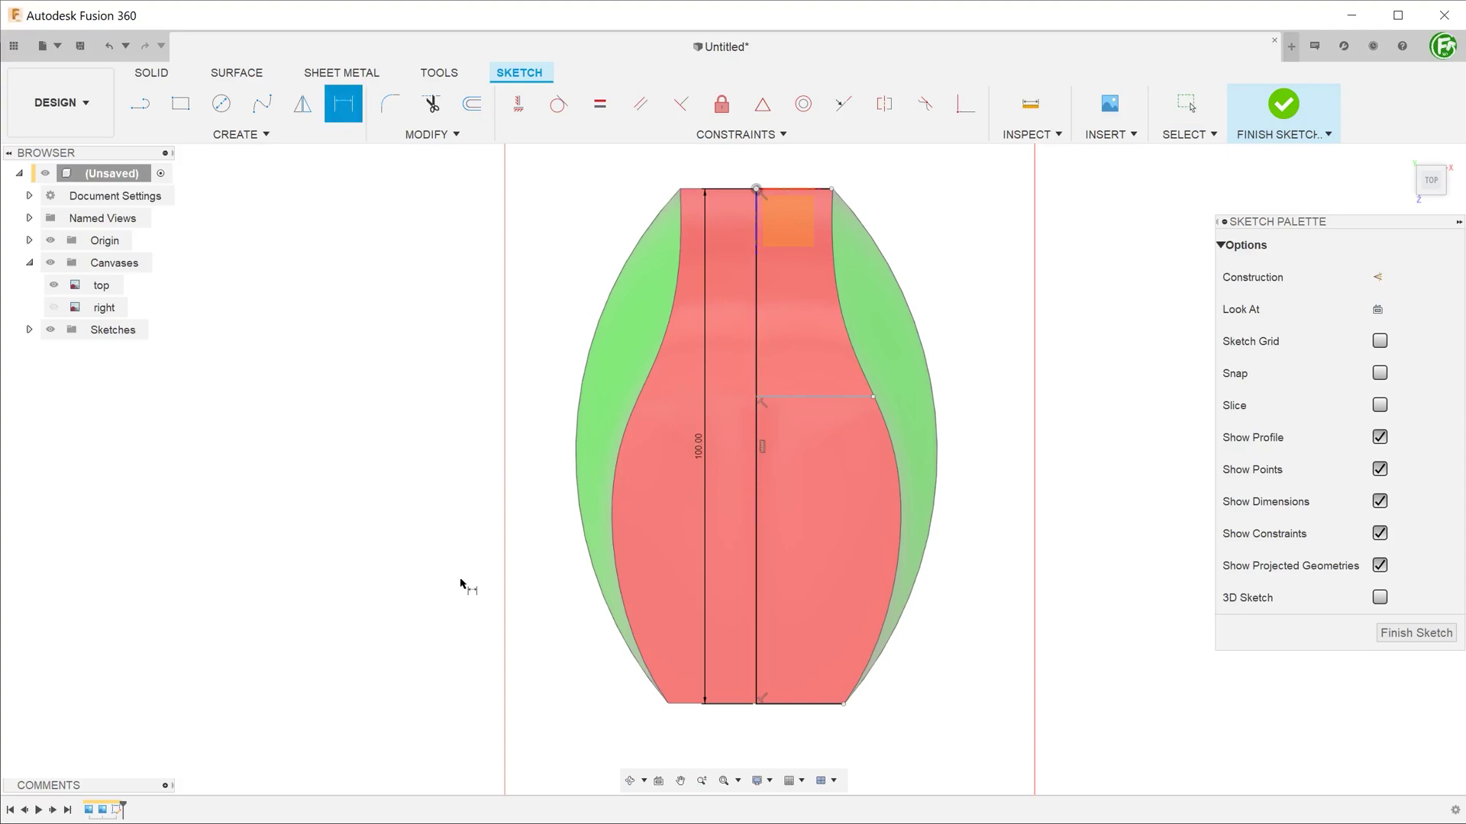
pyautogui.click(792, 193)
pyautogui.click(851, 164)
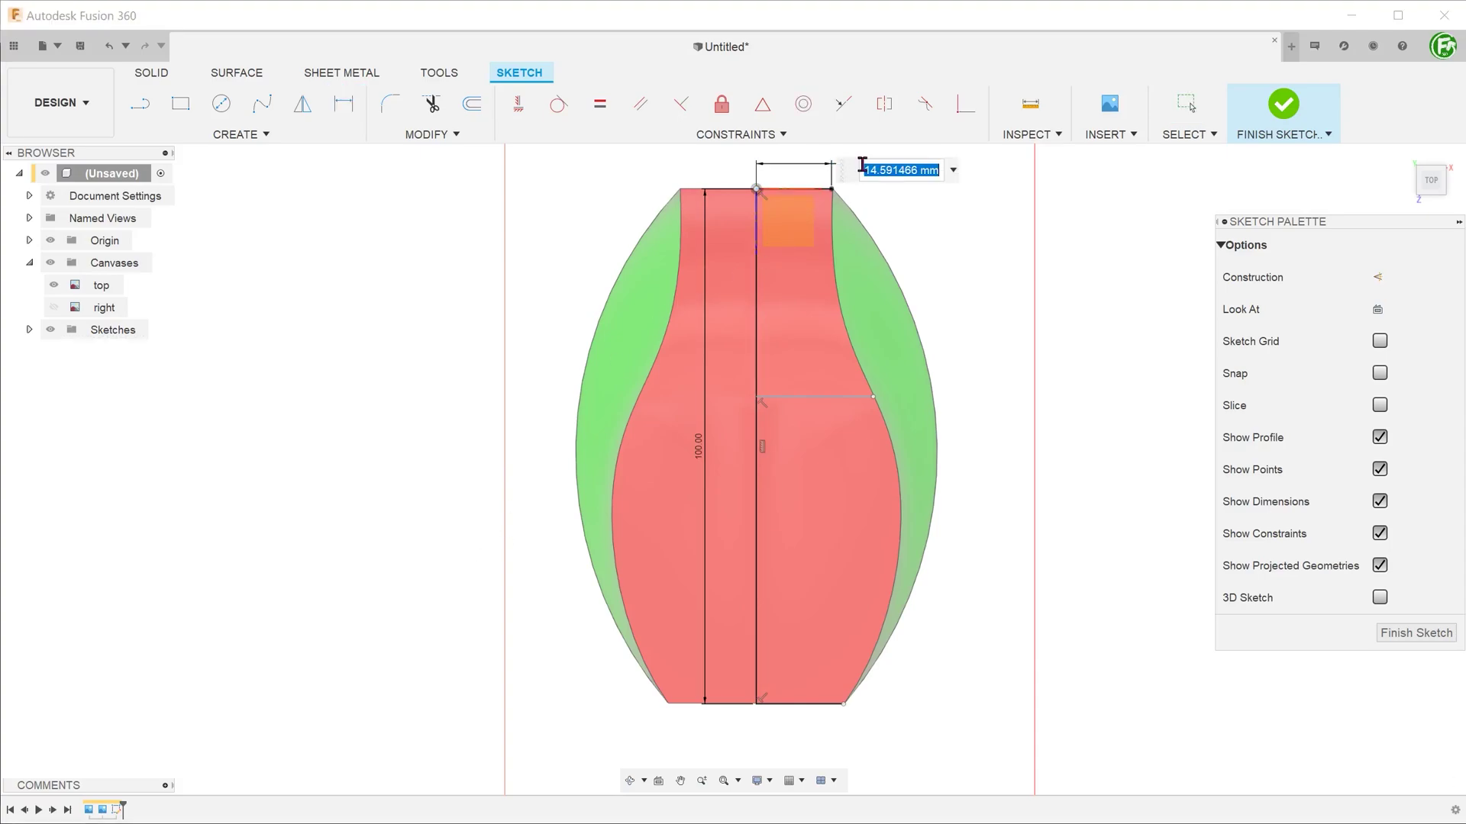
pyautogui.press('Return')
pyautogui.click(854, 398)
pyautogui.click(907, 363)
pyautogui.press('Return')
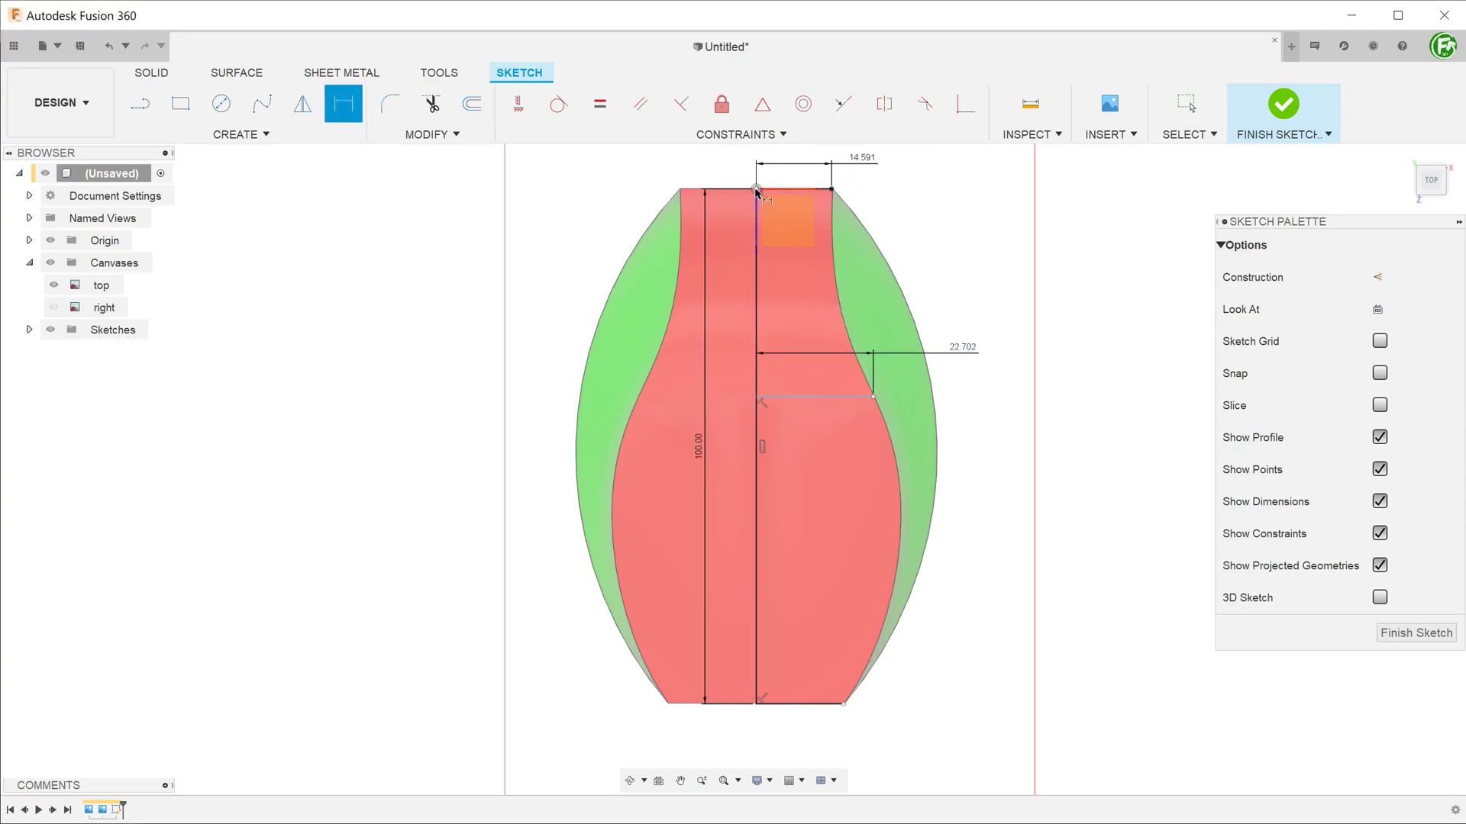
pyautogui.click(756, 192)
pyautogui.click(816, 398)
pyautogui.click(989, 263)
pyautogui.press('Return')
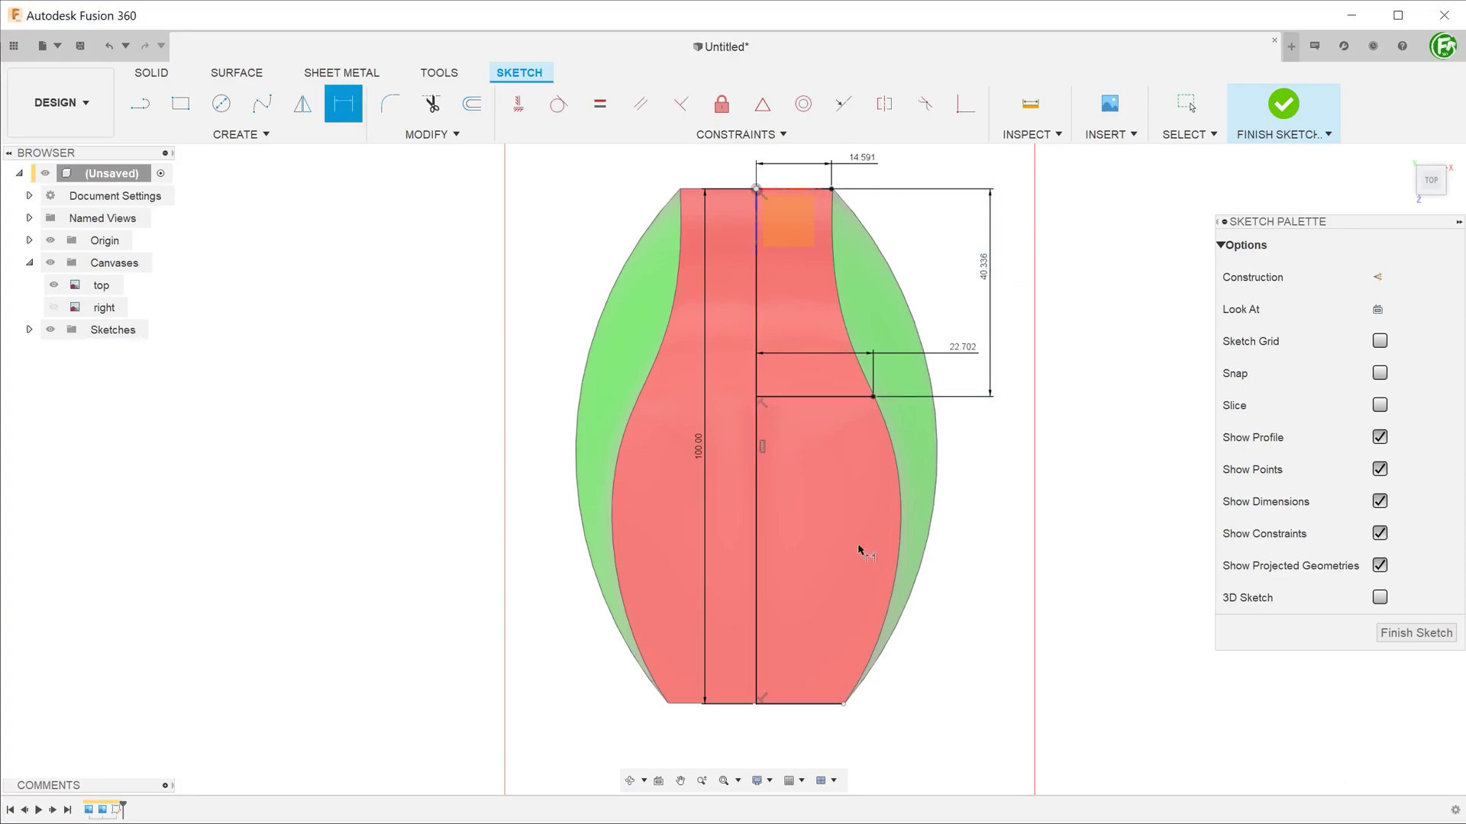
pyautogui.click(812, 706)
pyautogui.press('Return')
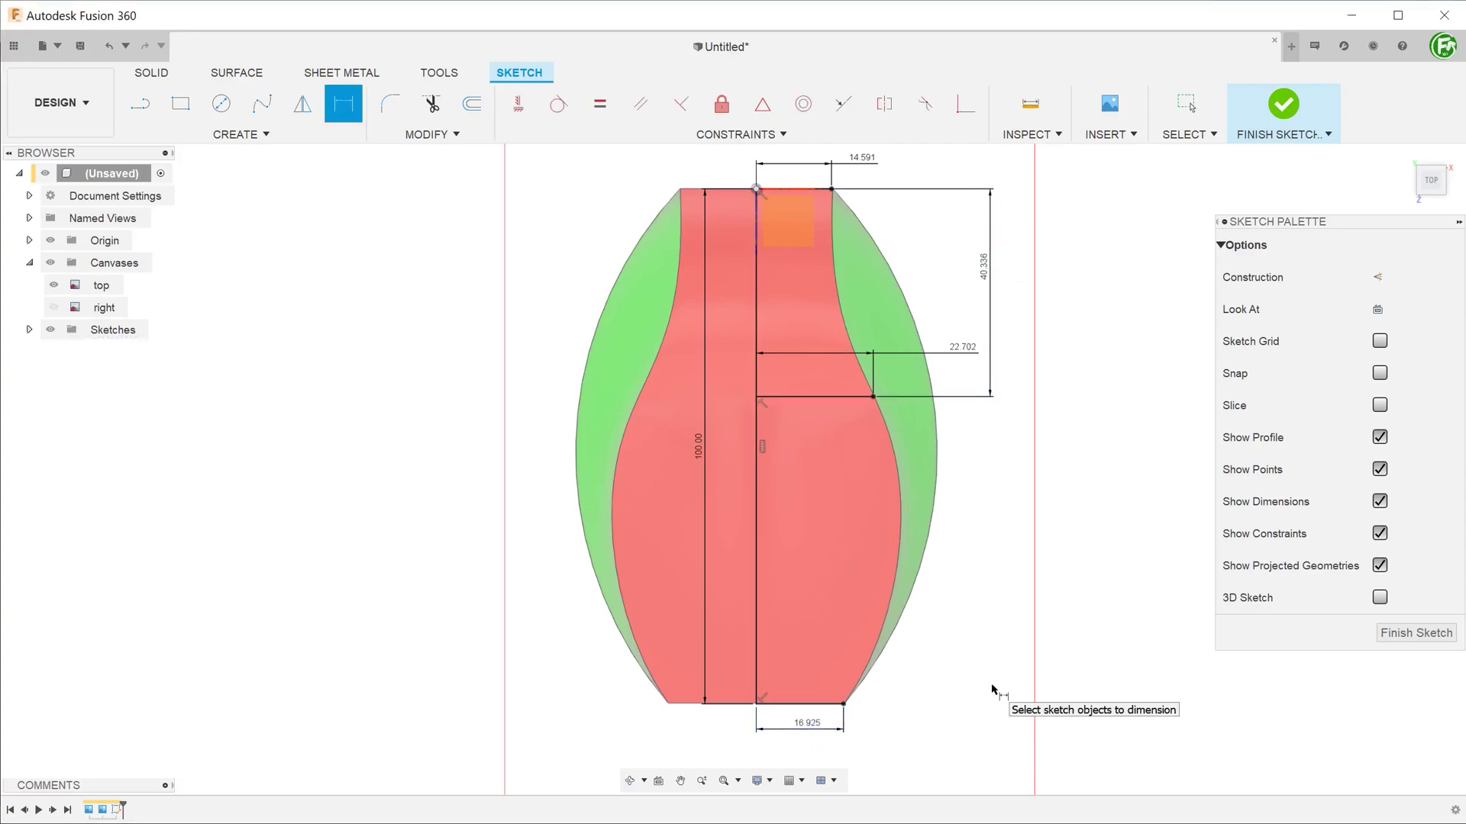
pyautogui.press('Escape')
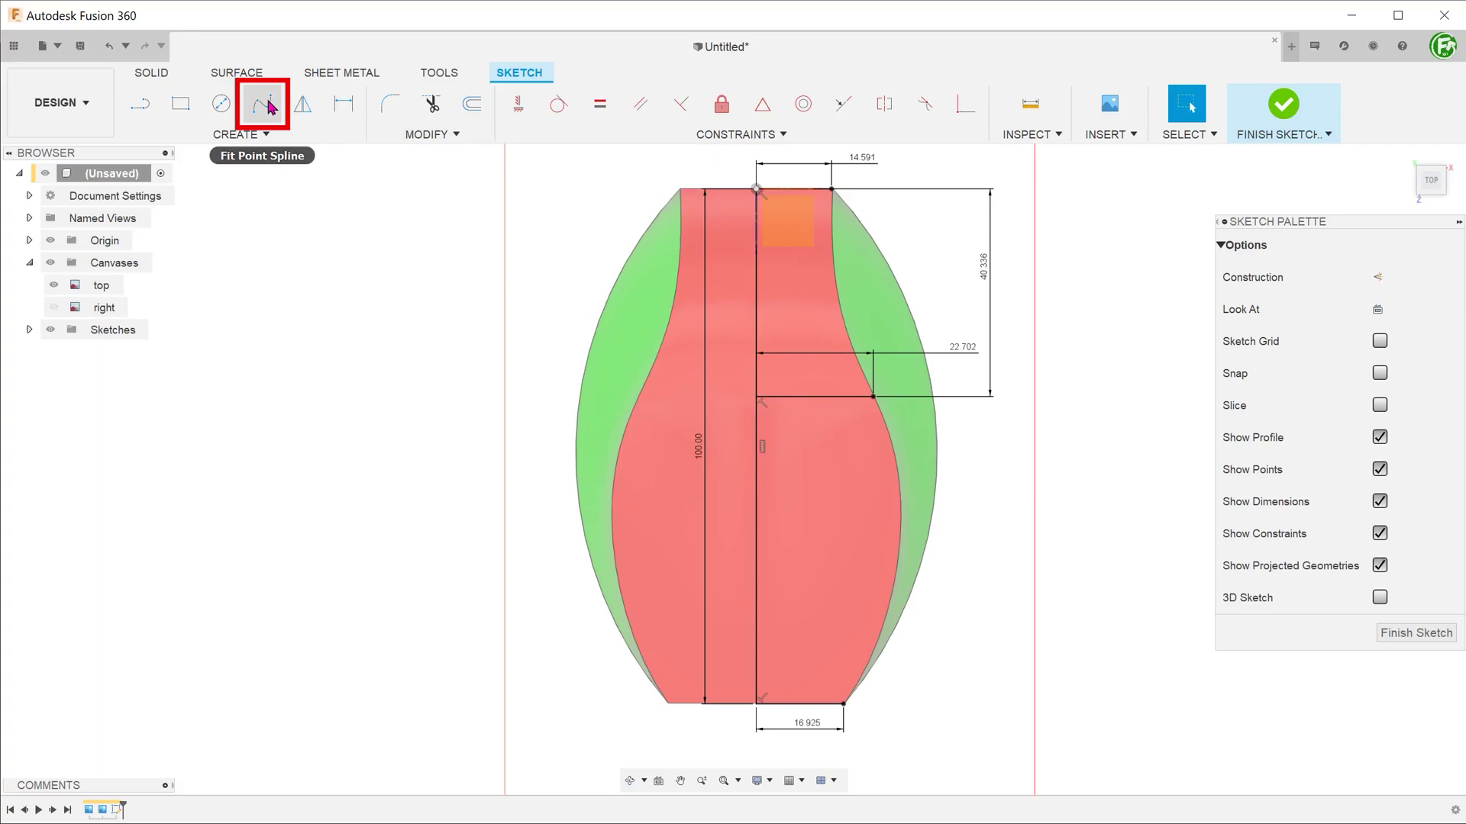
# Draw a fit-point spline through the top, waist and bottom-right line ends.
pyautogui.click(263, 103)
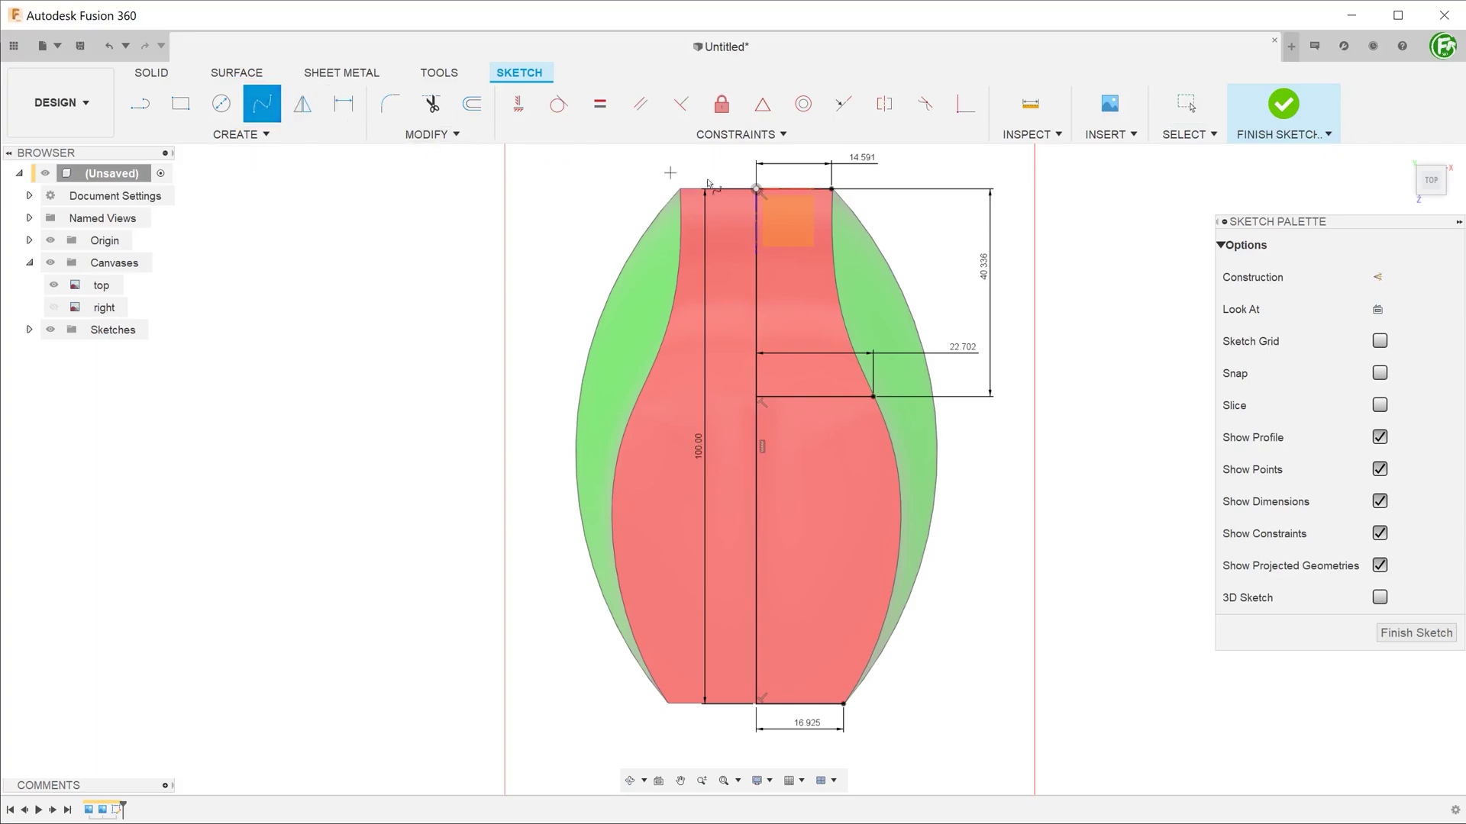
pyautogui.click(874, 397)
pyautogui.click(845, 704)
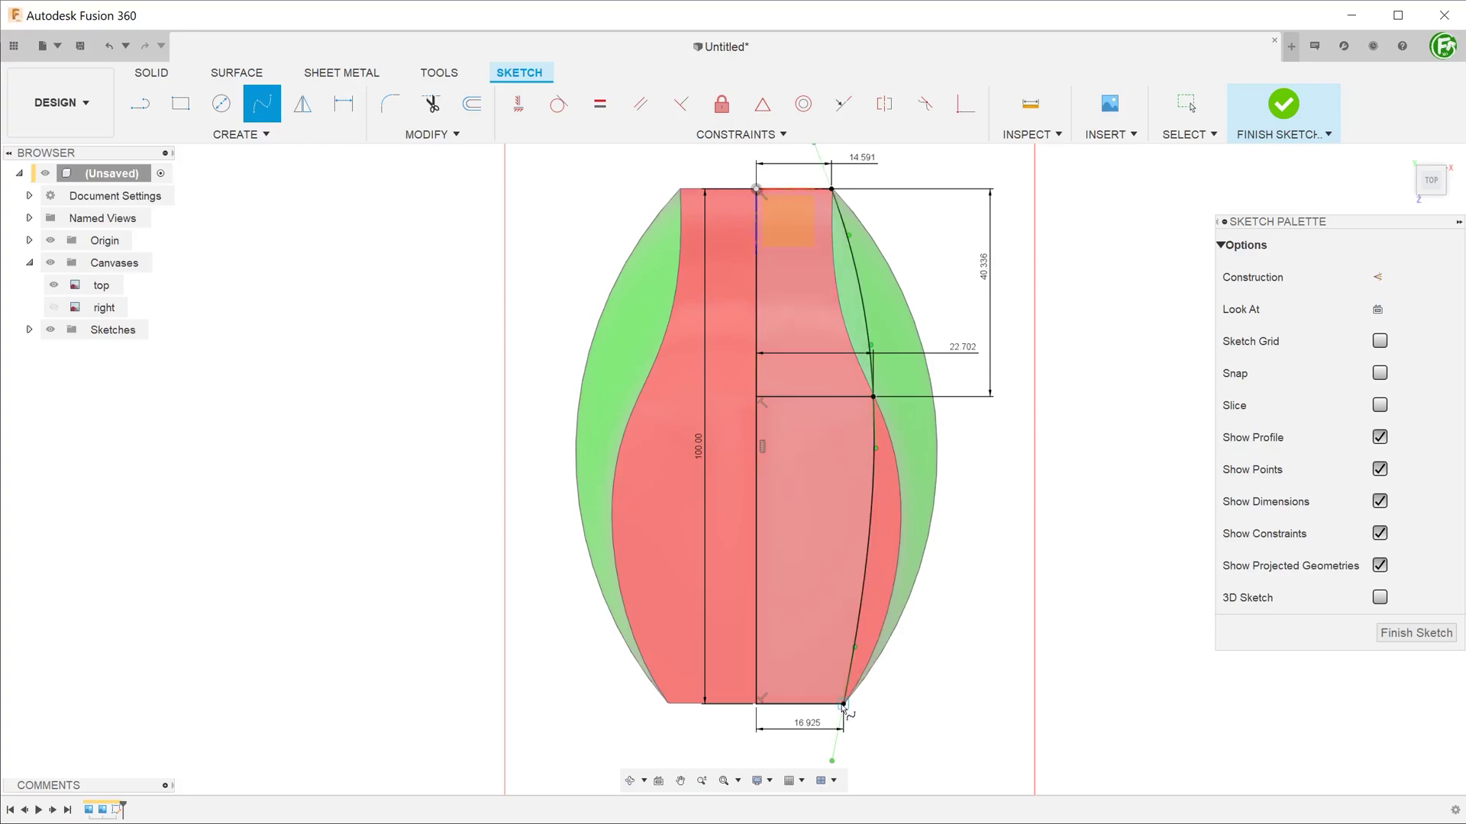
pyautogui.press('Escape')
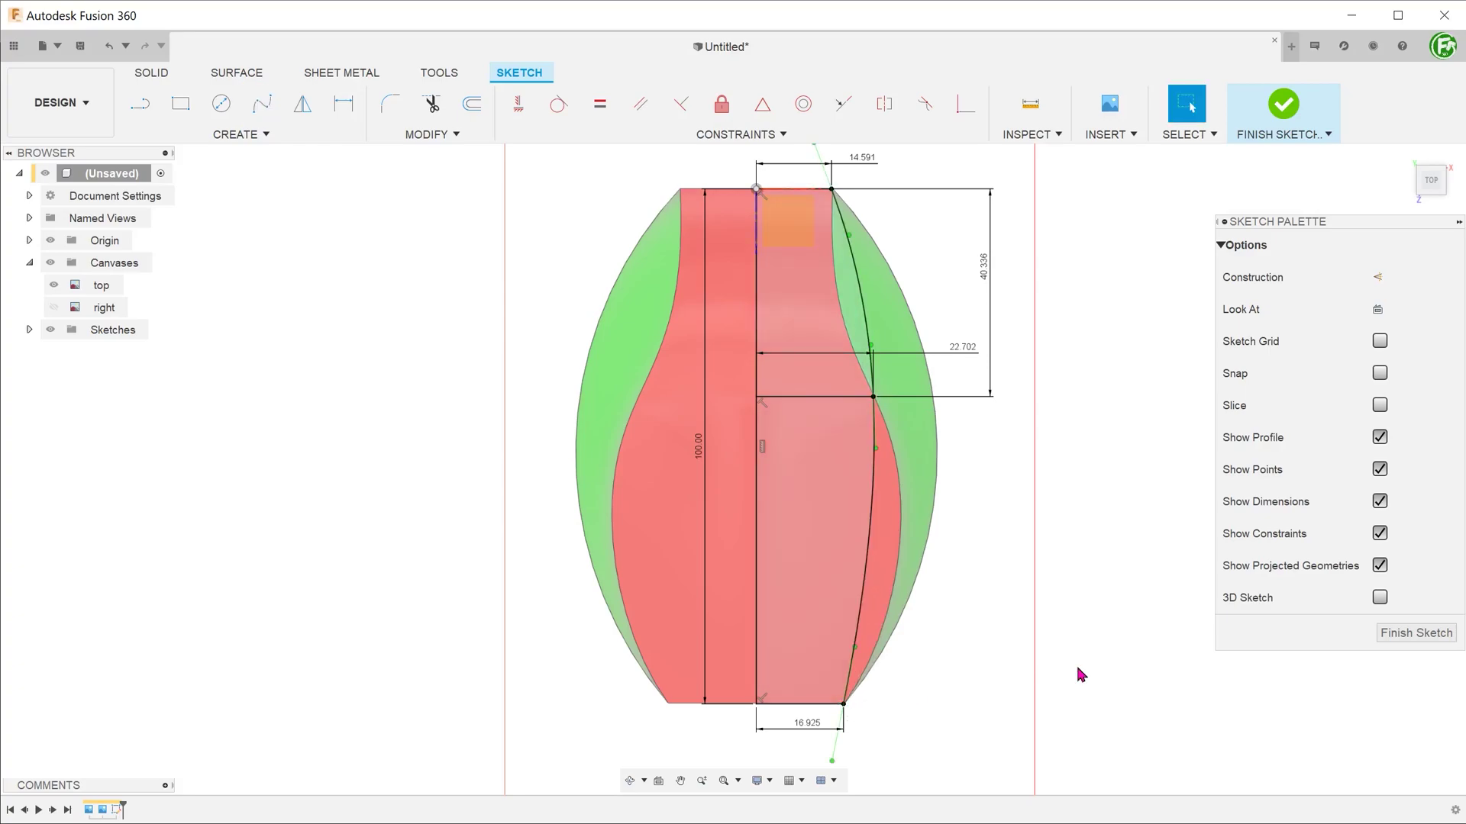
pyautogui.scroll(4, 1084, 637)
pyautogui.scroll(3, 1084, 637)
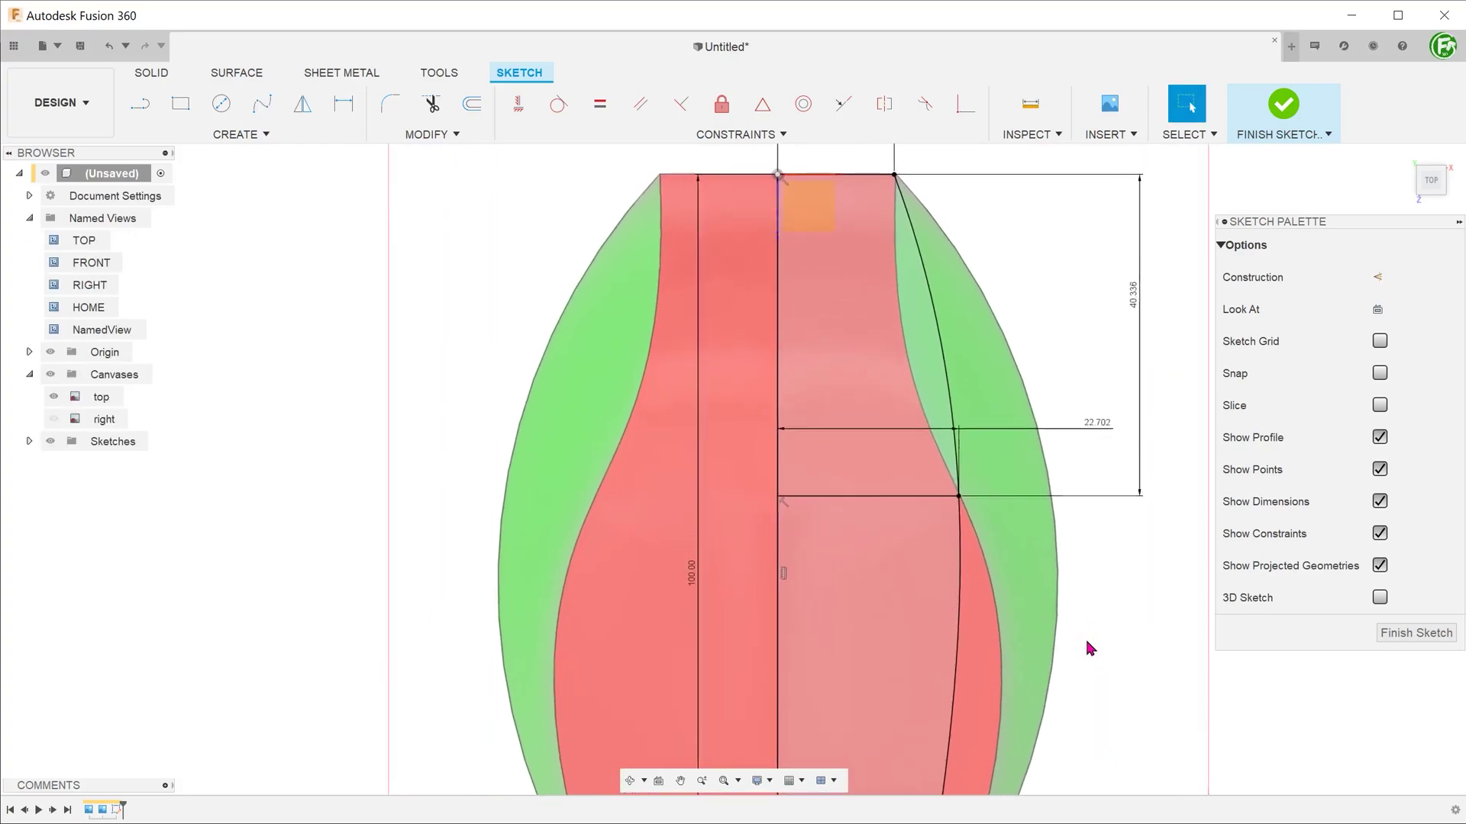
pyautogui.scroll(3, 1085, 637)
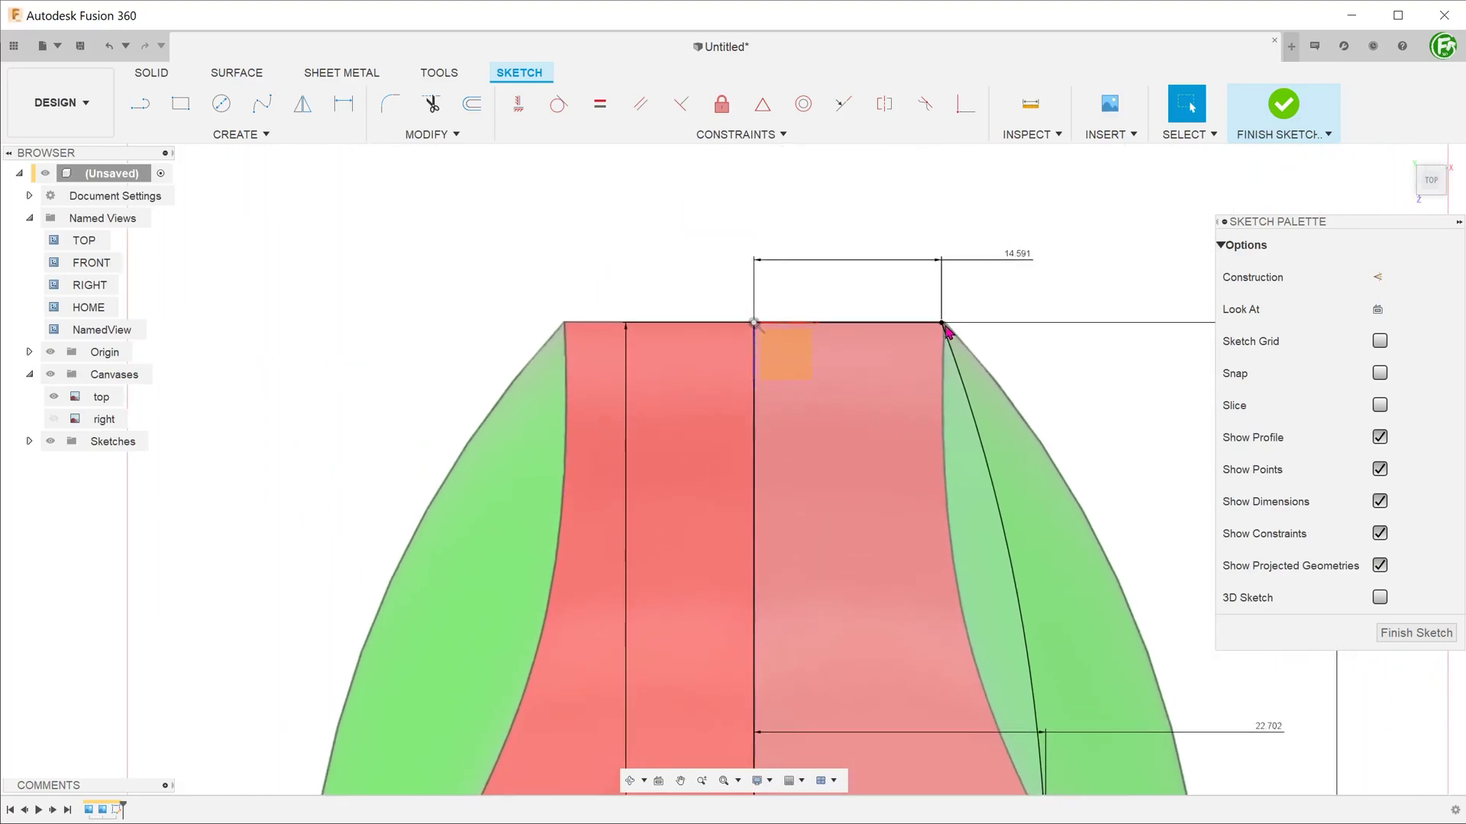
# Adjust the spline's top, waist and bottom tangent handles to follow the canvas edge.
pyautogui.click(948, 333)
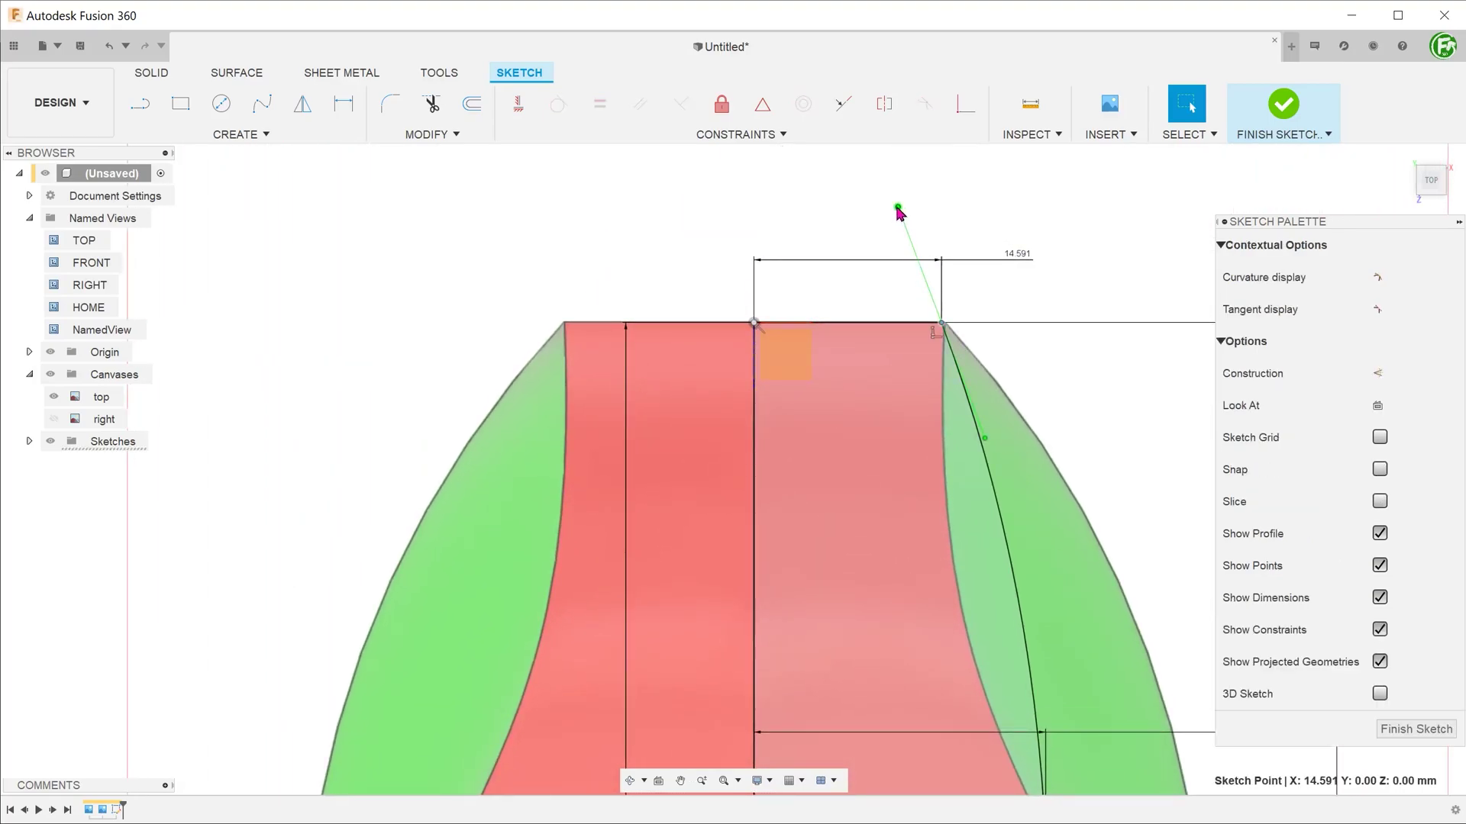
pyautogui.moveTo(898, 211)
pyautogui.mouseDown()
pyautogui.moveTo(972, 198)
pyautogui.moveTo(963, 207)
pyautogui.mouseUp()
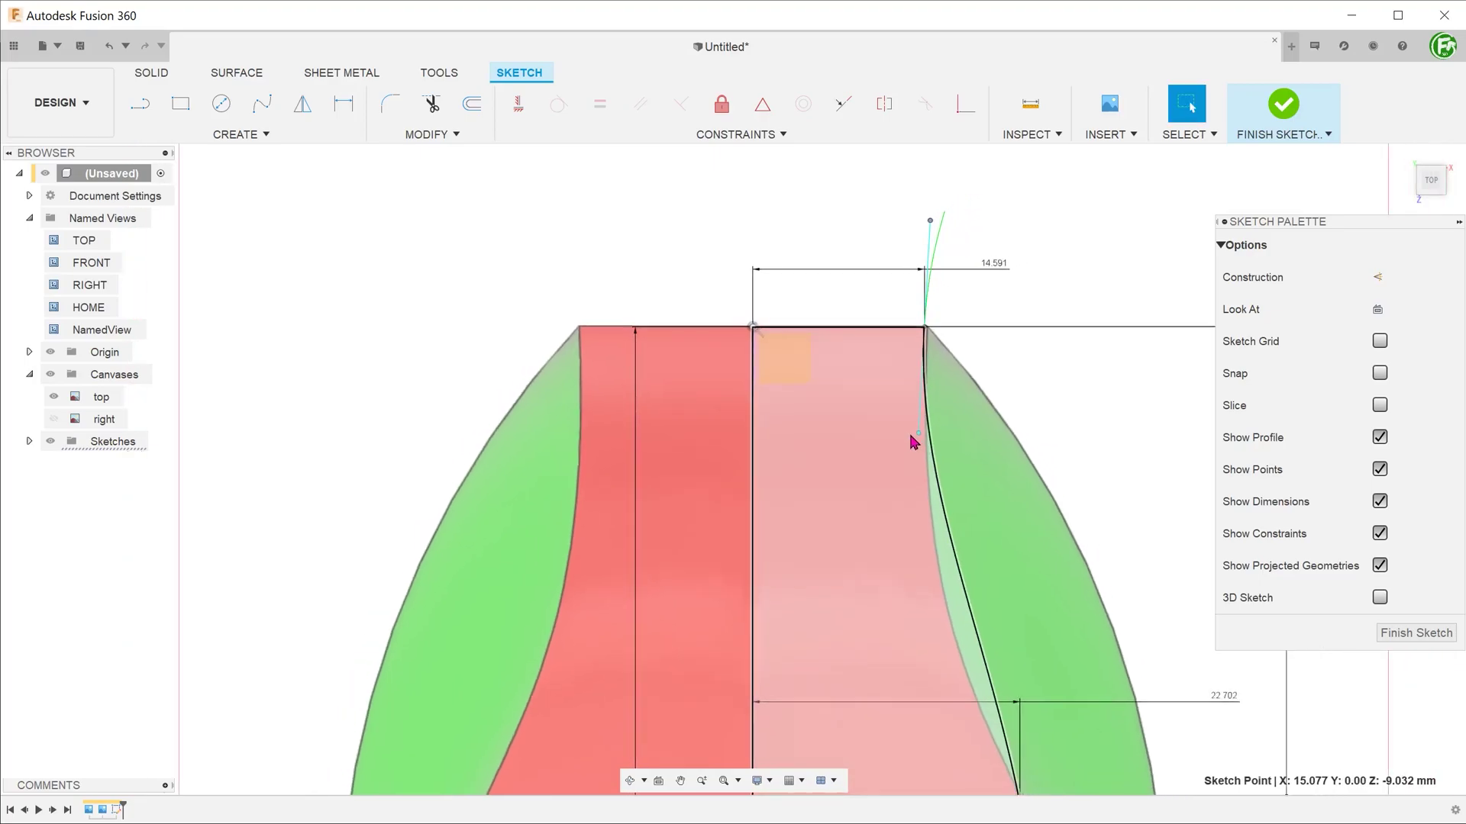
pyautogui.moveTo(912, 572); pyautogui.dragTo(913, 443, button='middle')
pyautogui.click(978, 444)
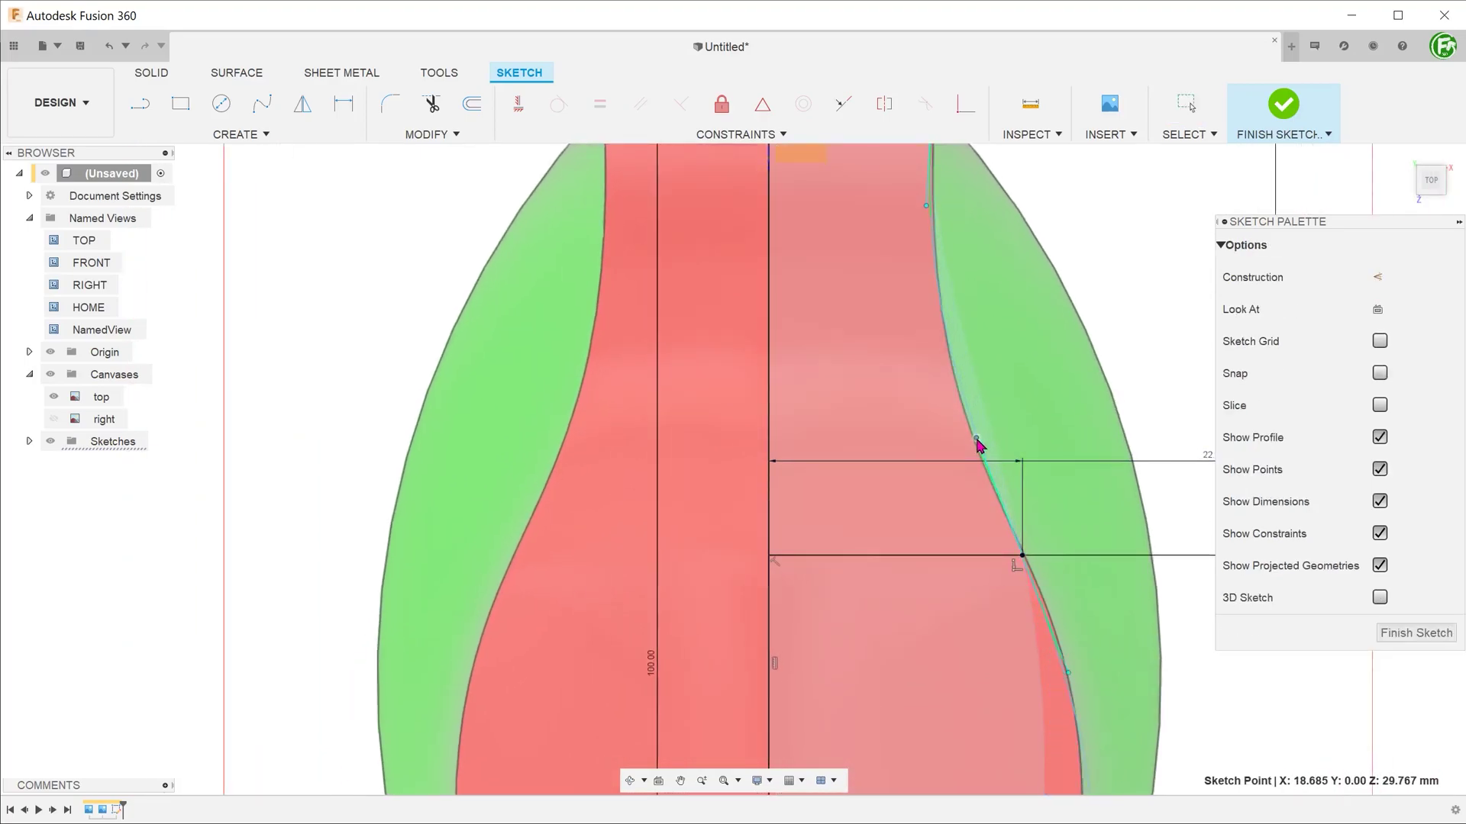
pyautogui.scroll(-3, 978, 445)
pyautogui.scroll(-3, 962, 515)
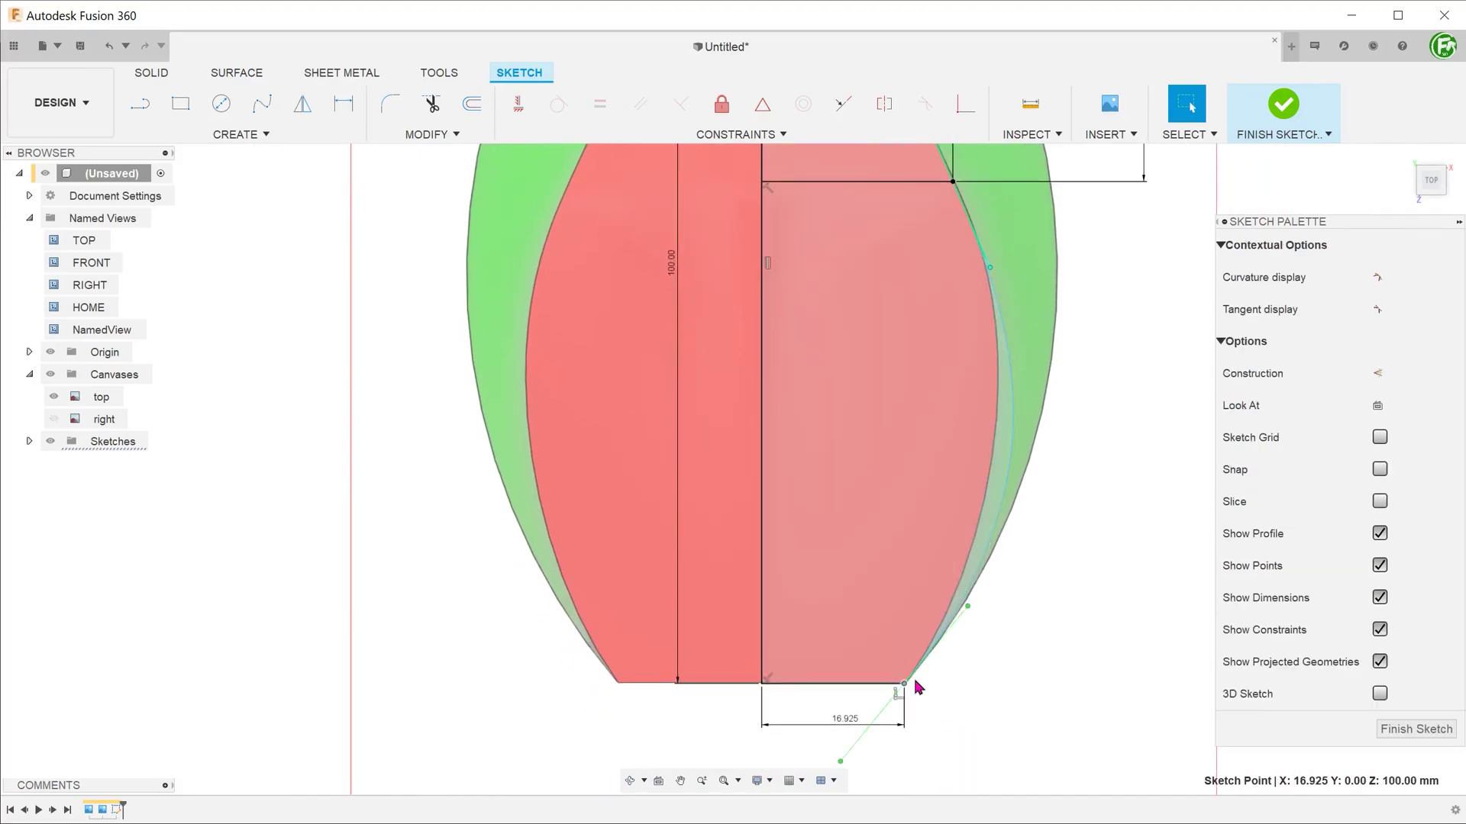
pyautogui.click(948, 625)
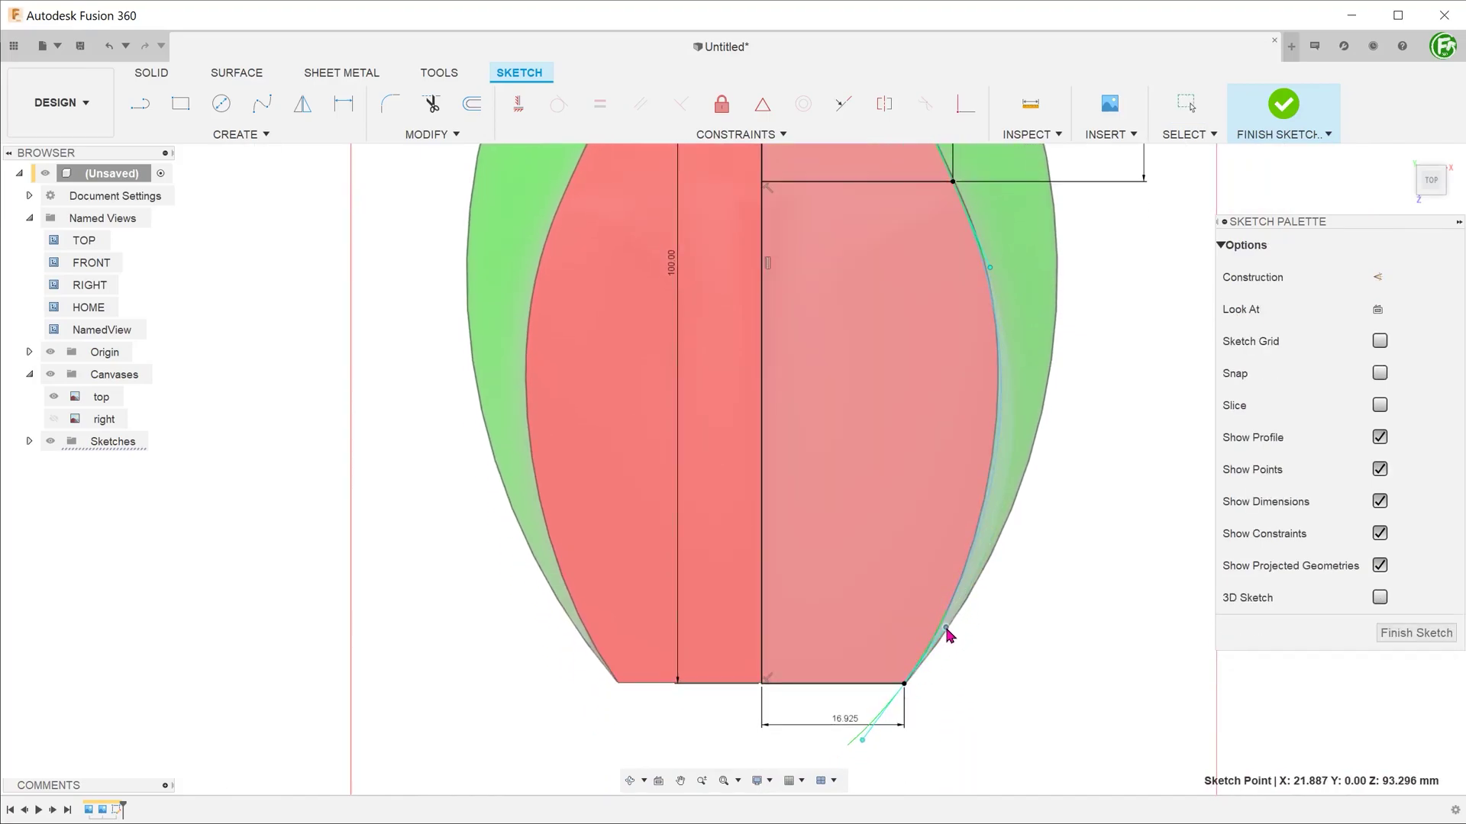
pyautogui.scroll(2, 948, 635)
pyautogui.click(939, 675)
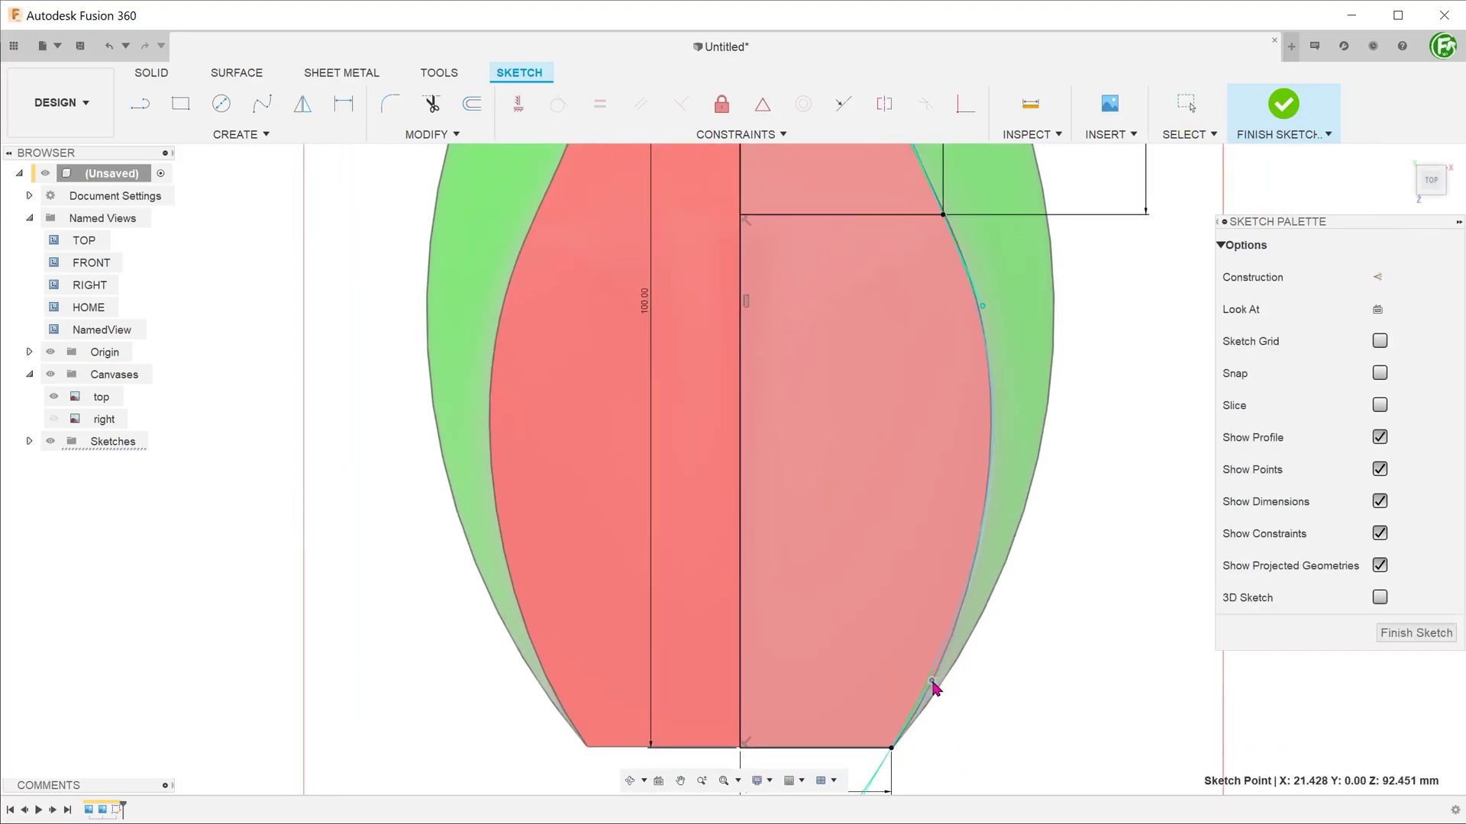
pyautogui.scroll(-2, 951, 549)
pyautogui.click(979, 572)
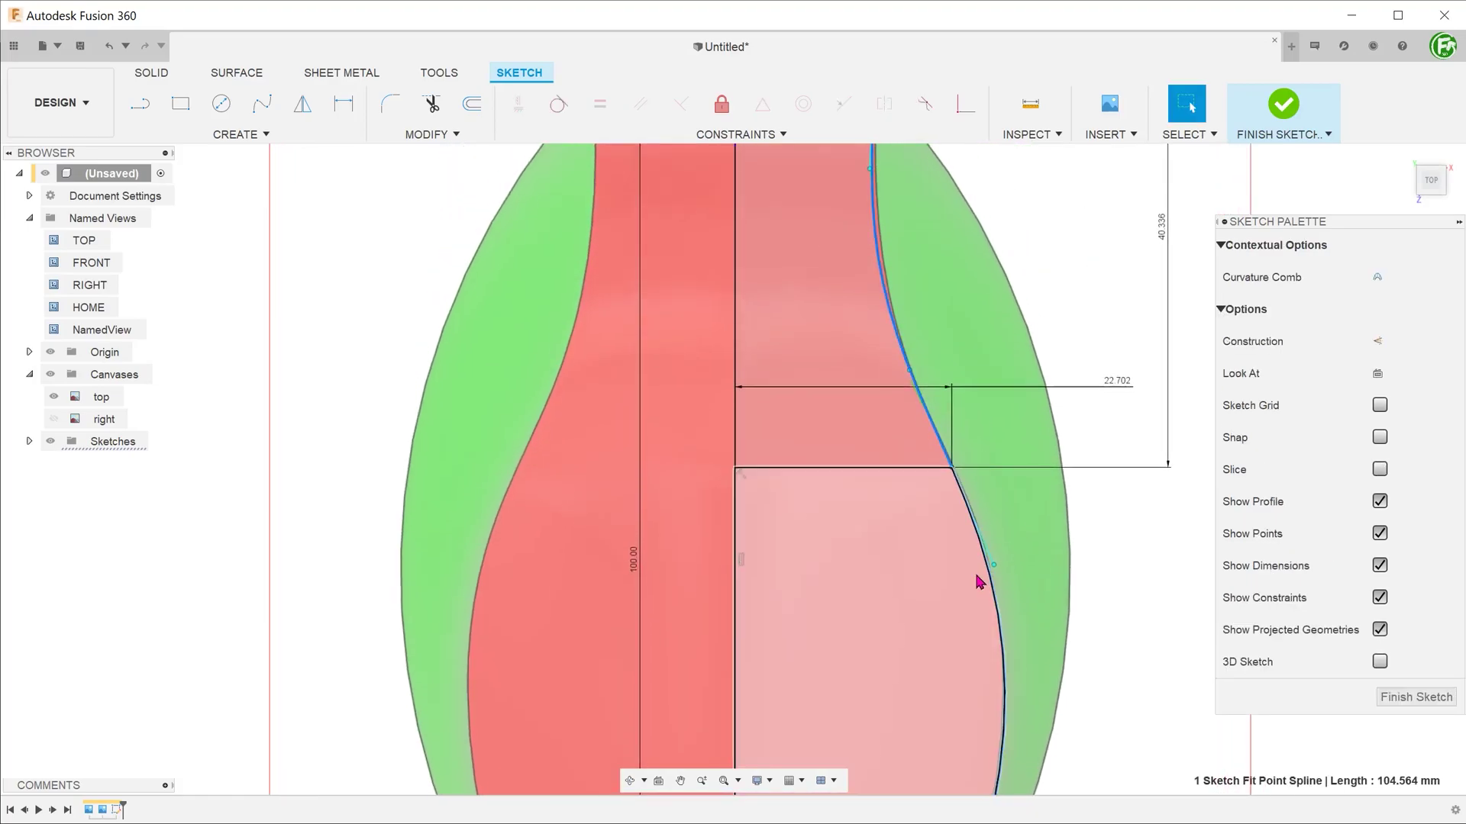
pyautogui.scroll(3, 873, 343)
pyautogui.click(873, 309)
pyautogui.click(888, 423)
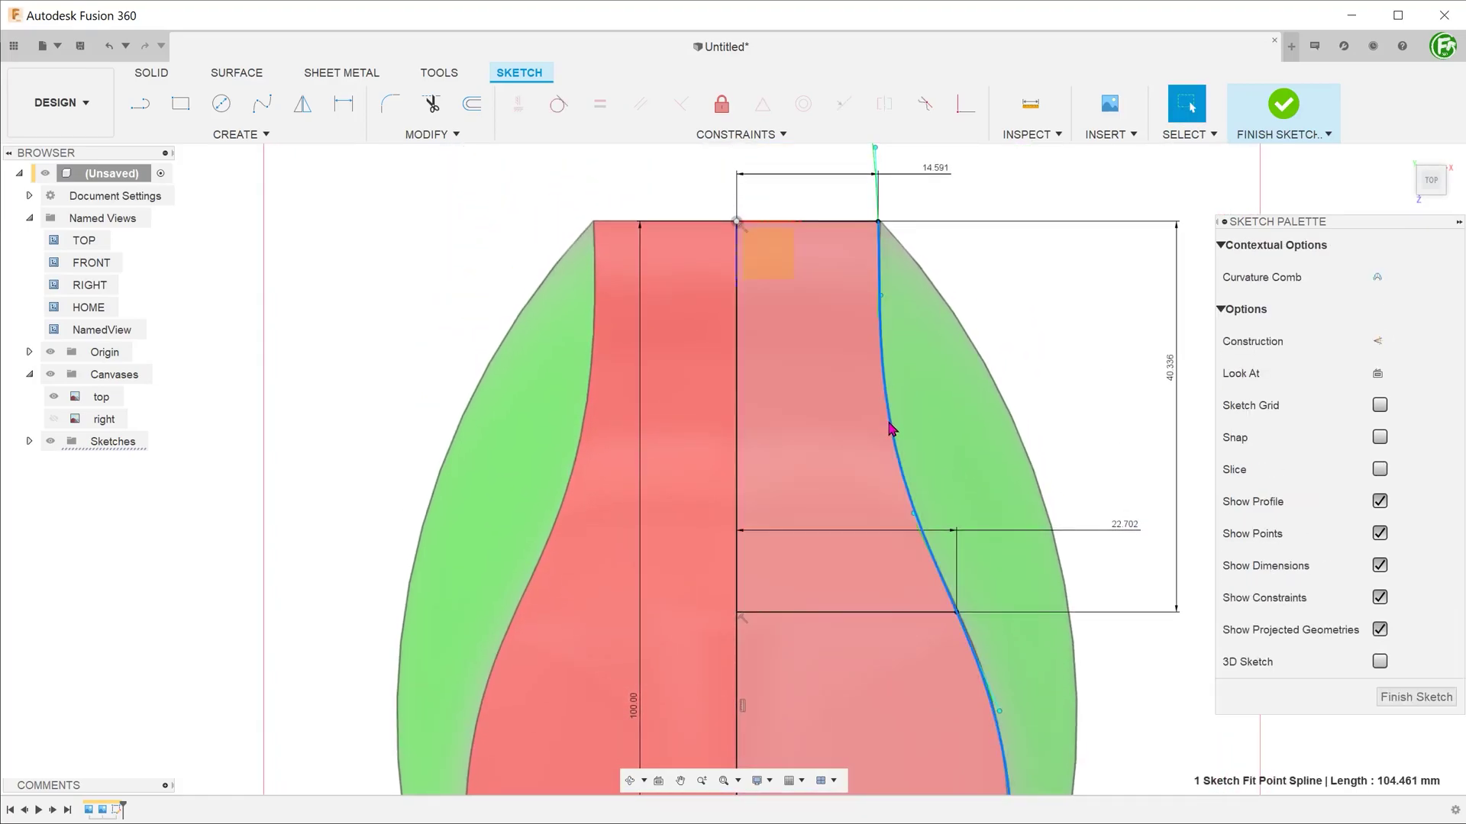
pyautogui.scroll(-2, 887, 458)
pyautogui.scroll(-2, 559, 567)
pyautogui.click(888, 751)
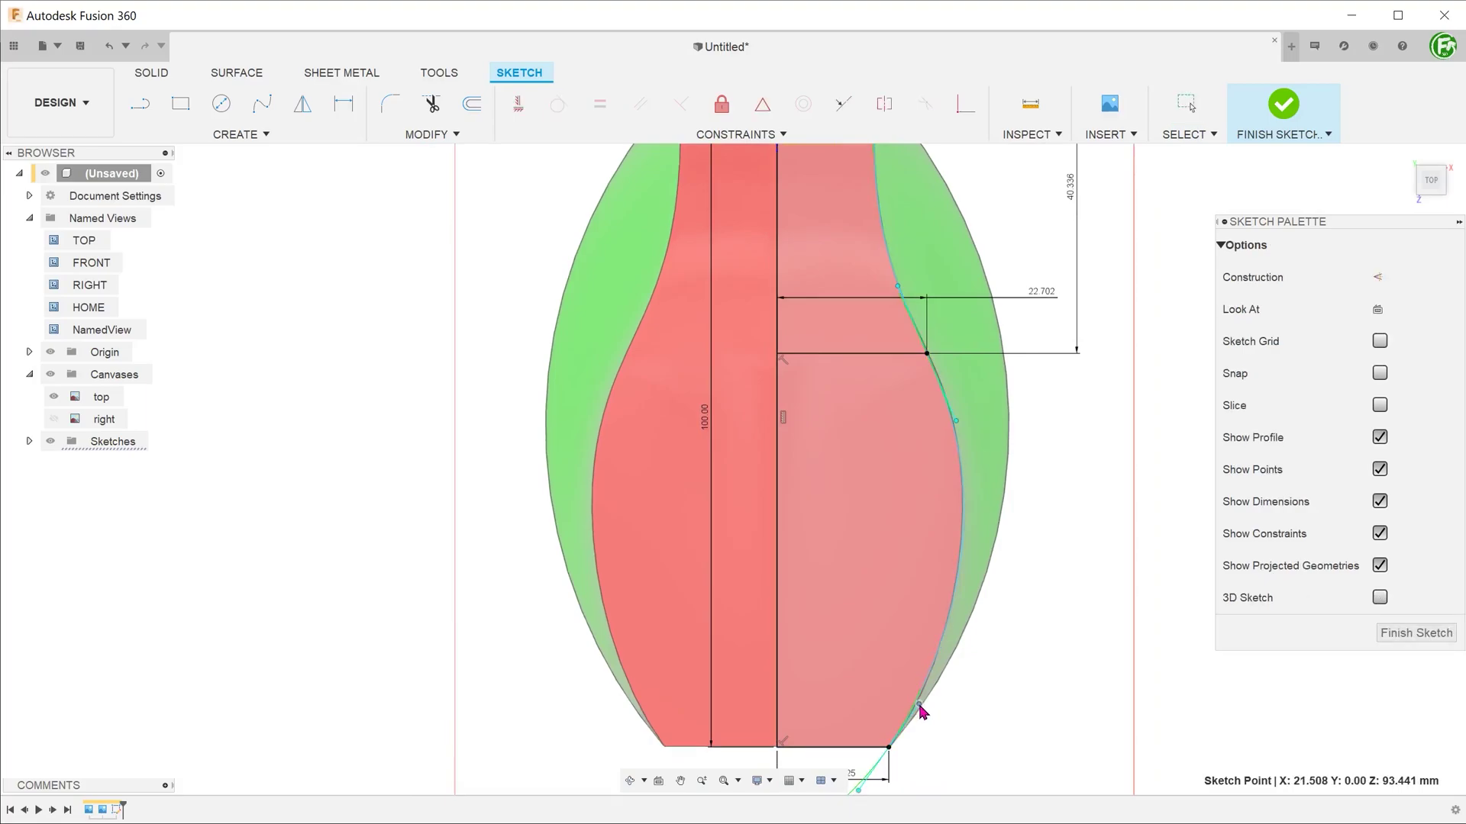
pyautogui.click(968, 590)
pyautogui.scroll(-3, 450, 551)
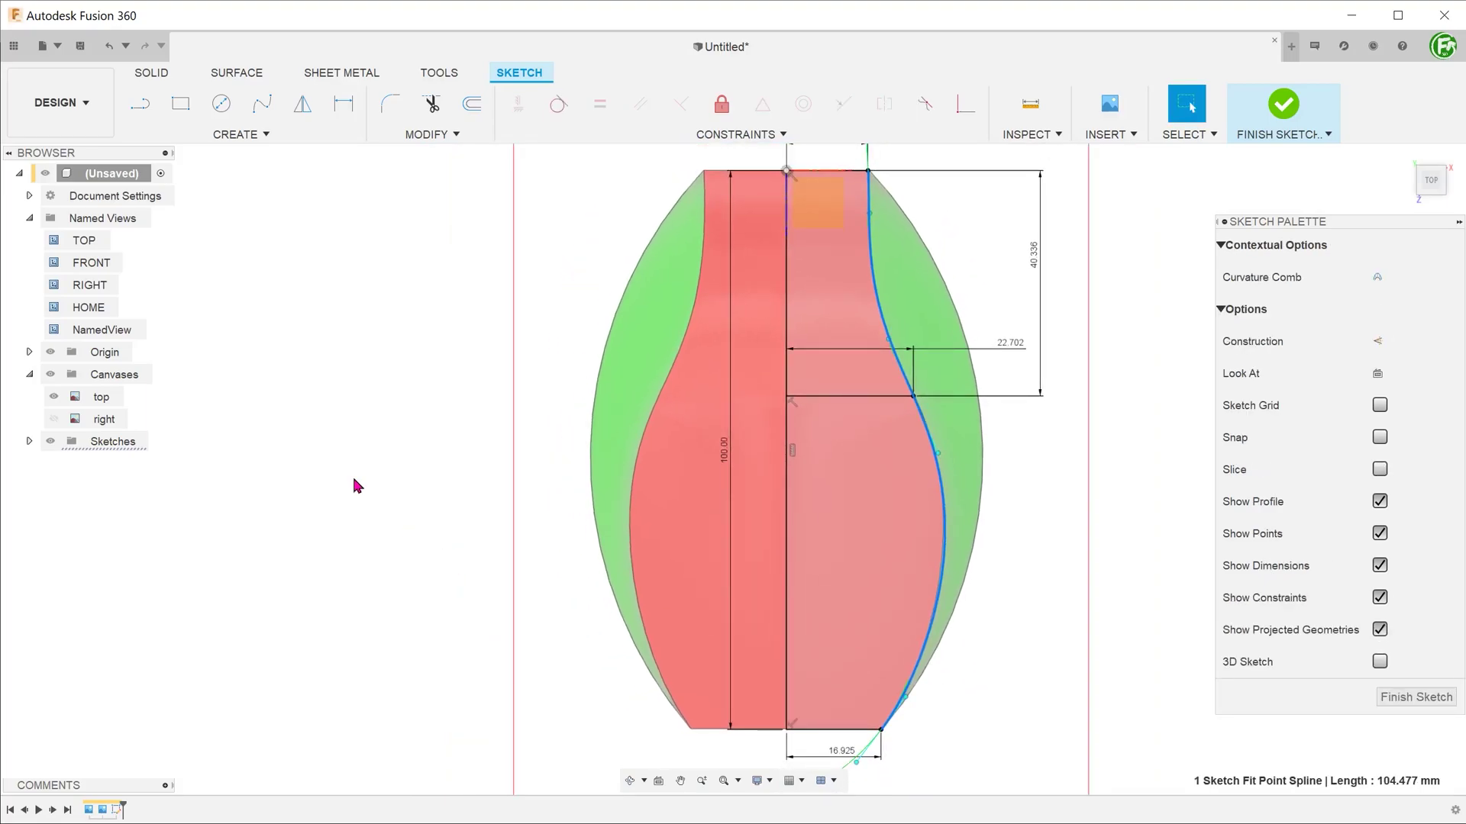
# Dimension the top tangent handle's length and its angle to the centerline.
pyautogui.press('d')
pyautogui.scroll(3, 720, 323)
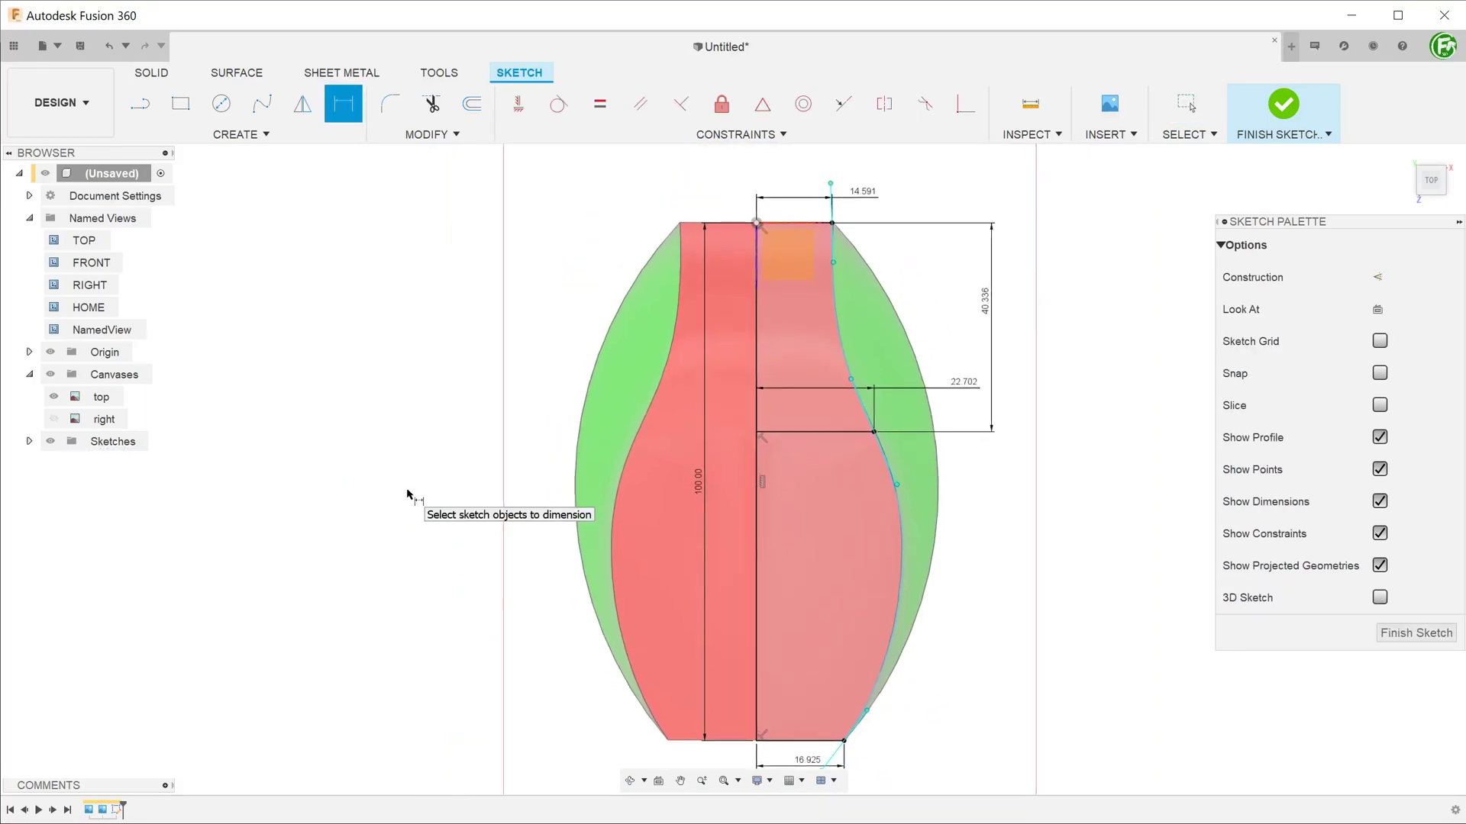
pyautogui.scroll(3, 720, 323)
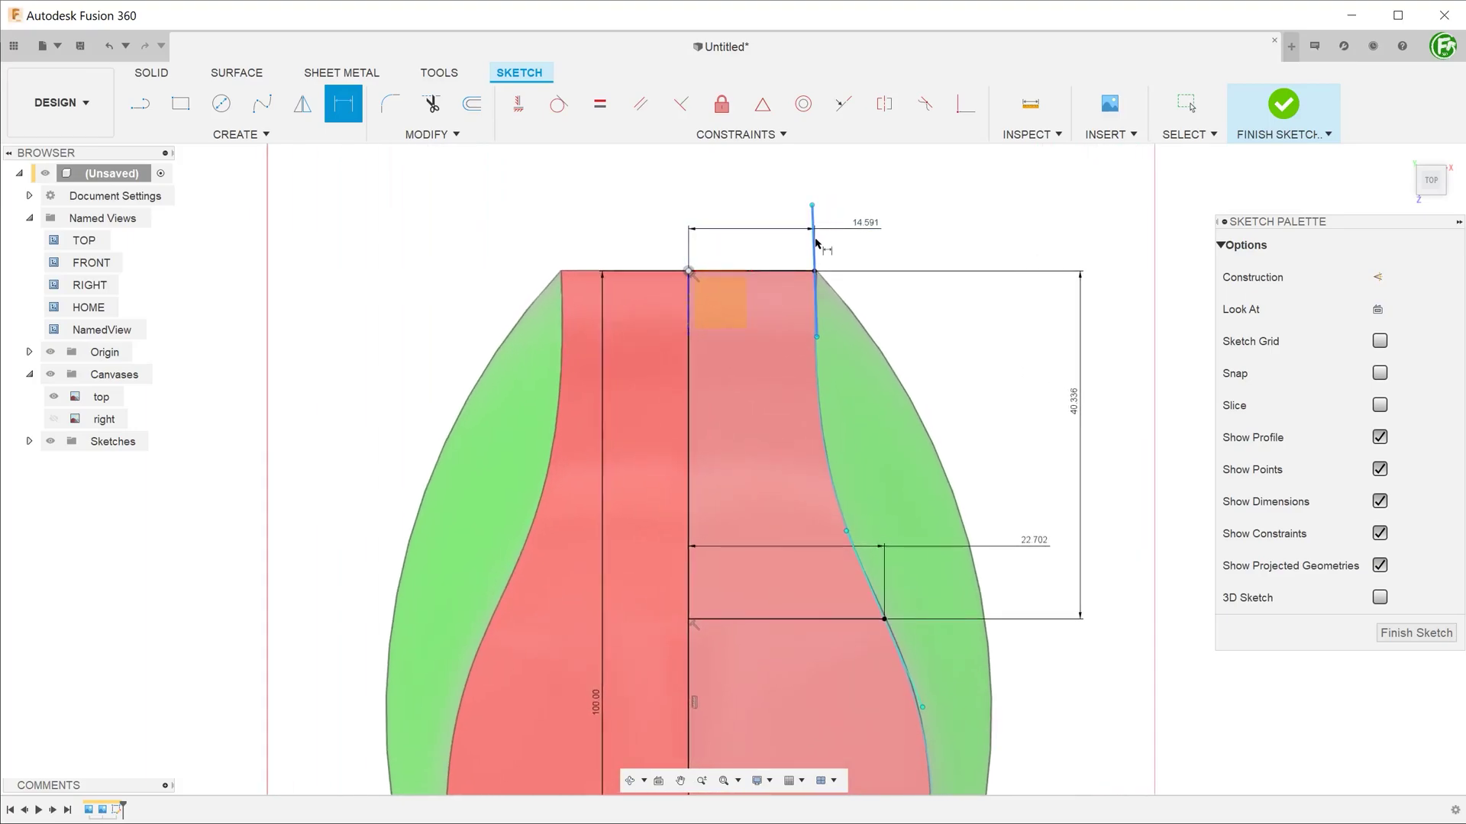
pyautogui.click(815, 243)
pyautogui.click(857, 184)
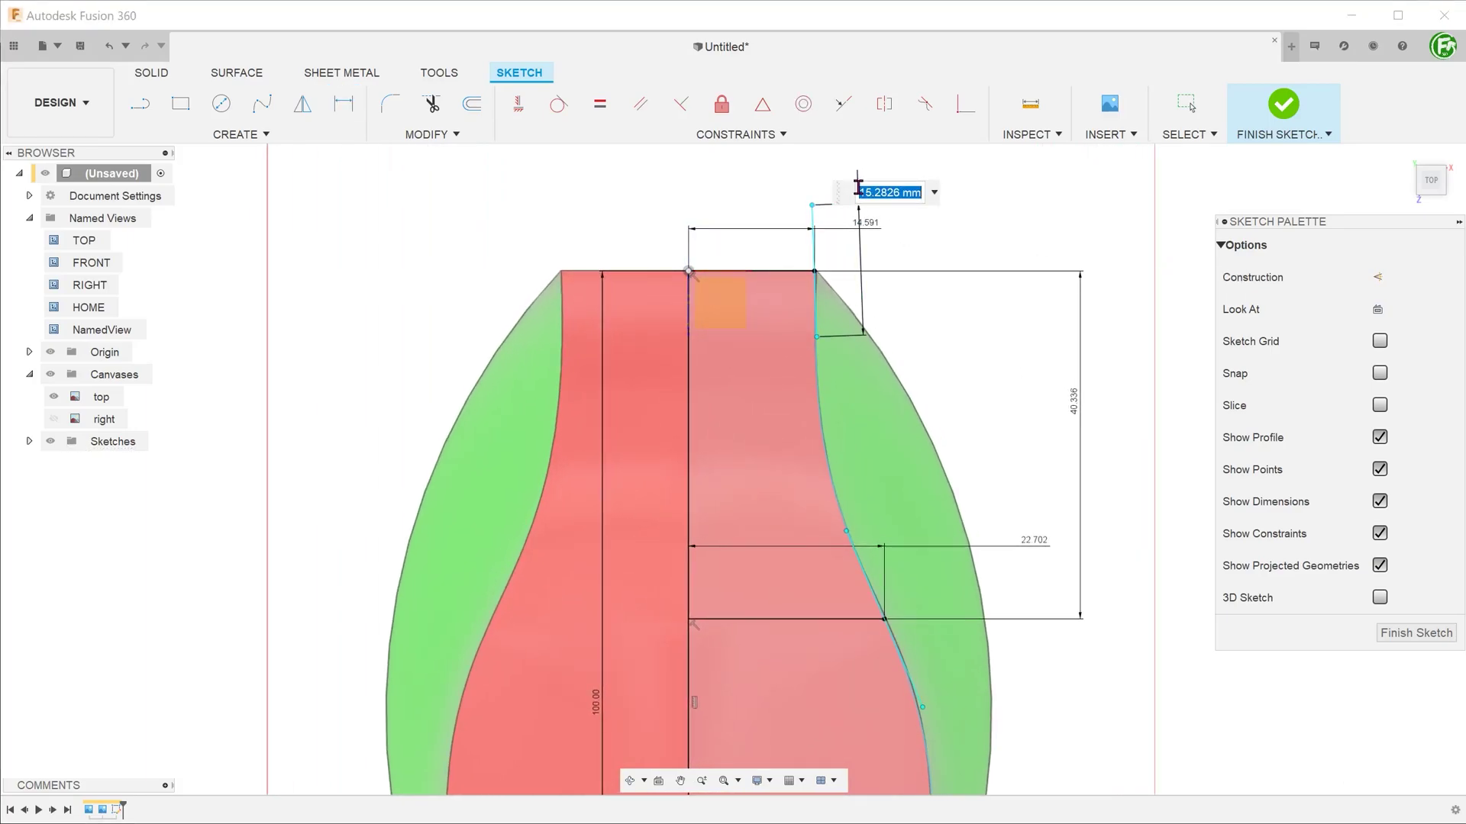
pyautogui.press('Return')
pyautogui.click(816, 298)
pyautogui.click(693, 378)
pyautogui.click(756, 397)
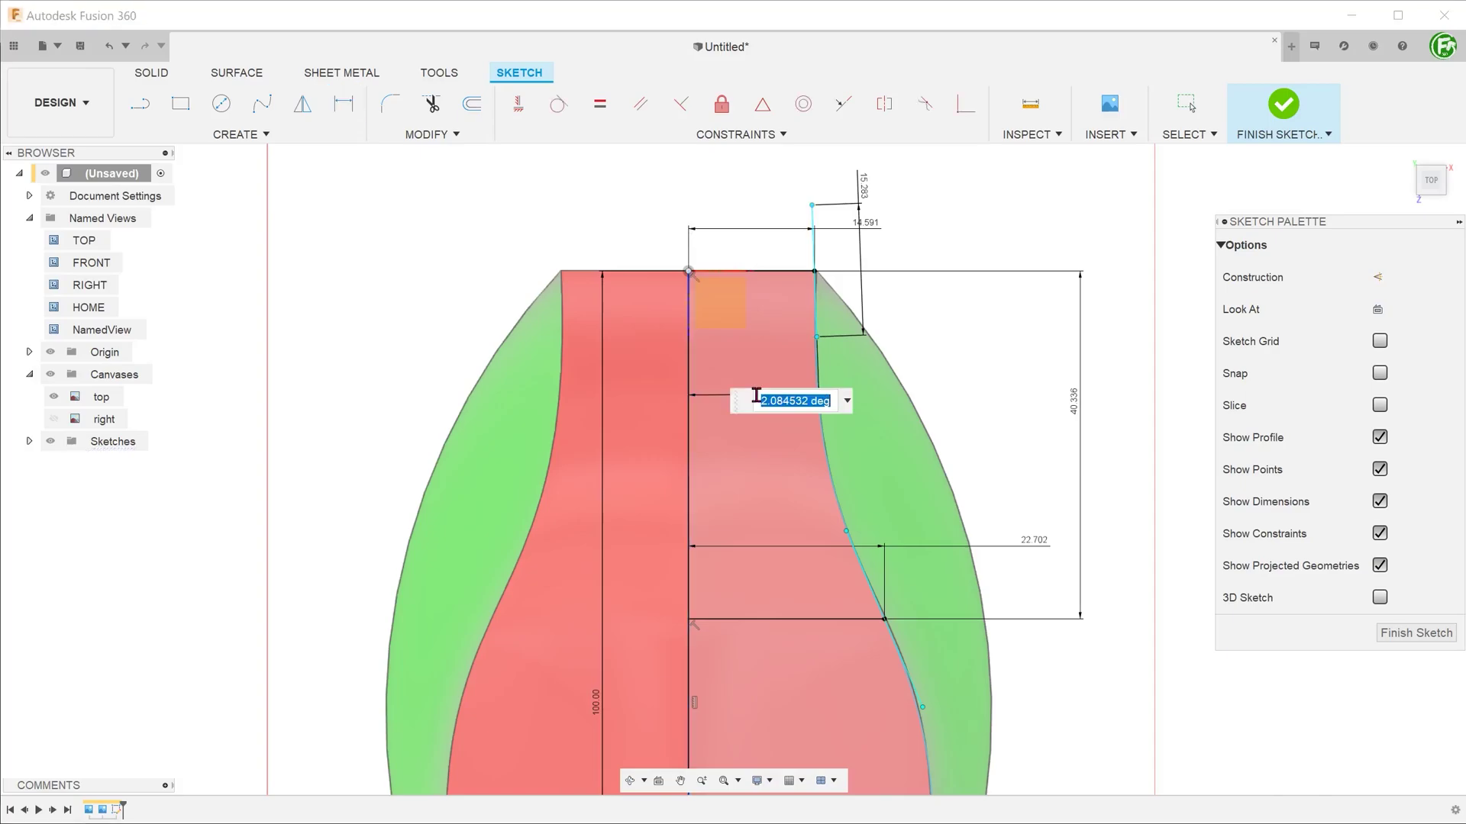
pyautogui.press('Return')
pyautogui.scroll(-3, 819, 435)
# Dimension the middle tangent handle's length and its angle to the centerline.
pyautogui.click(871, 378)
pyautogui.click(887, 355)
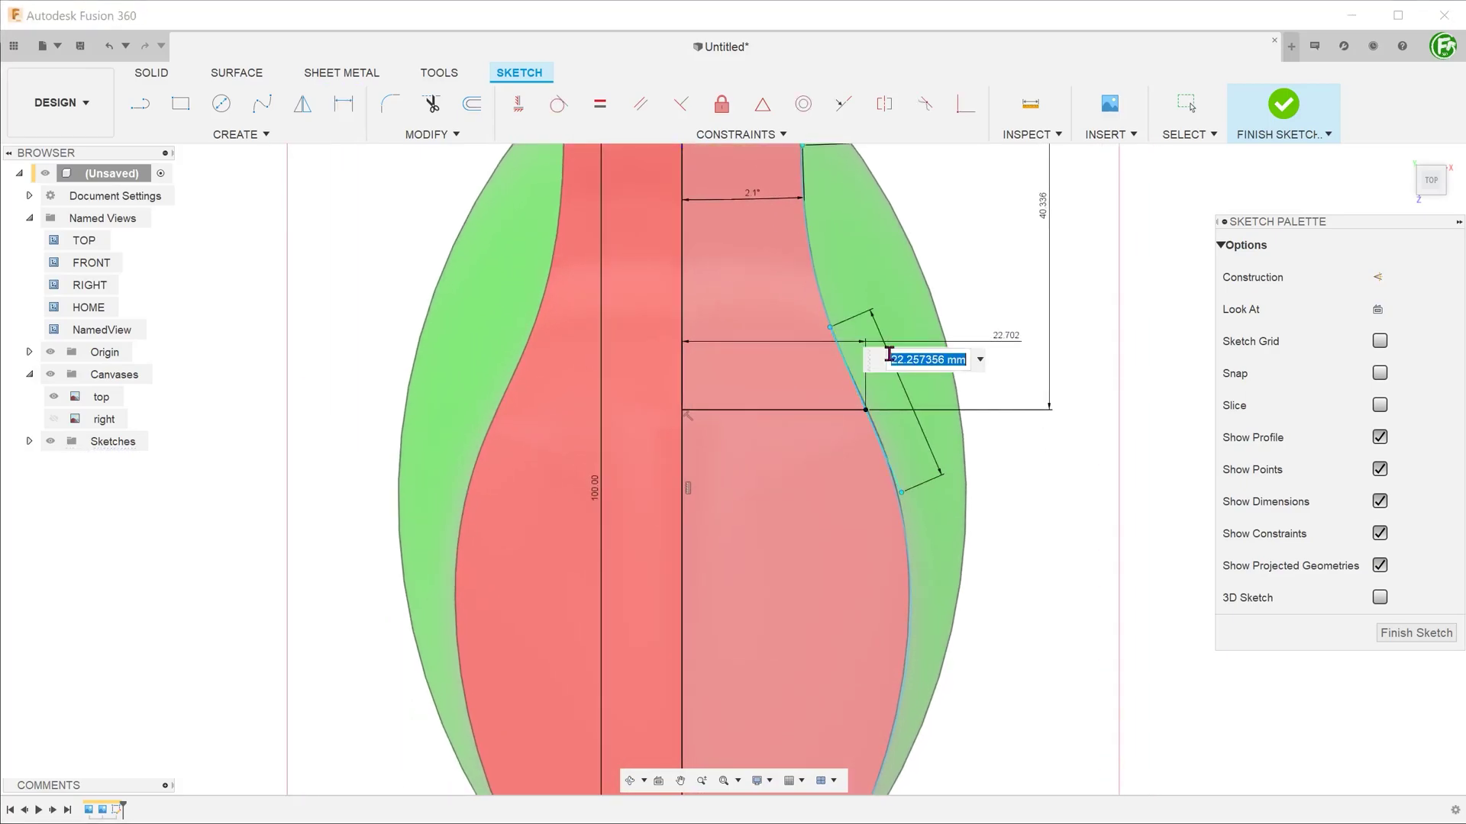
pyautogui.press('Return')
pyautogui.click(883, 441)
pyautogui.click(691, 459)
pyautogui.click(782, 461)
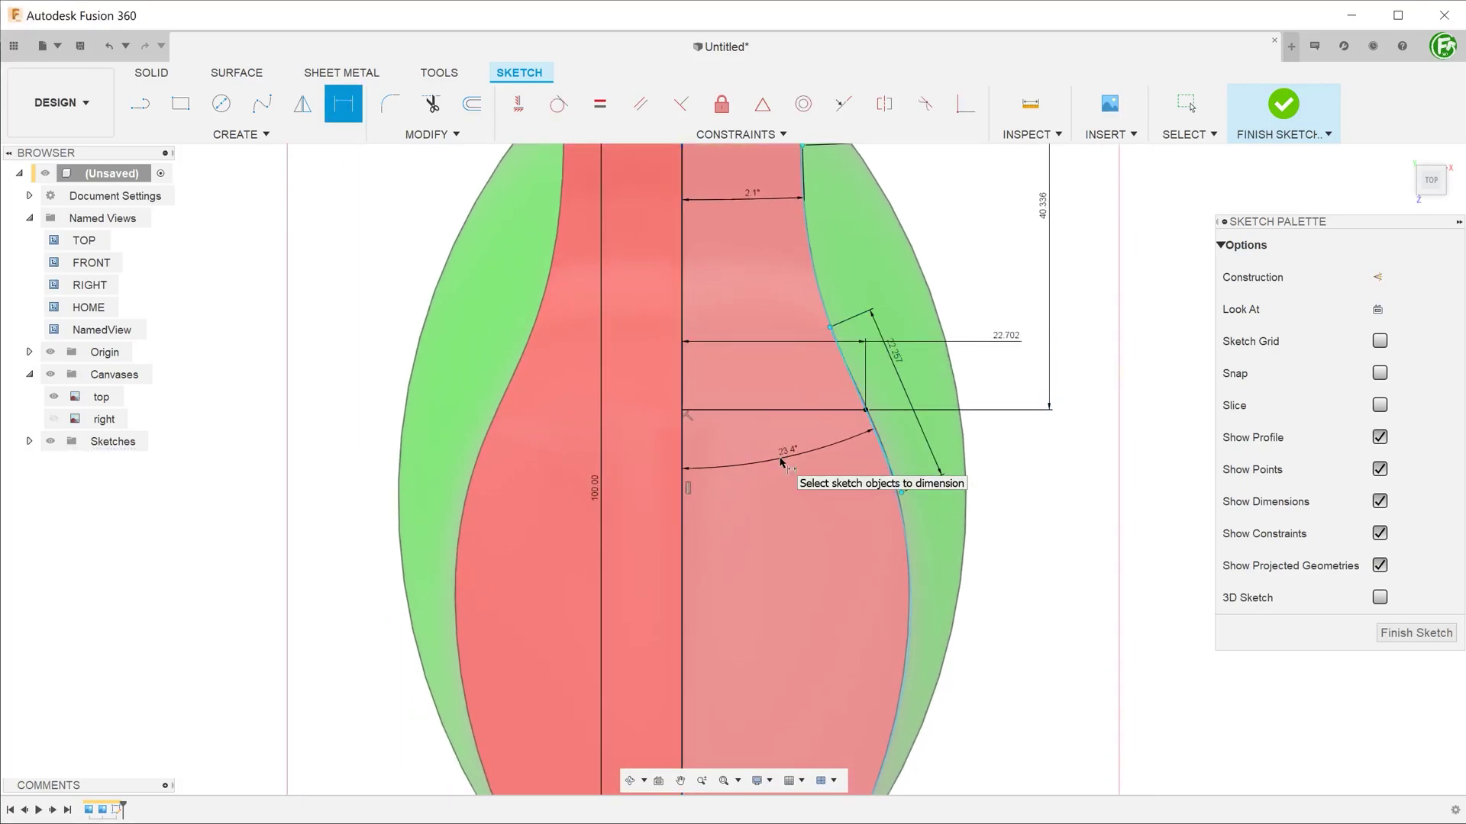
pyautogui.scroll(-5, 801, 481)
# Dimension the bottom tangent handle's length and its angle to the centerline.
pyautogui.click(905, 549)
pyautogui.click(916, 595)
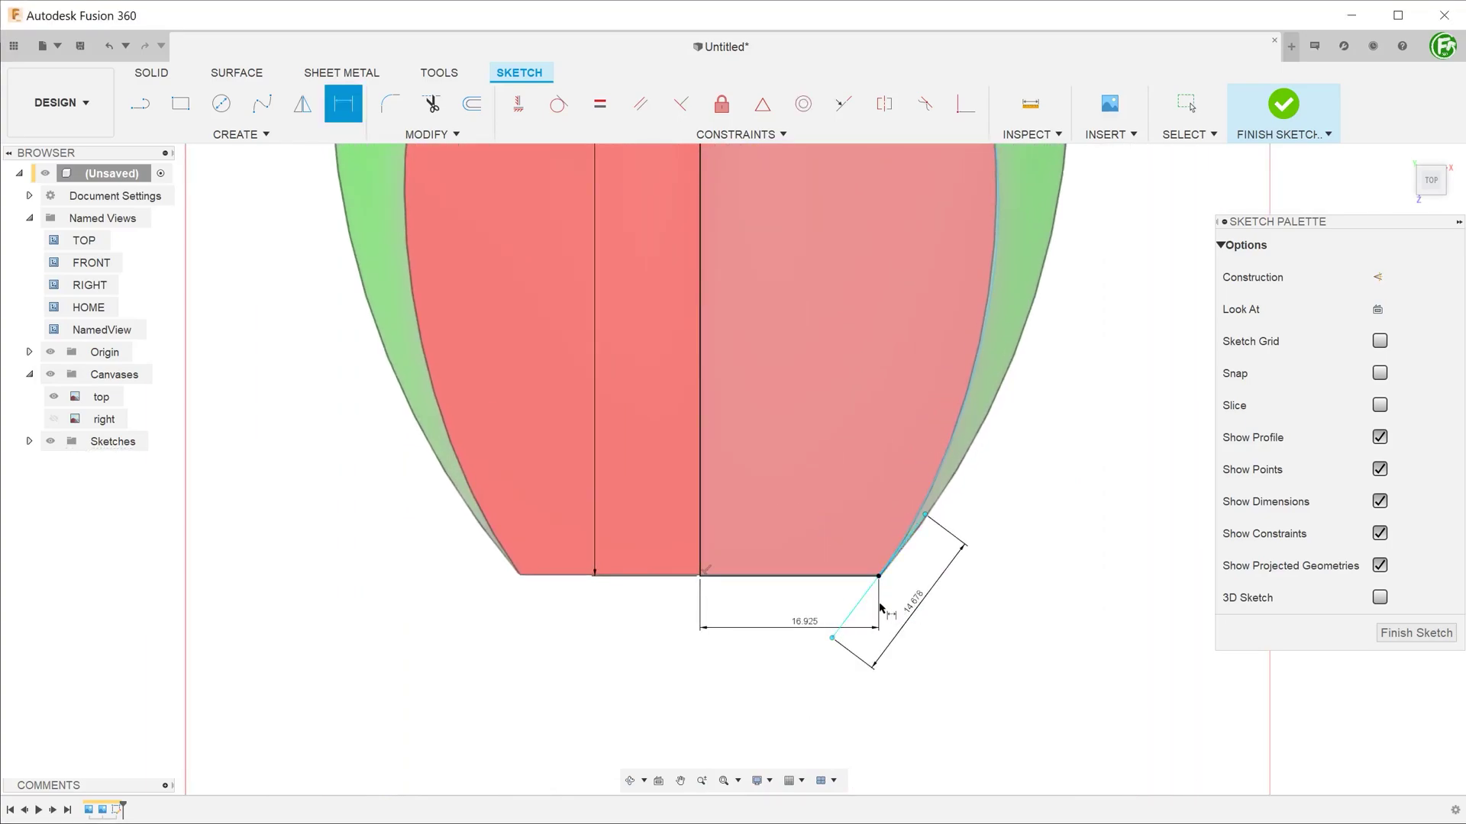
pyautogui.click(899, 544)
pyautogui.click(701, 515)
pyautogui.click(756, 470)
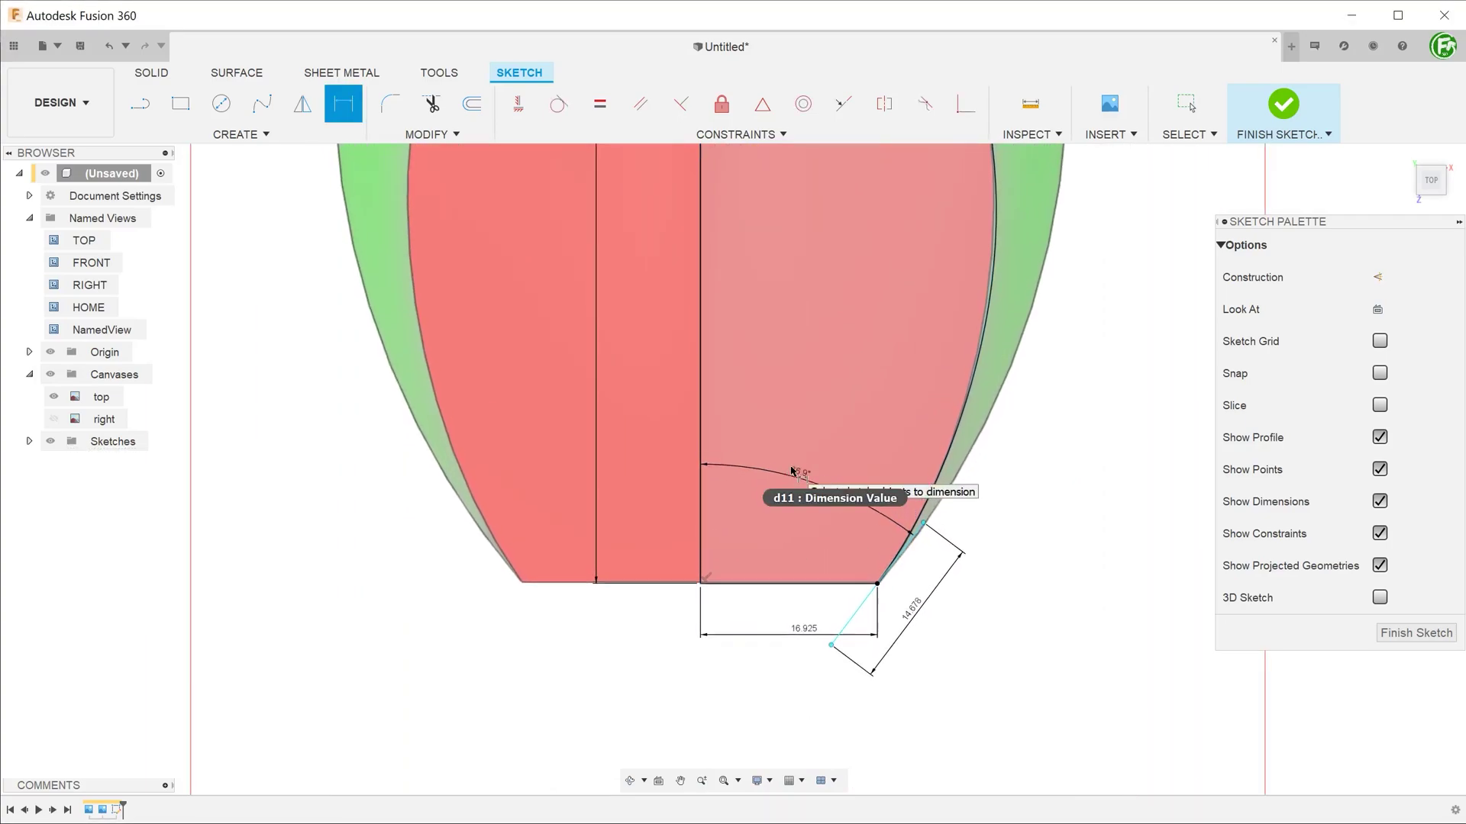
pyautogui.scroll(-4, 792, 472)
pyautogui.press('Return')
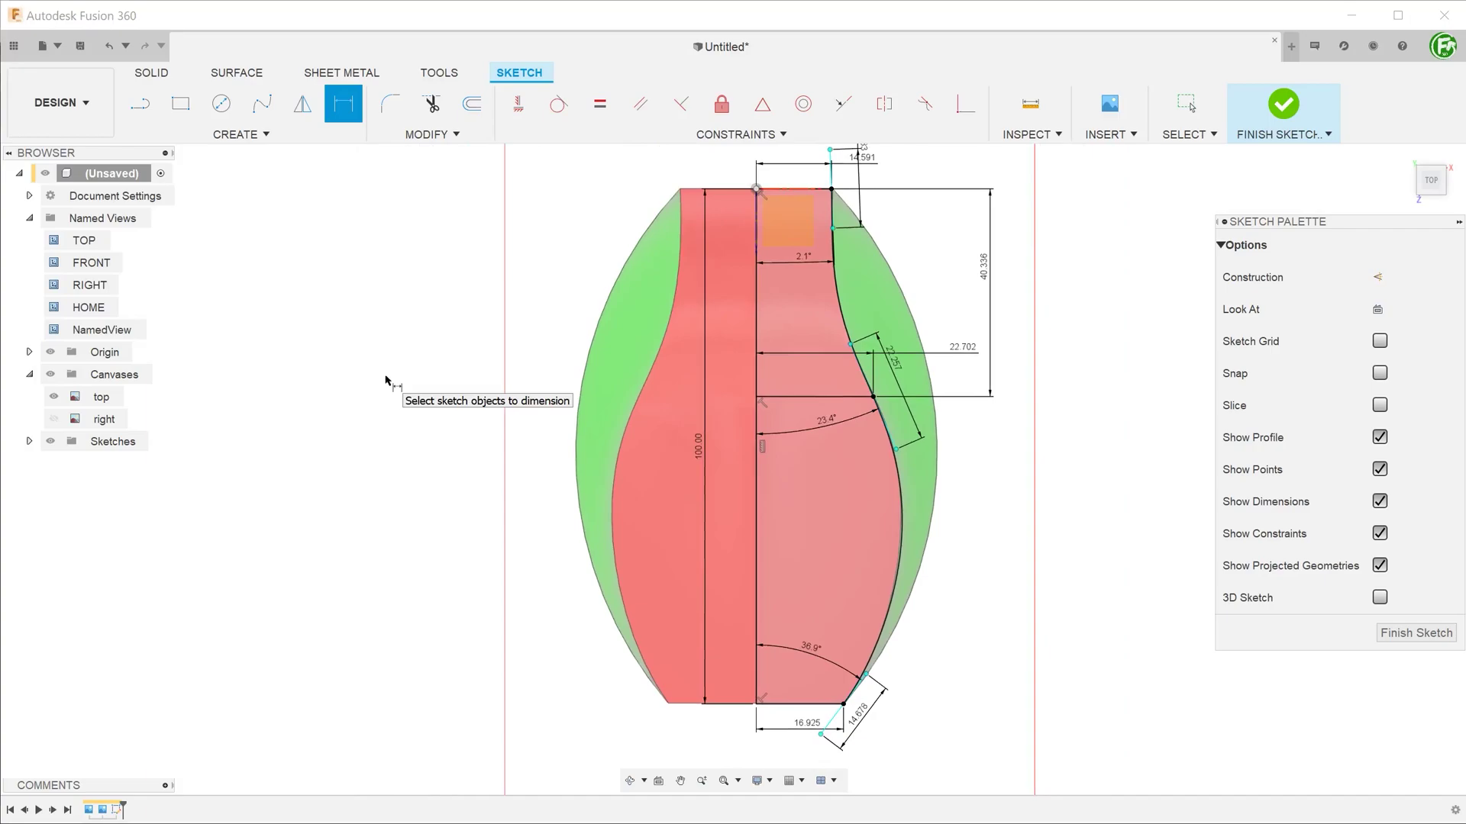
pyautogui.press('Escape')
# Convert the centerline and the top, middle and bottom lines to construction geometry.
pyautogui.click(791, 189)
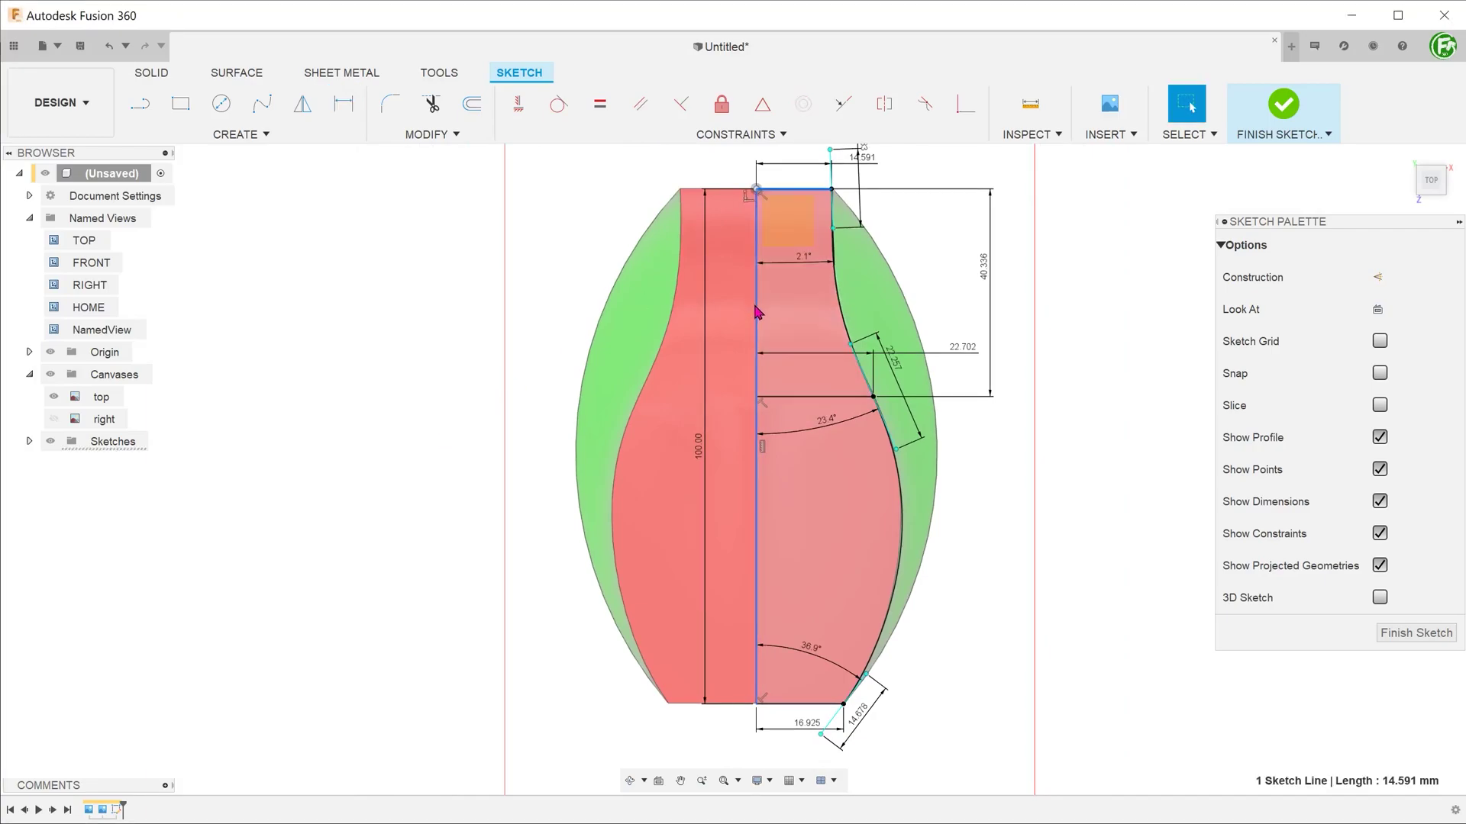
pyautogui.keyDown('ctrl'); pyautogui.click(757, 312); pyautogui.keyUp('ctrl')
pyautogui.keyDown('ctrl'); pyautogui.click(813, 400); pyautogui.keyUp('ctrl')
pyautogui.keyDown('ctrl'); pyautogui.click(806, 703); pyautogui.keyUp('ctrl')
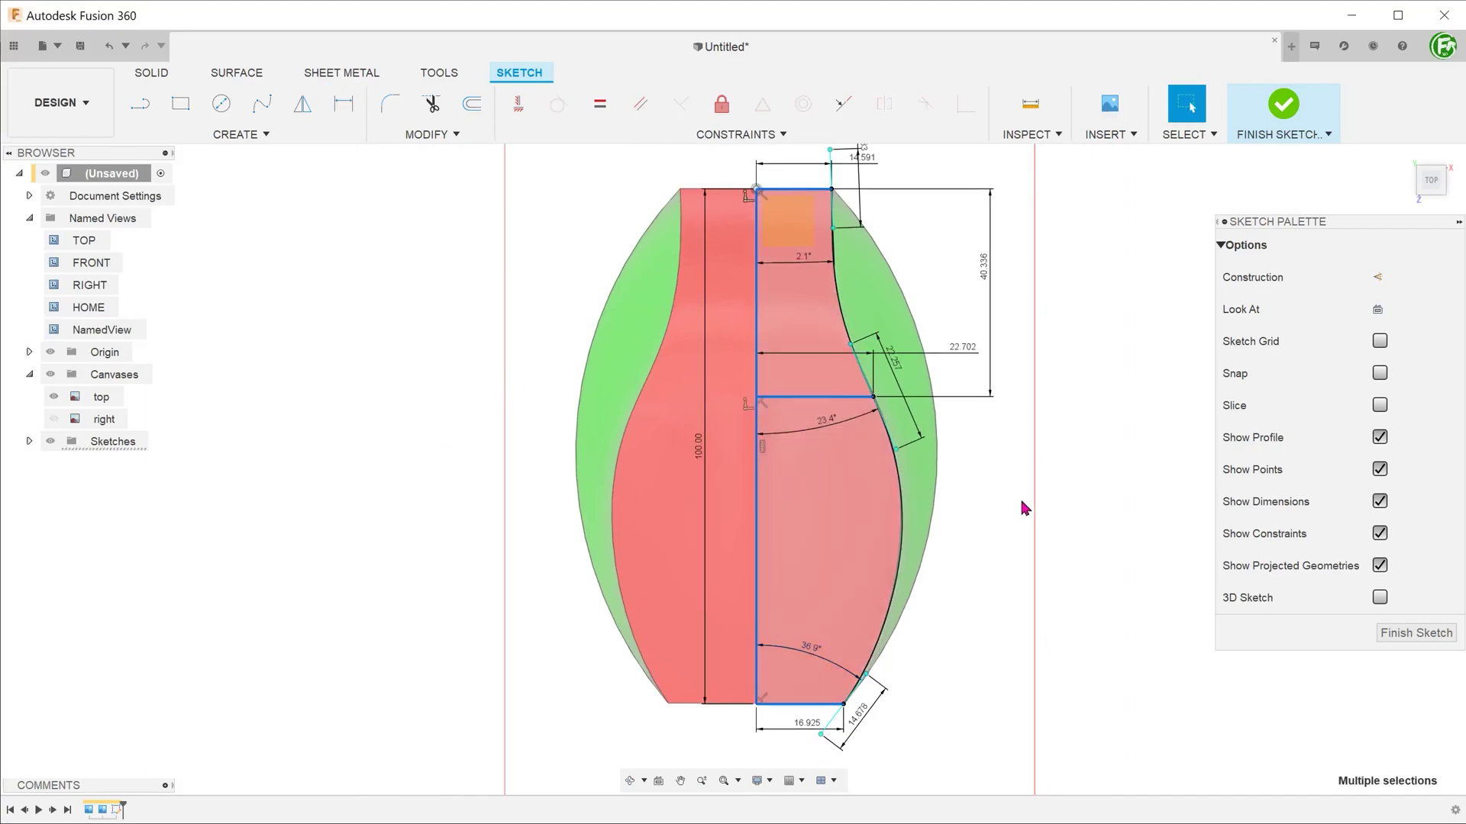
pyautogui.click(1377, 279)
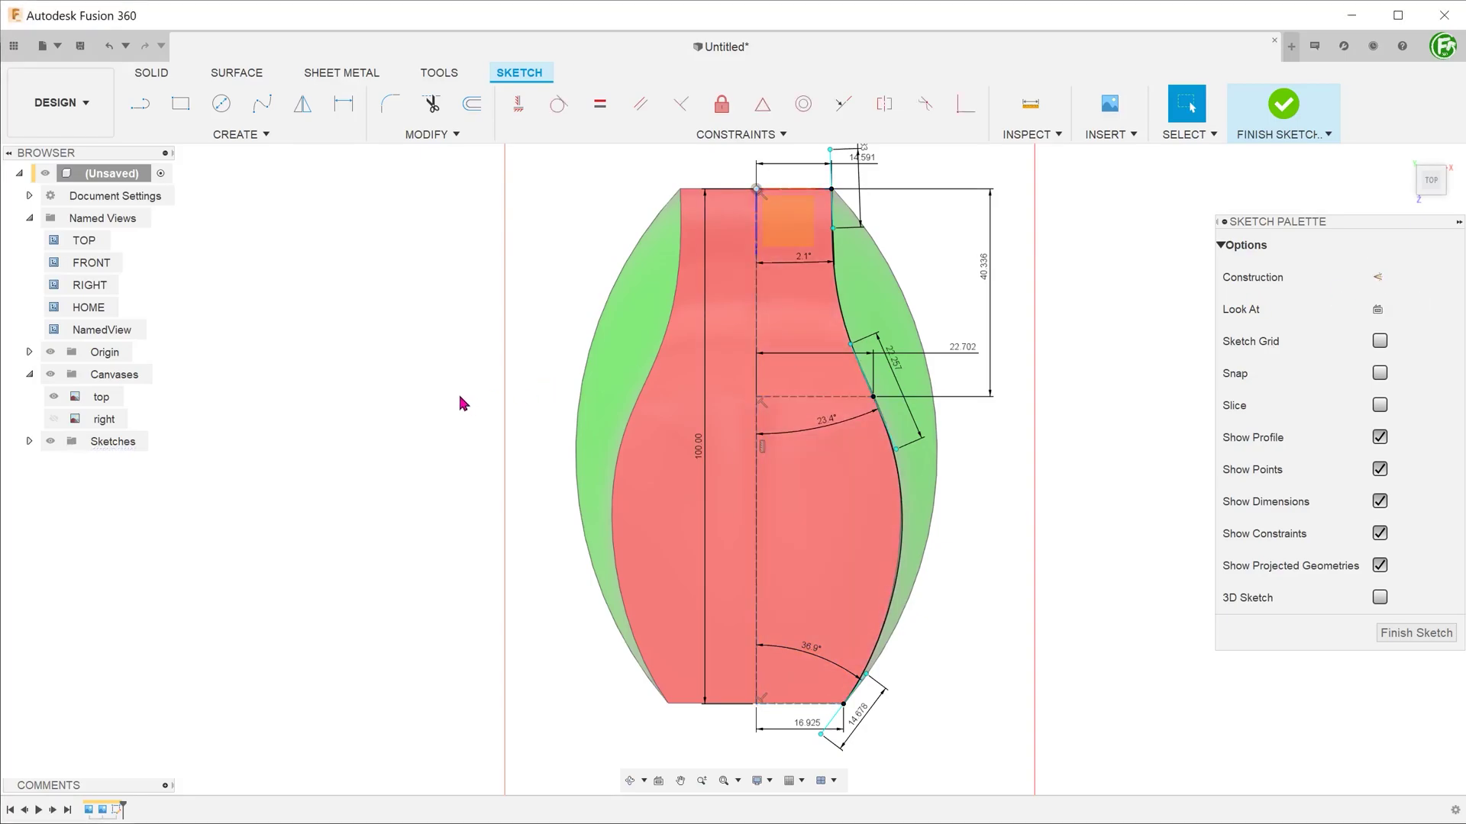
# Finish the sketch, hide the top canvas and show the right canvas in home view.
pyautogui.click(1280, 105)
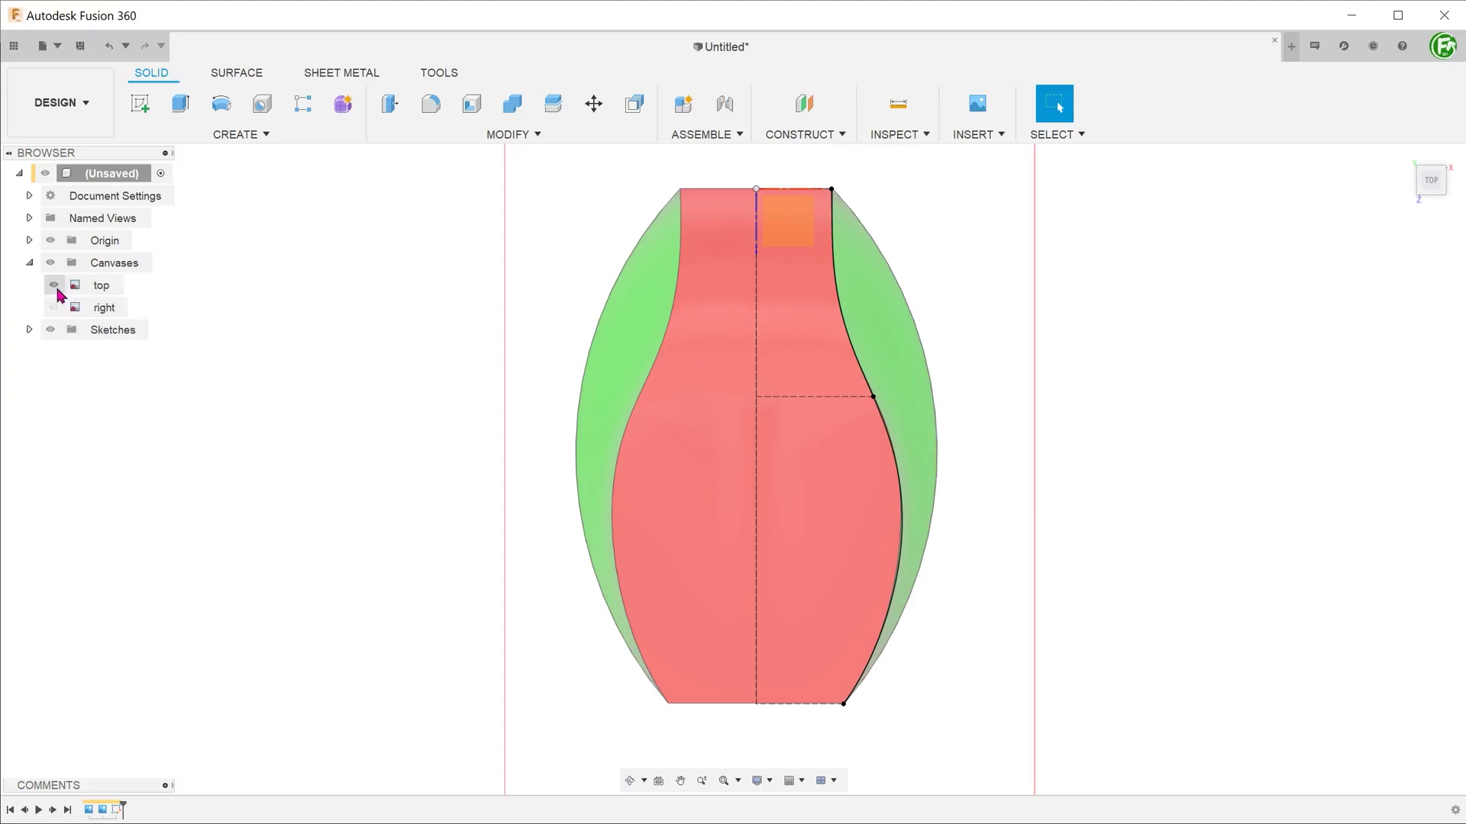
pyautogui.click(52, 285)
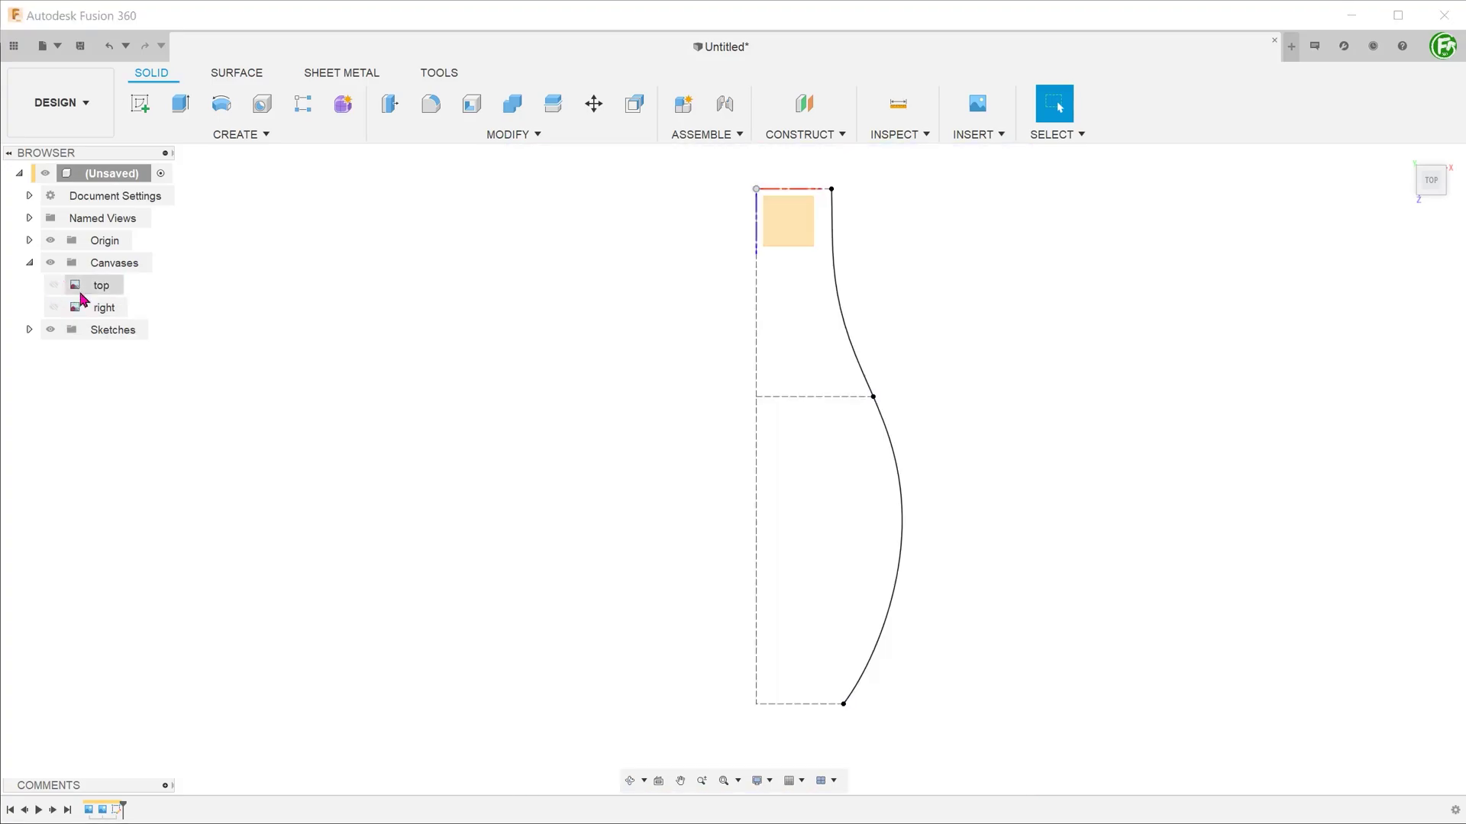
pyautogui.click(1413, 166)
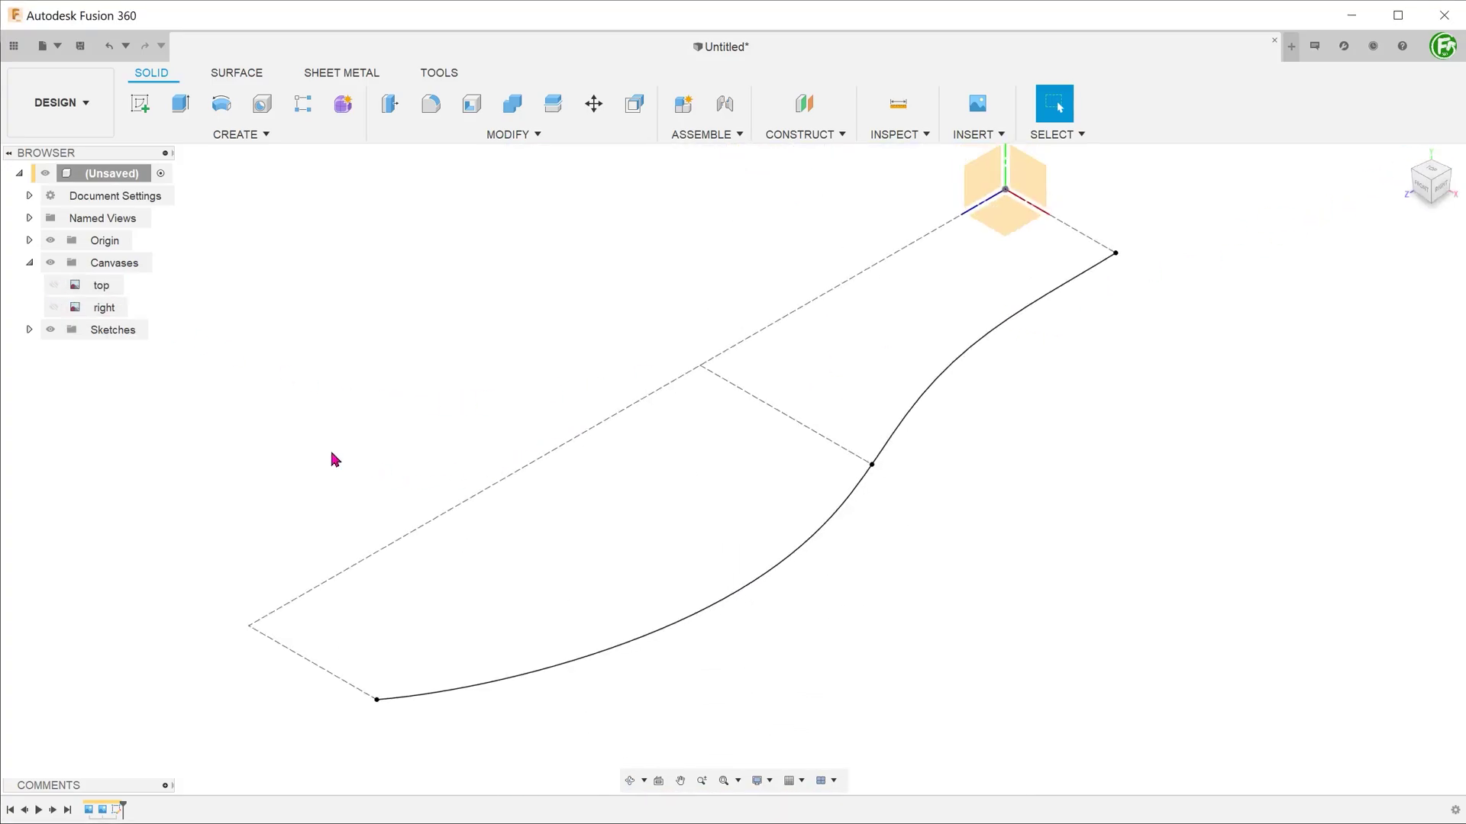
pyautogui.click(54, 307)
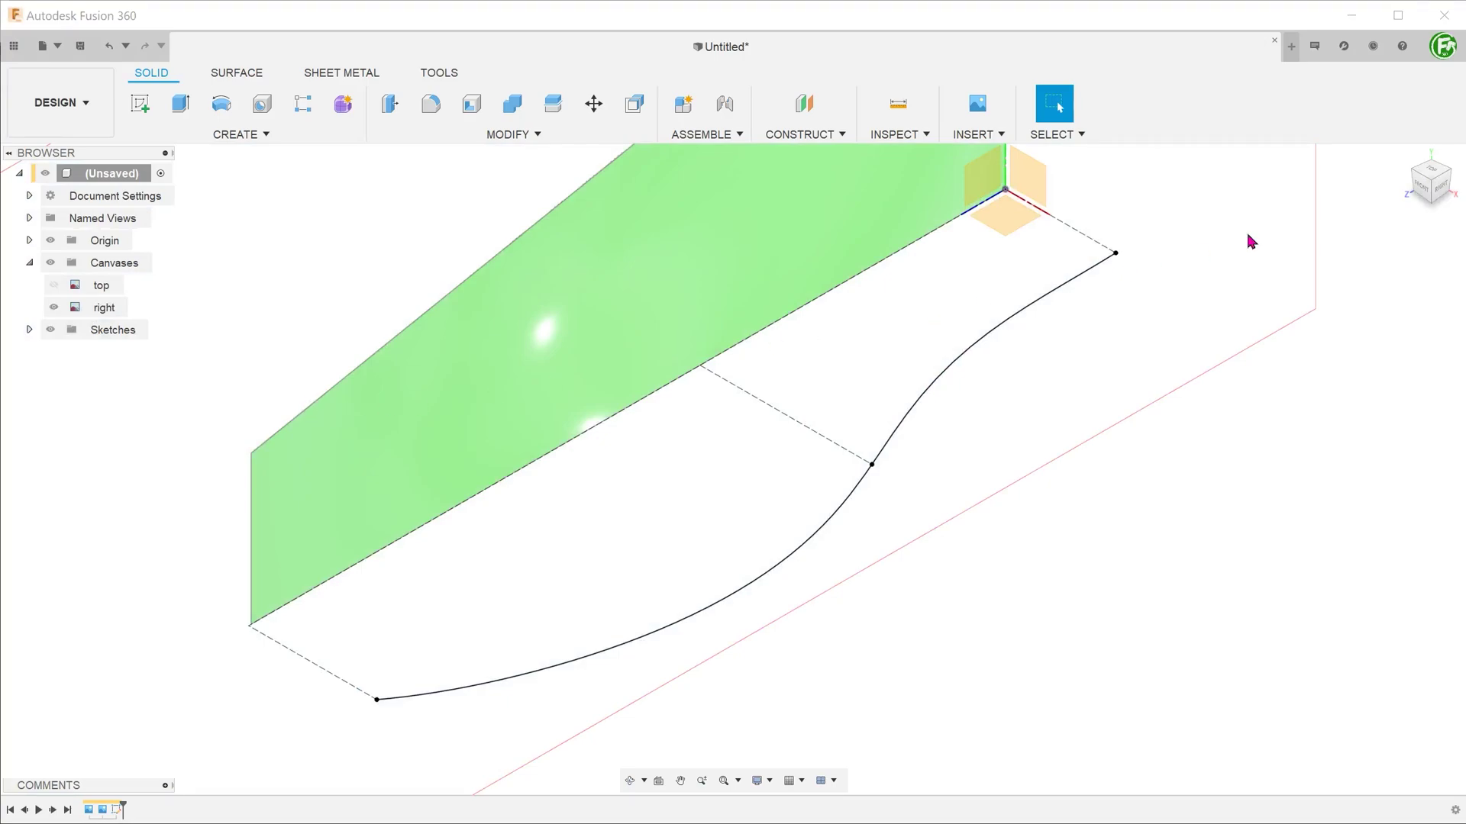
pyautogui.click(1403, 163)
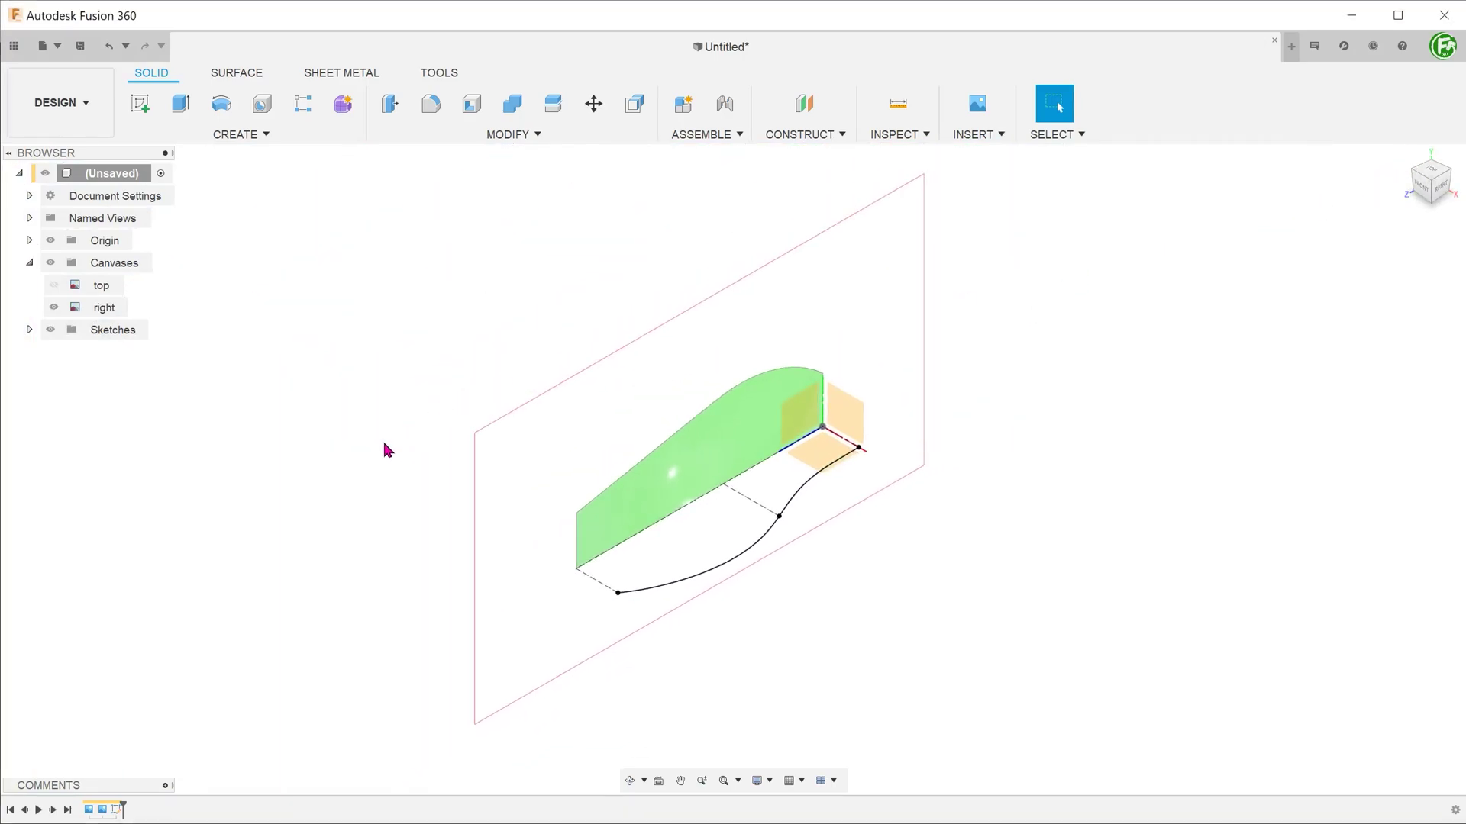
# On a new YZ-plane sketch, trace the canvas top with a sloped line and tangent arc.
pyautogui.rightClick(799, 418)
pyautogui.click(781, 503)
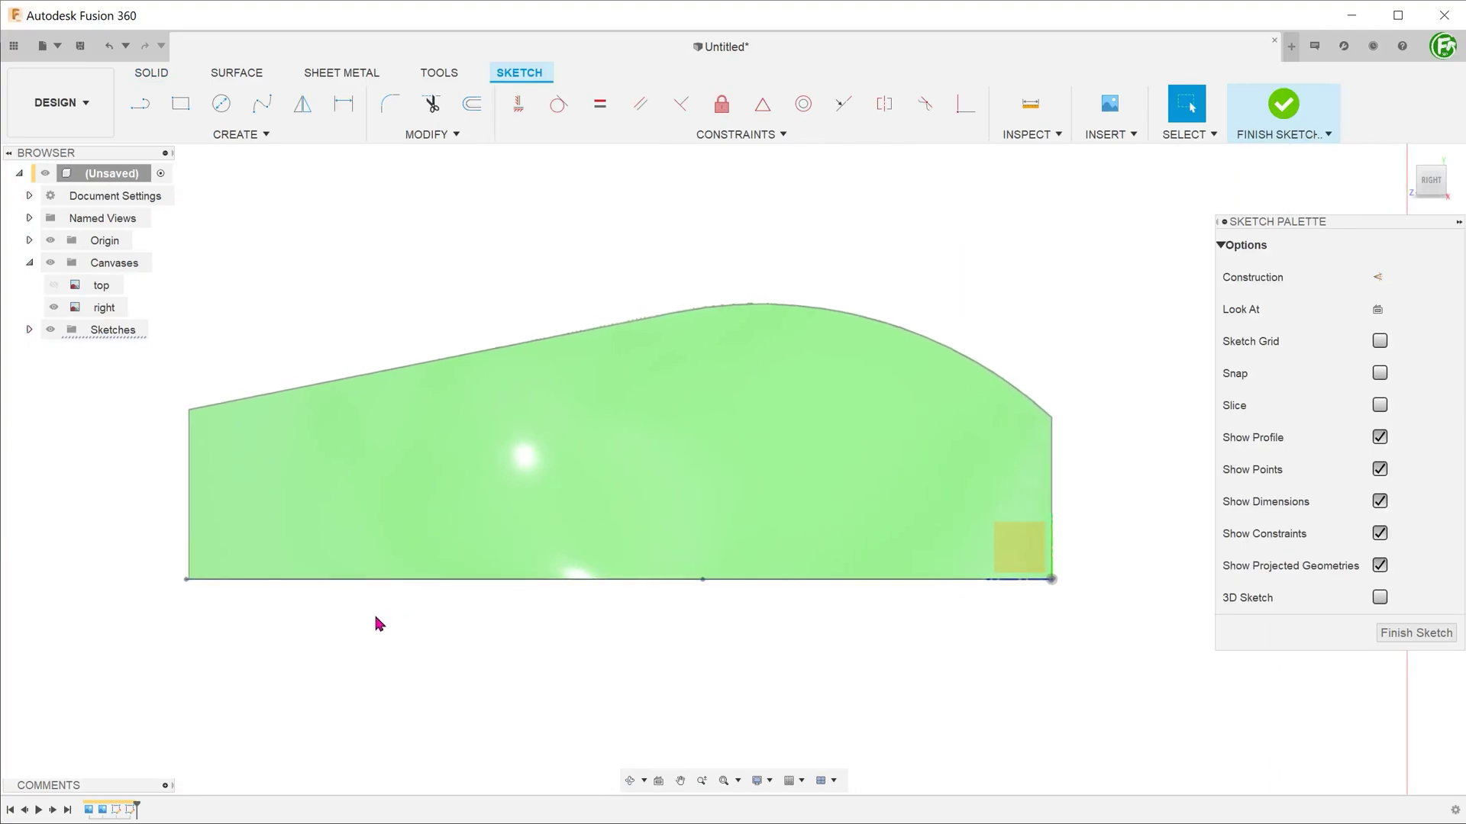
pyautogui.press('l')
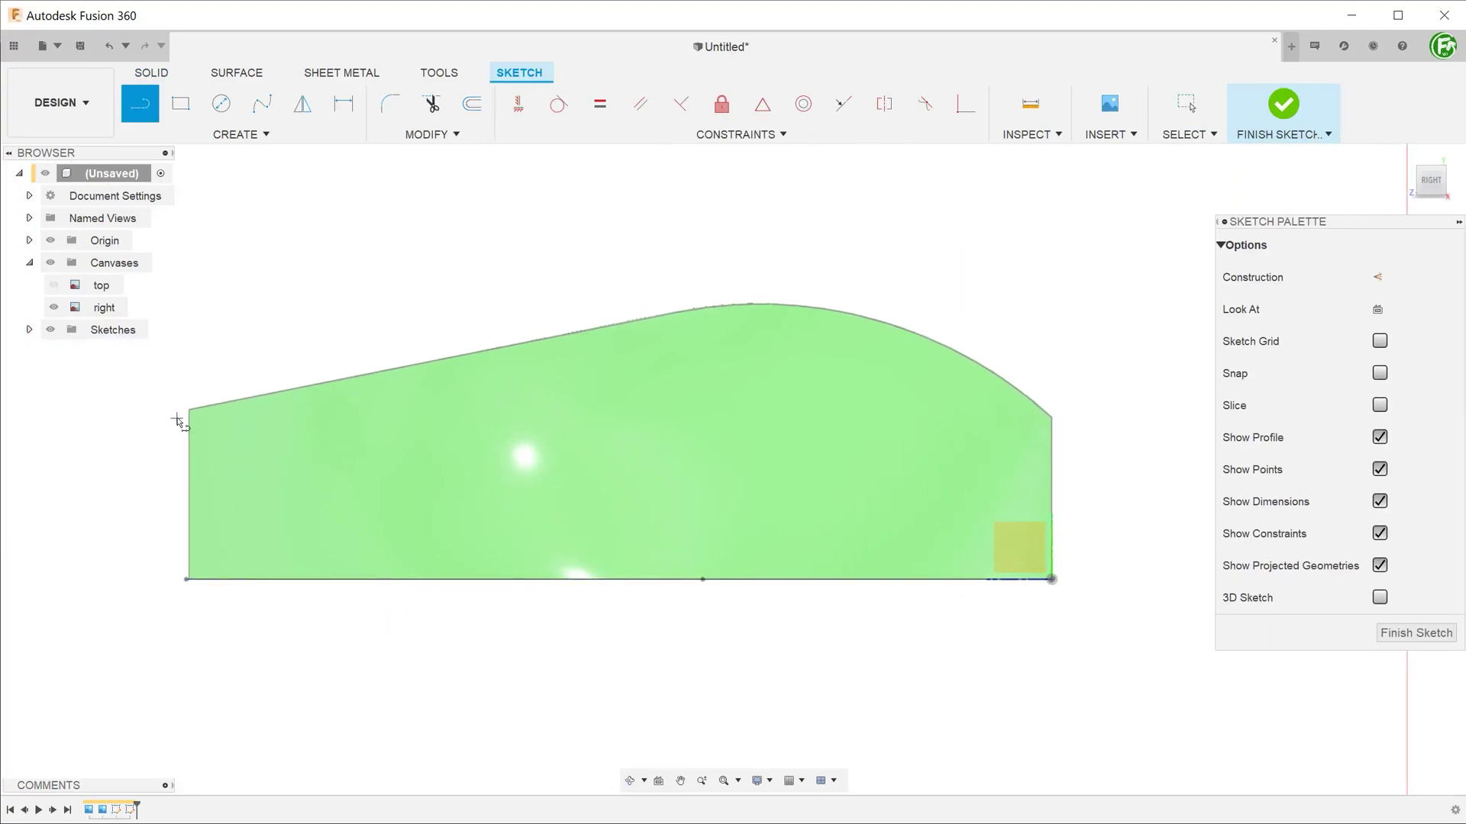
pyautogui.click(189, 412)
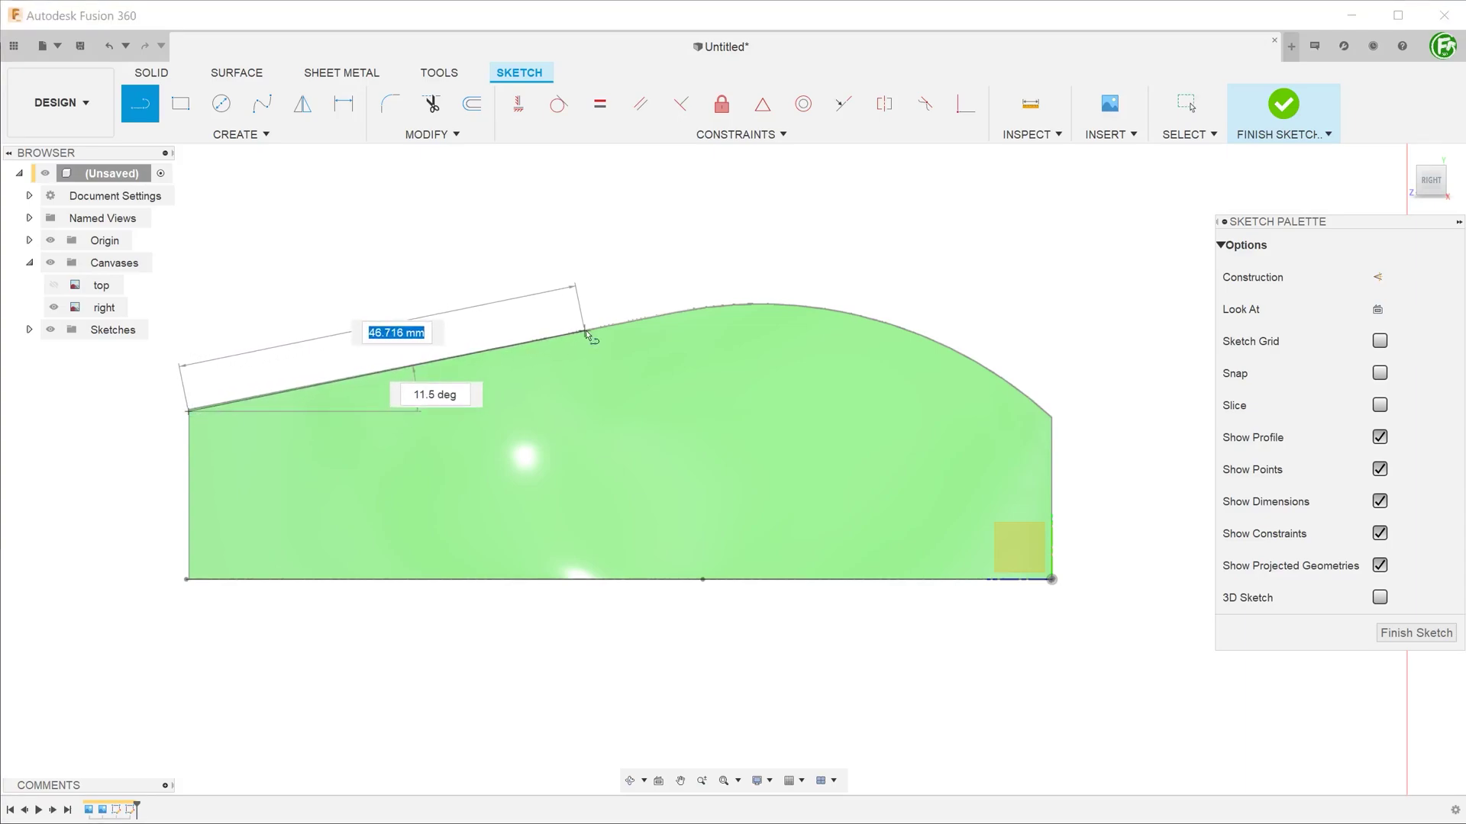
pyautogui.click(649, 321)
pyautogui.moveTo(659, 319)
pyautogui.mouseDown()
pyautogui.moveTo(822, 318)
pyautogui.moveTo(1054, 423)
pyautogui.mouseUp()
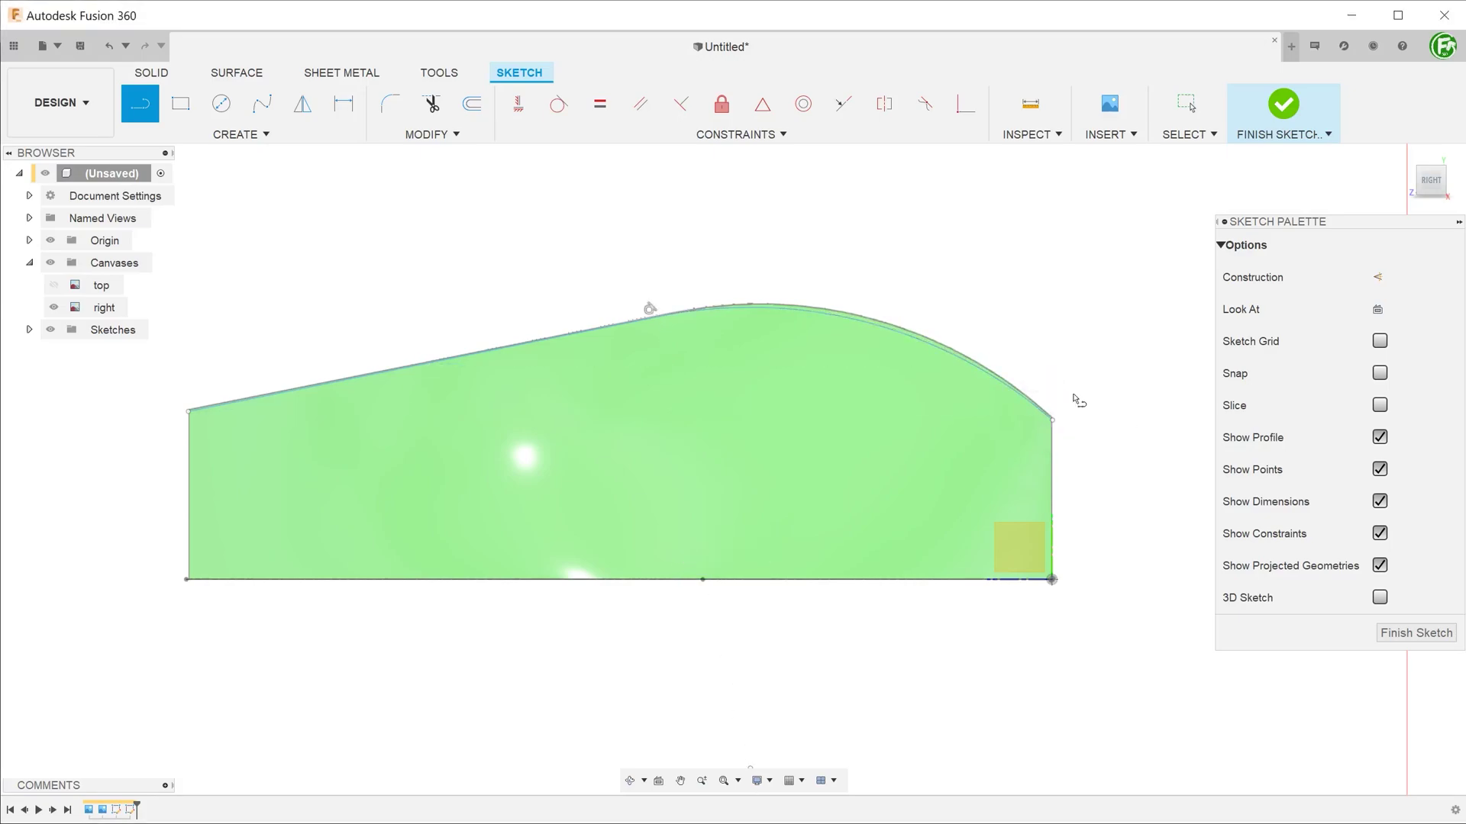
pyautogui.press('Escape')
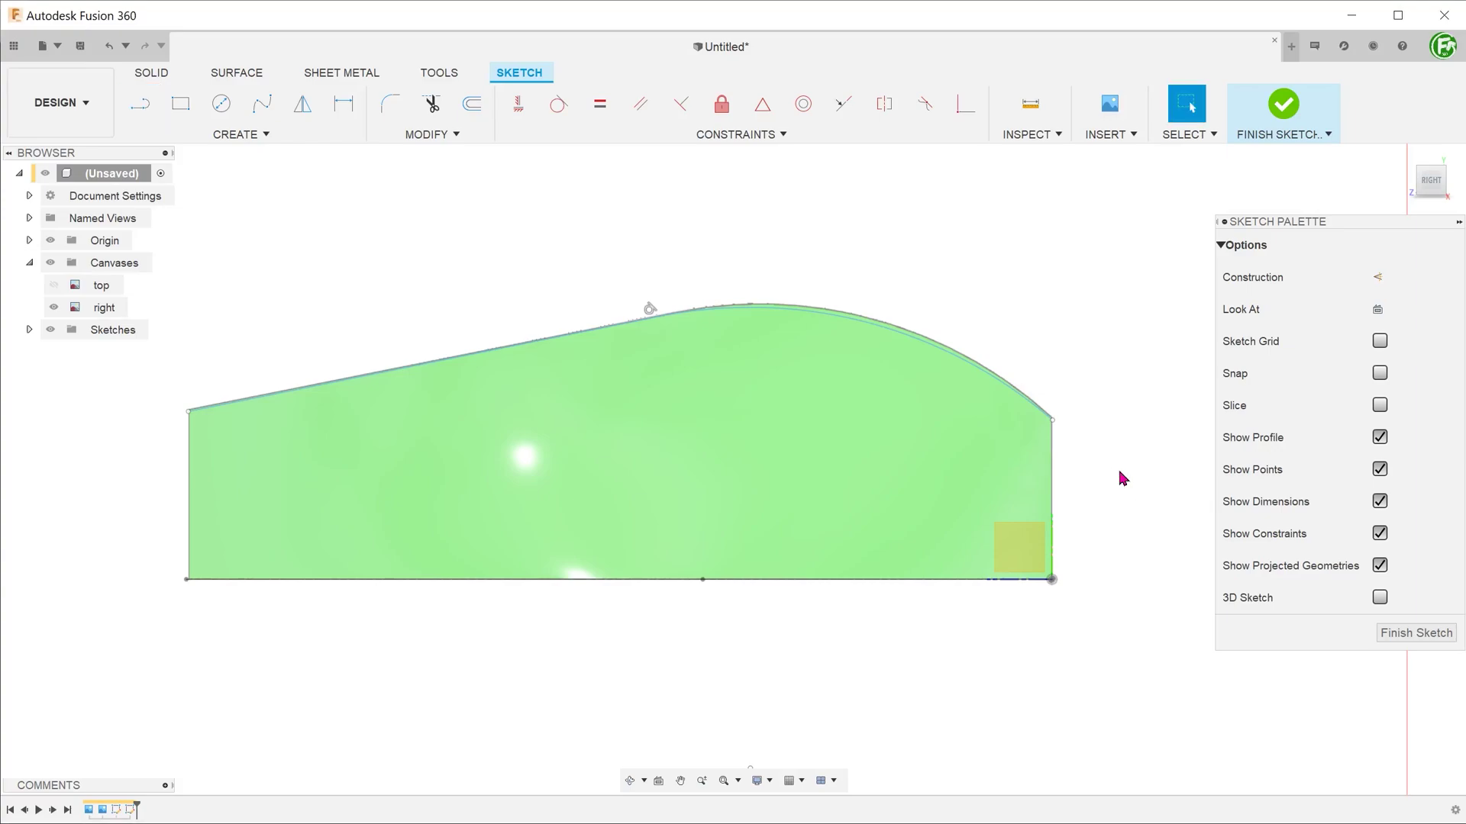
# Align the right endpoints vertically and dimension the edge heights 18.431 and 19.605.
pyautogui.click(517, 104)
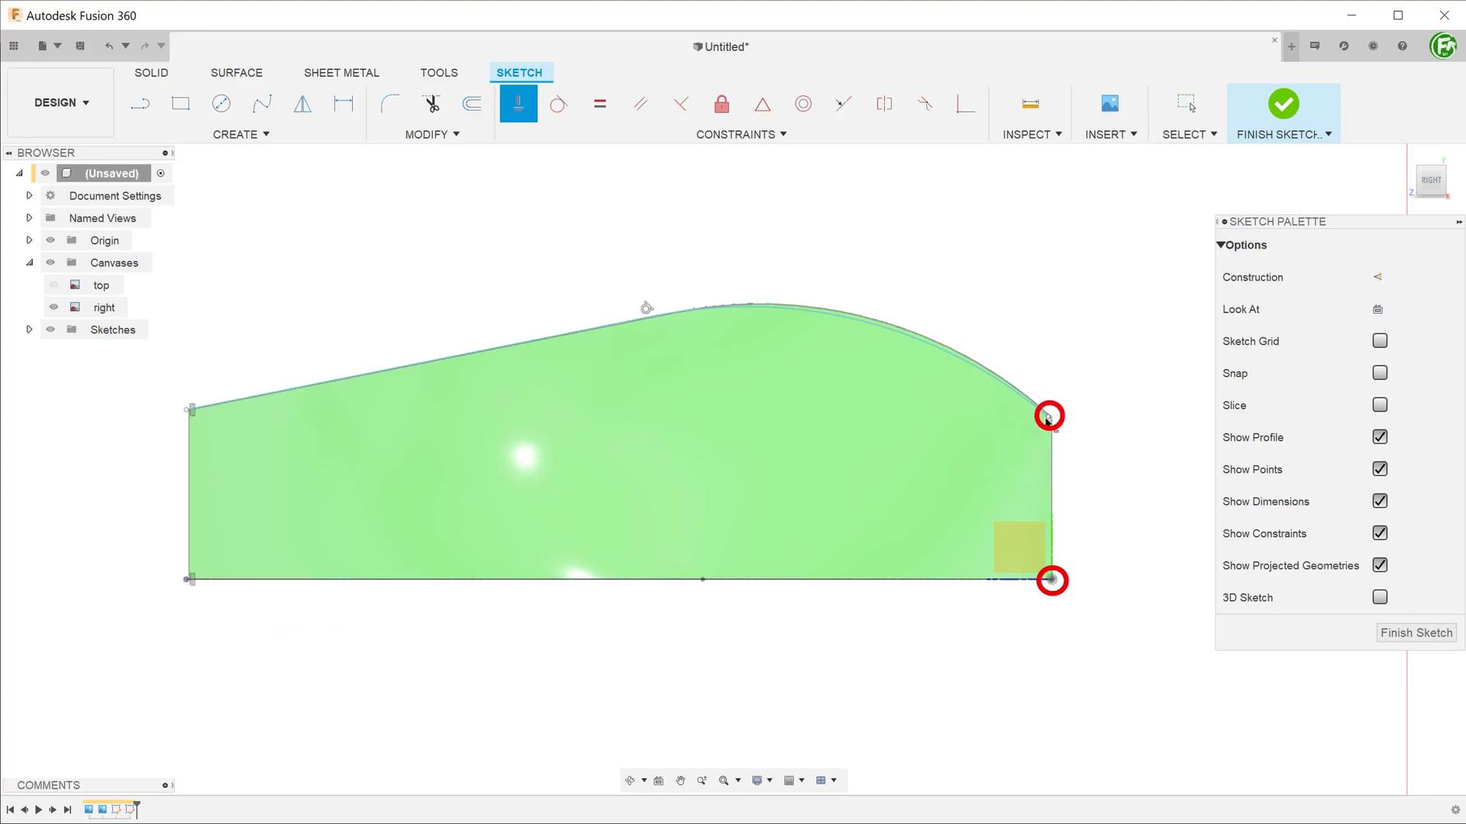
pyautogui.click(1052, 582)
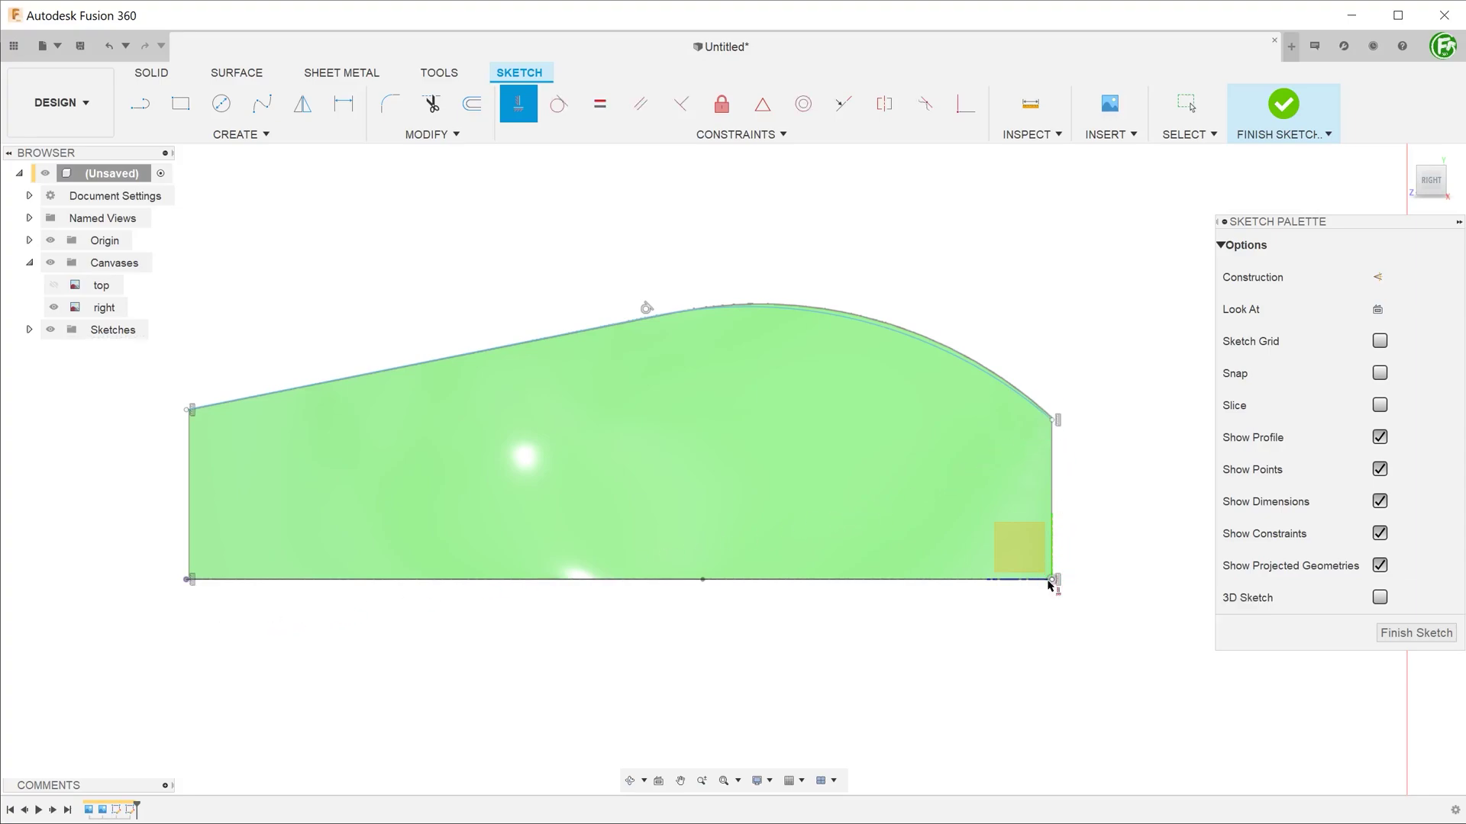
pyautogui.press('d')
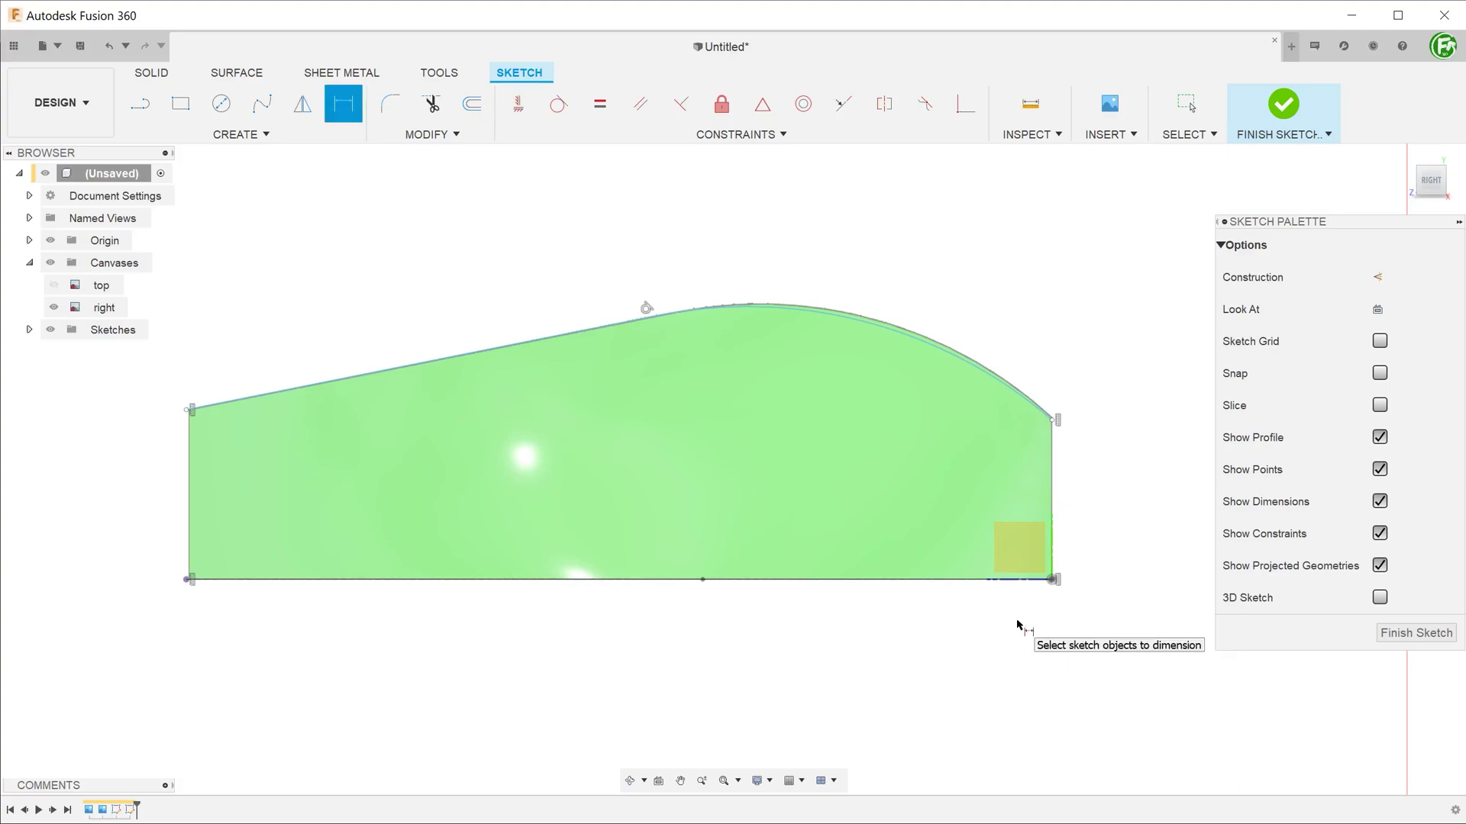
pyautogui.click(1052, 578)
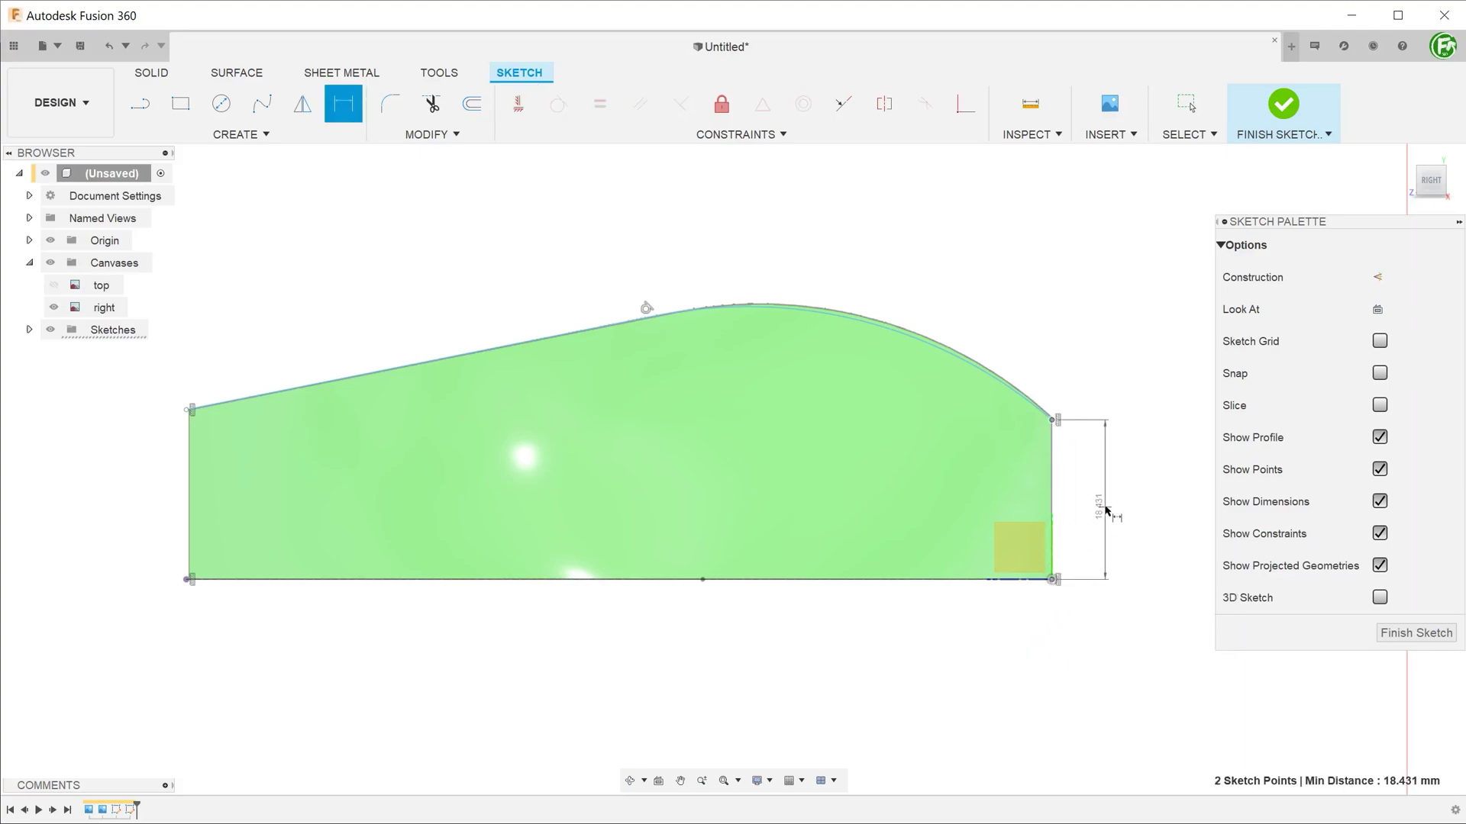
pyautogui.click(1106, 504)
pyautogui.press('Return')
pyautogui.click(187, 579)
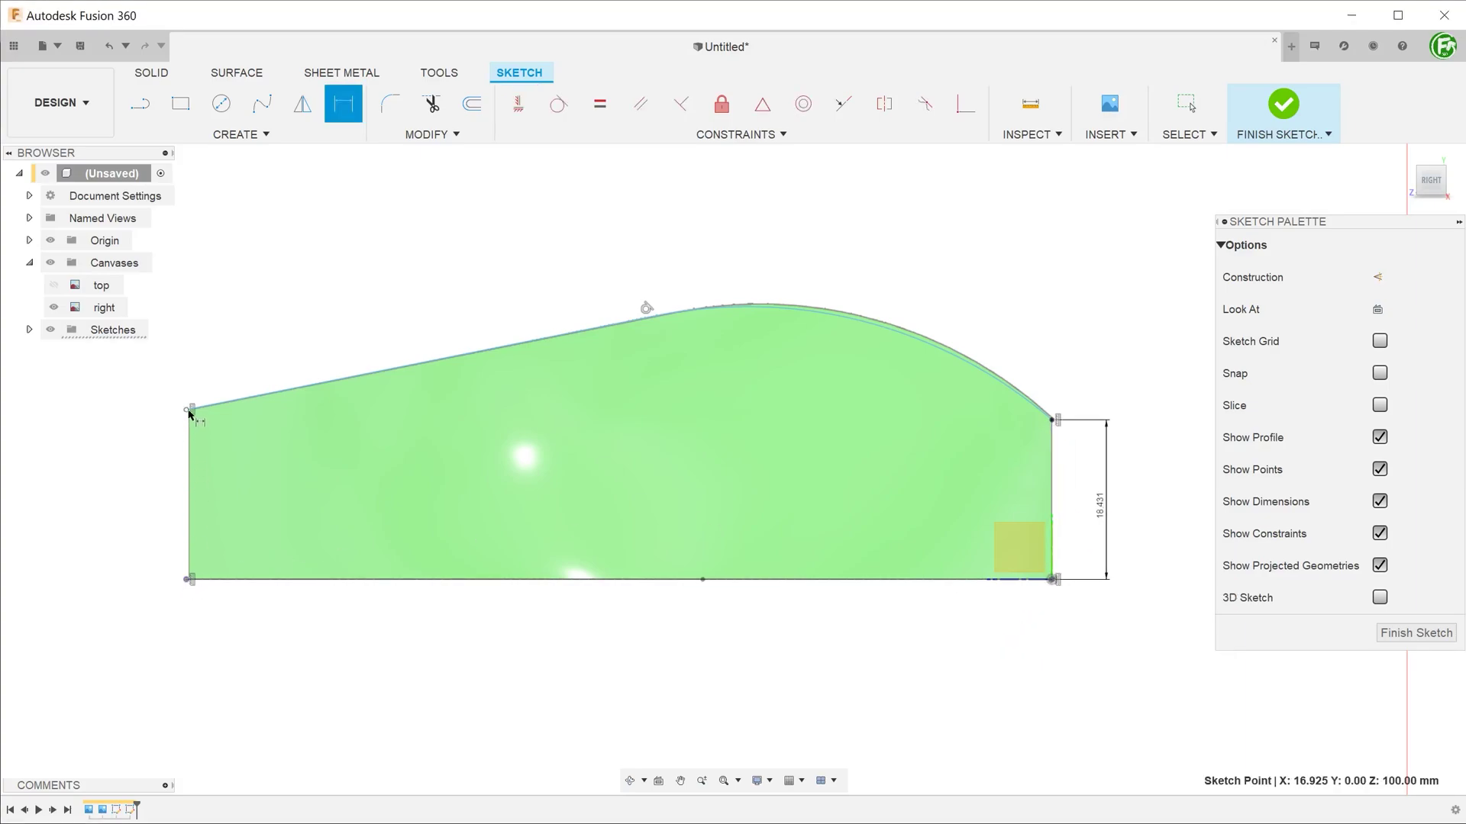
pyautogui.click(189, 410)
pyautogui.click(139, 492)
pyautogui.press('Return')
pyautogui.press('Escape')
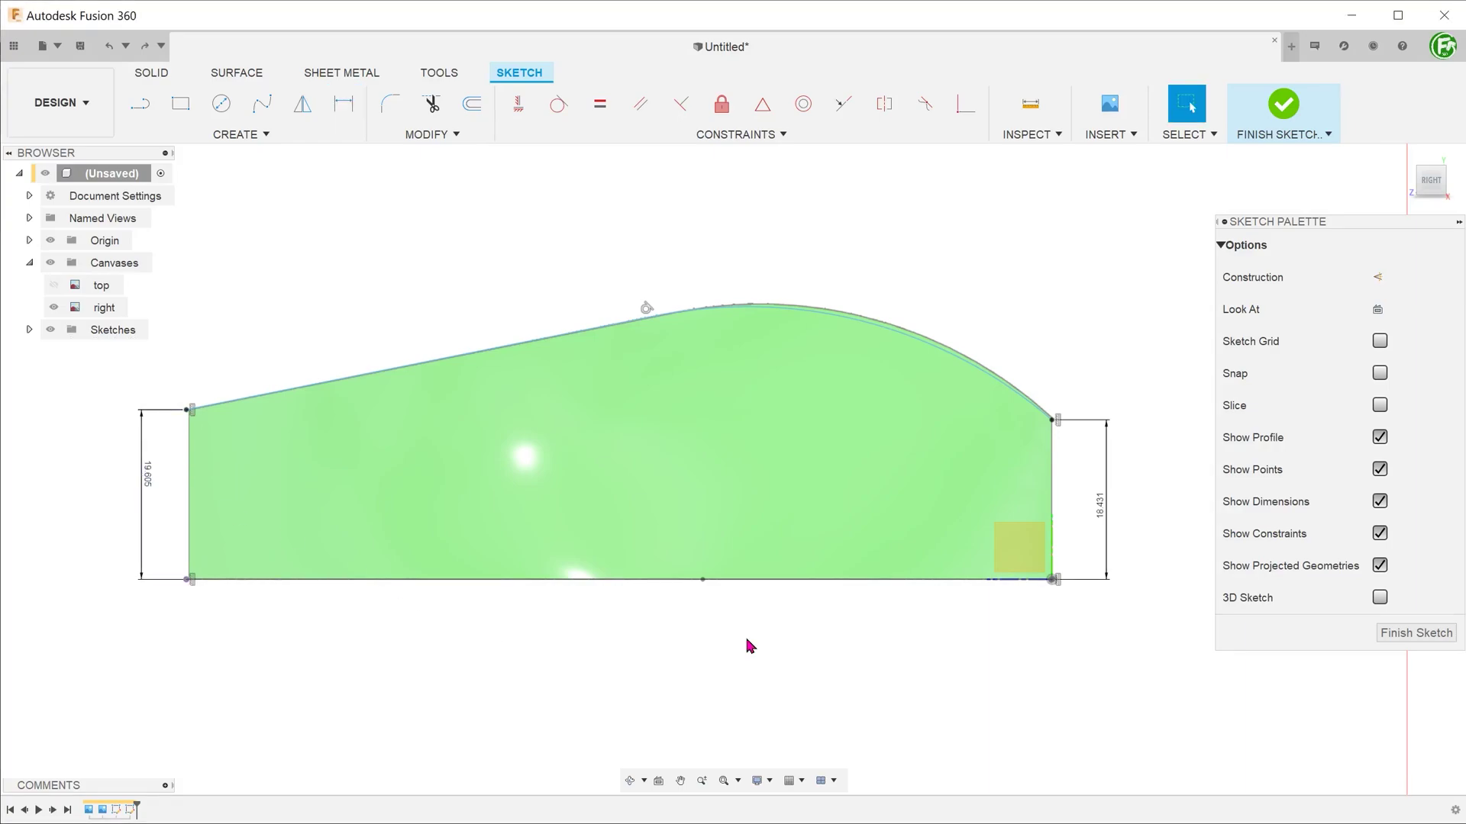
# Dimension the line-arc junction at 43.924 and 30.851, then finish the sketch.
pyautogui.click(652, 314)
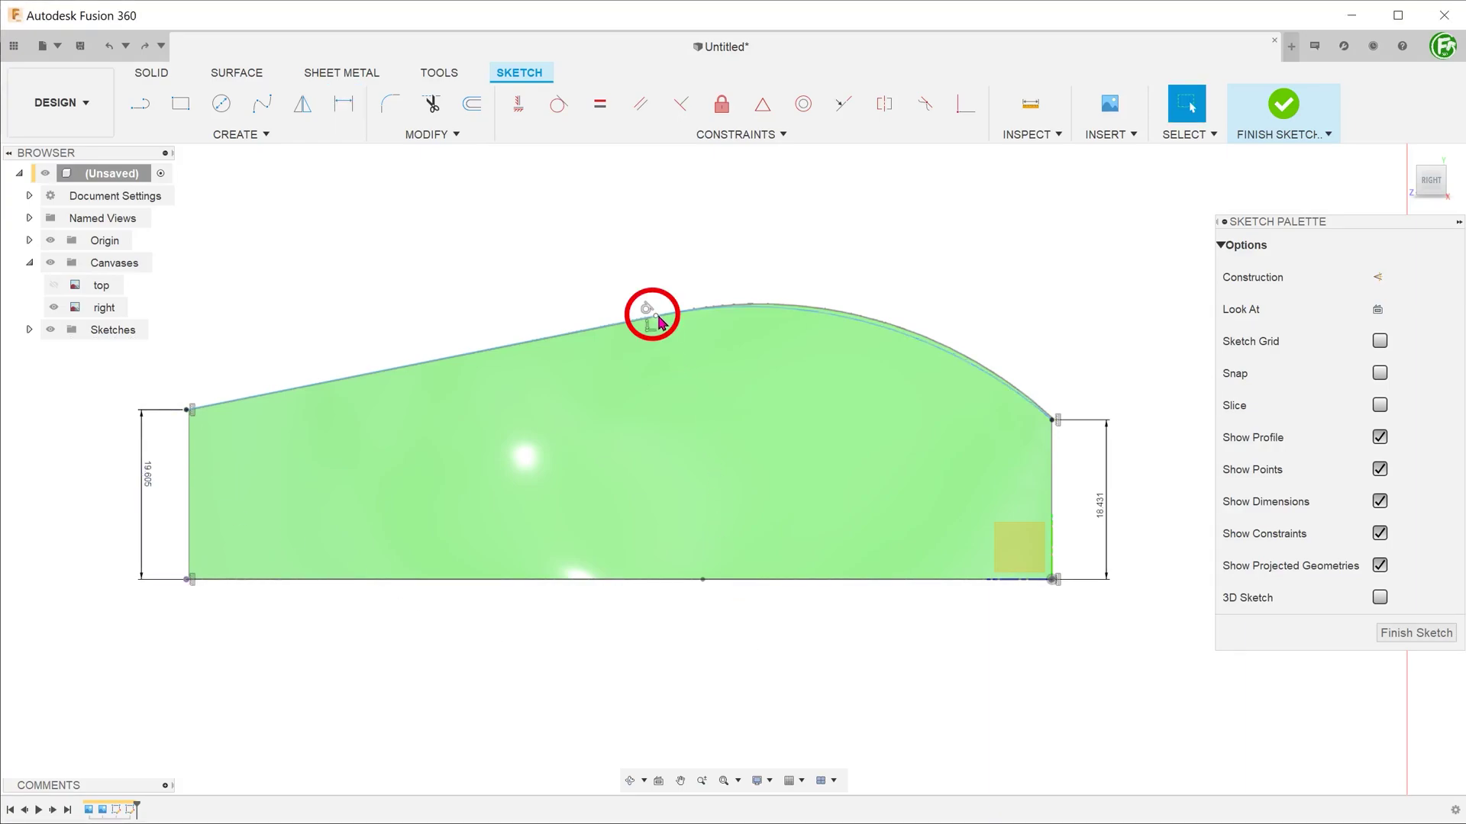
pyautogui.moveTo(654, 316); pyautogui.dragTo(675, 320)
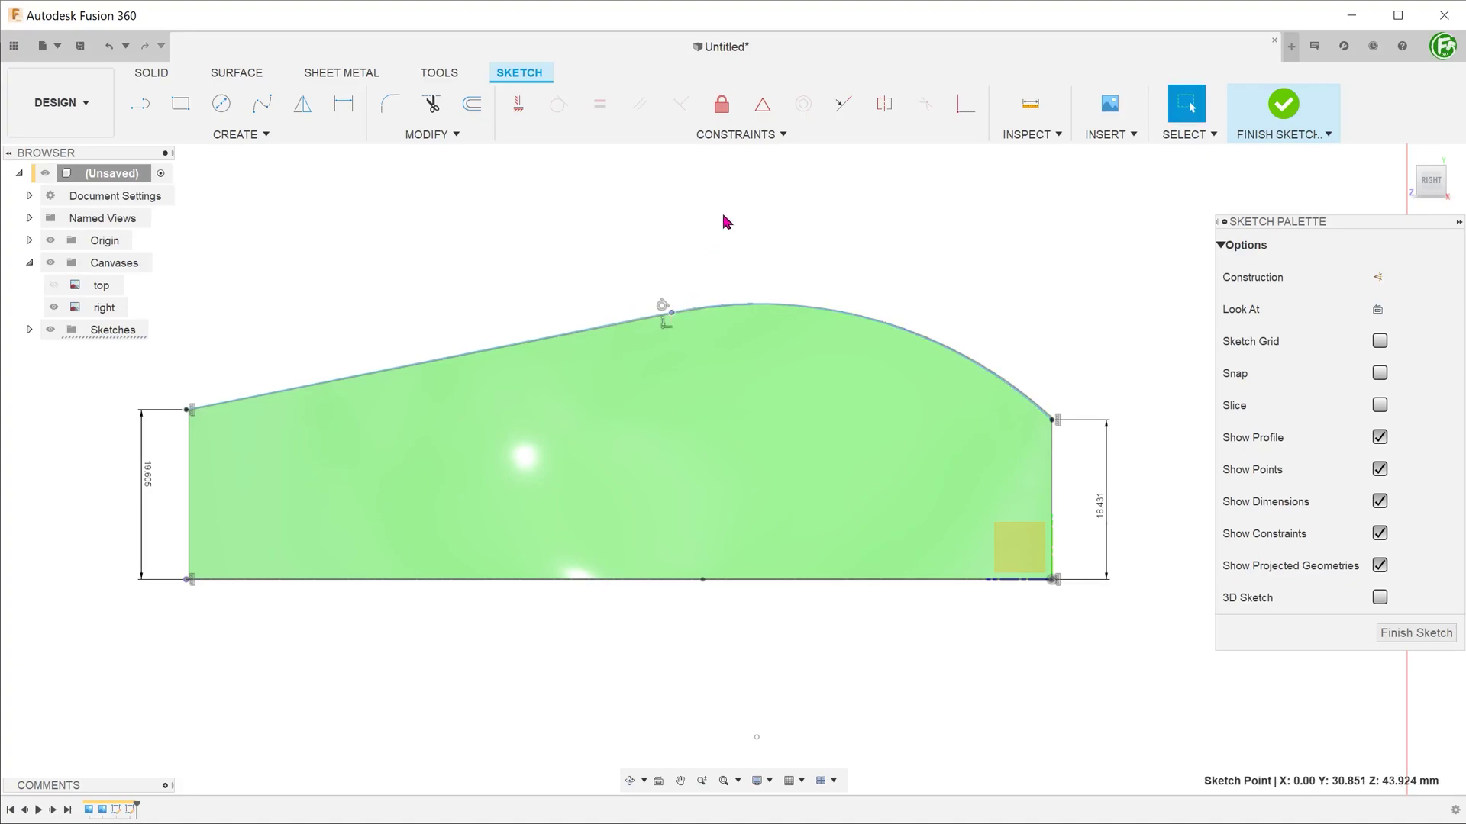
pyautogui.press('d')
pyautogui.click(678, 323)
pyautogui.click(1051, 421)
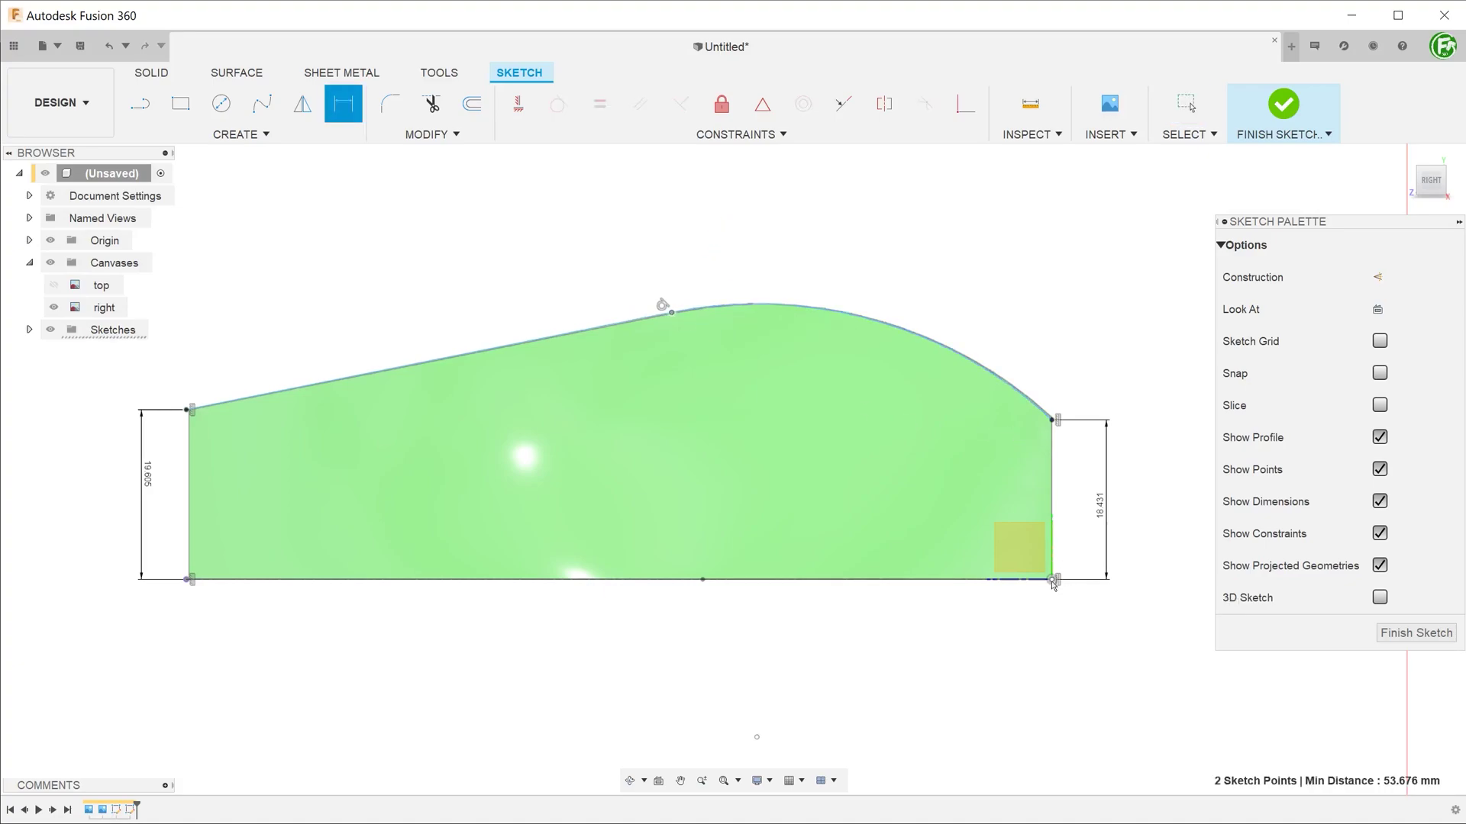
pyautogui.click(859, 252)
pyautogui.click(679, 323)
pyautogui.click(1053, 578)
pyautogui.click(1144, 453)
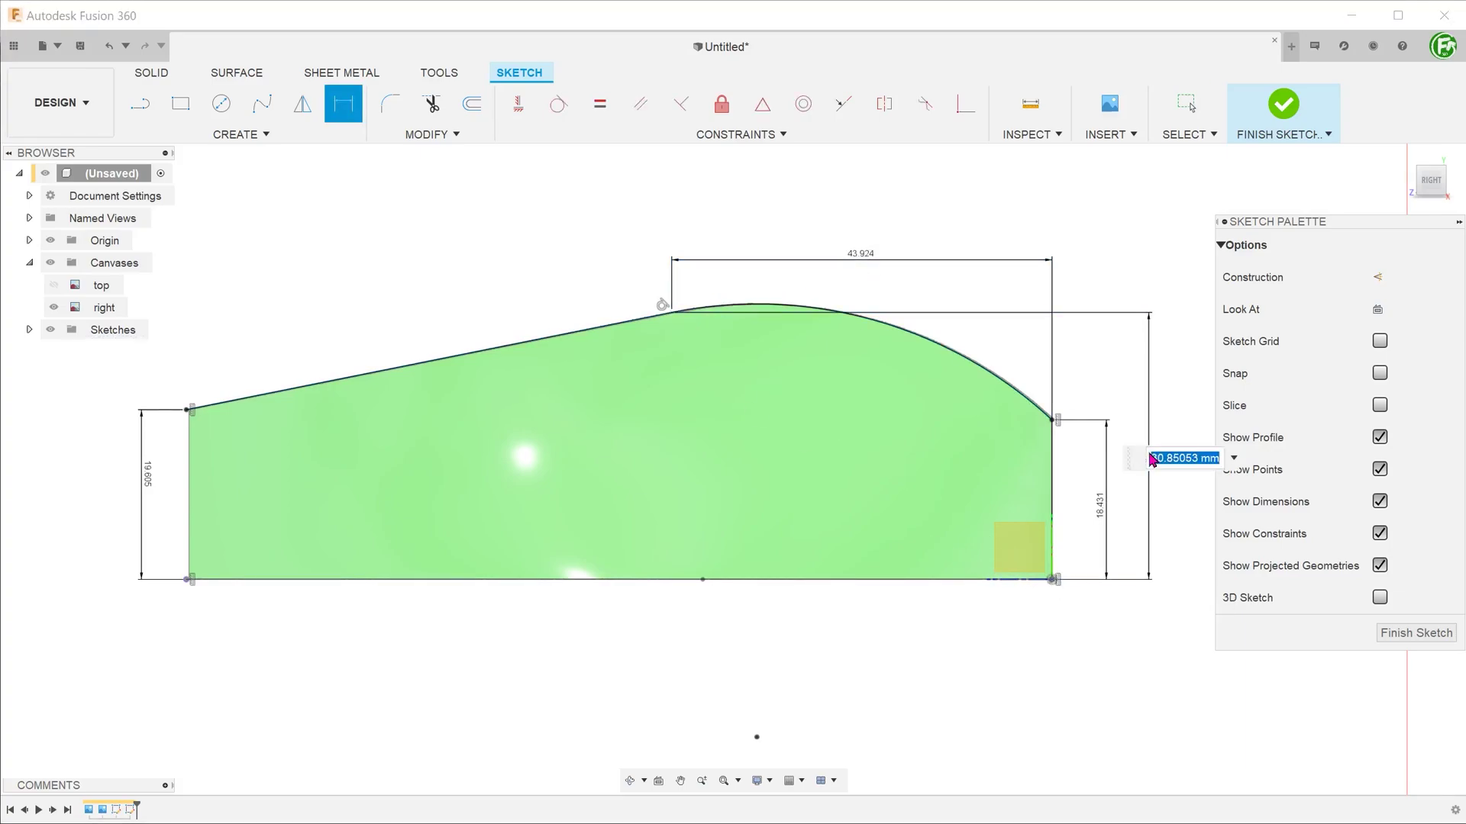
pyautogui.press('Return')
pyautogui.press('Escape')
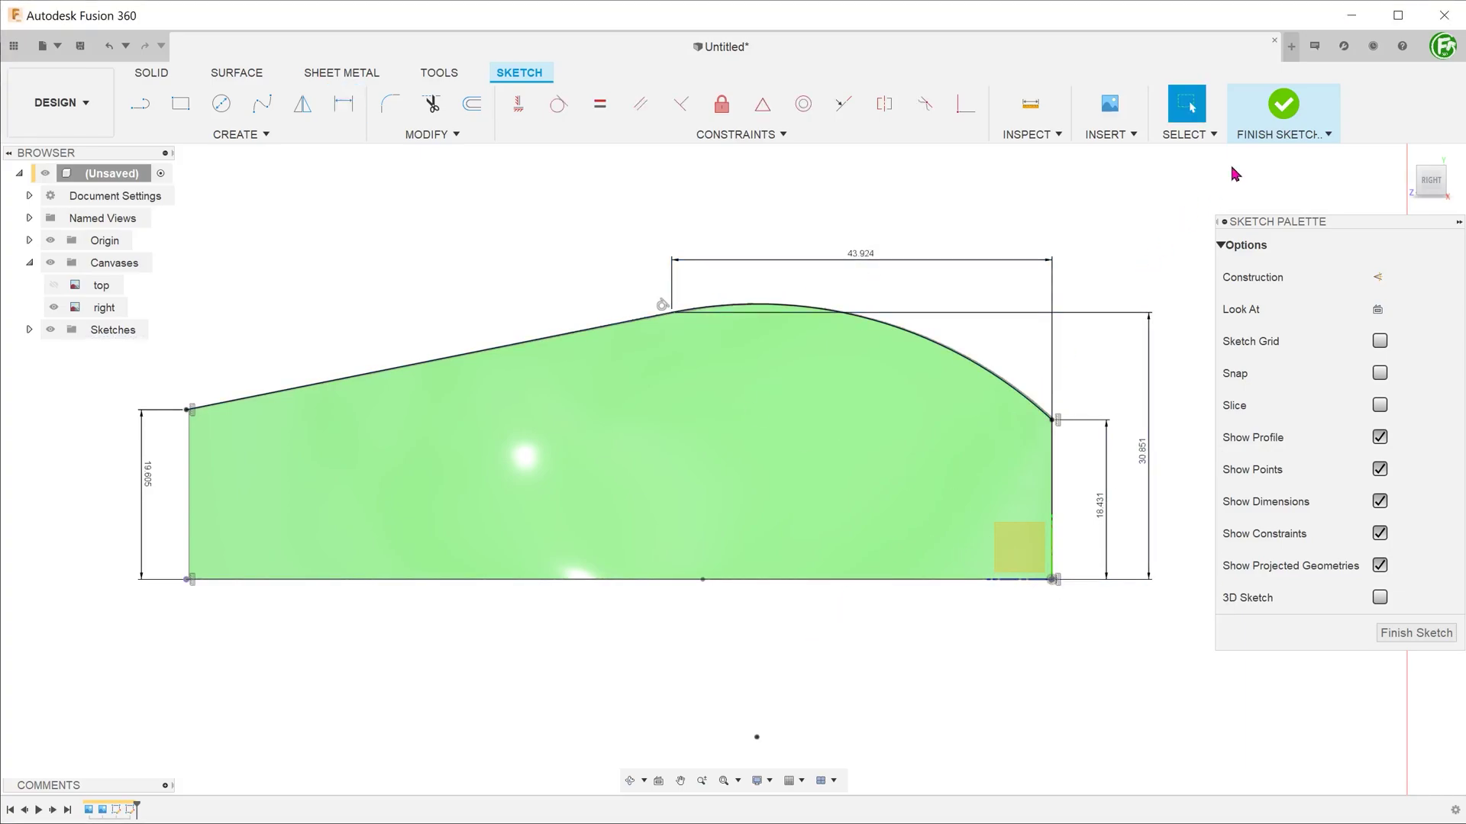
pyautogui.click(1283, 105)
# In home view, hide the right canvas and inspect the straight line and lower spline.
pyautogui.click(1411, 164)
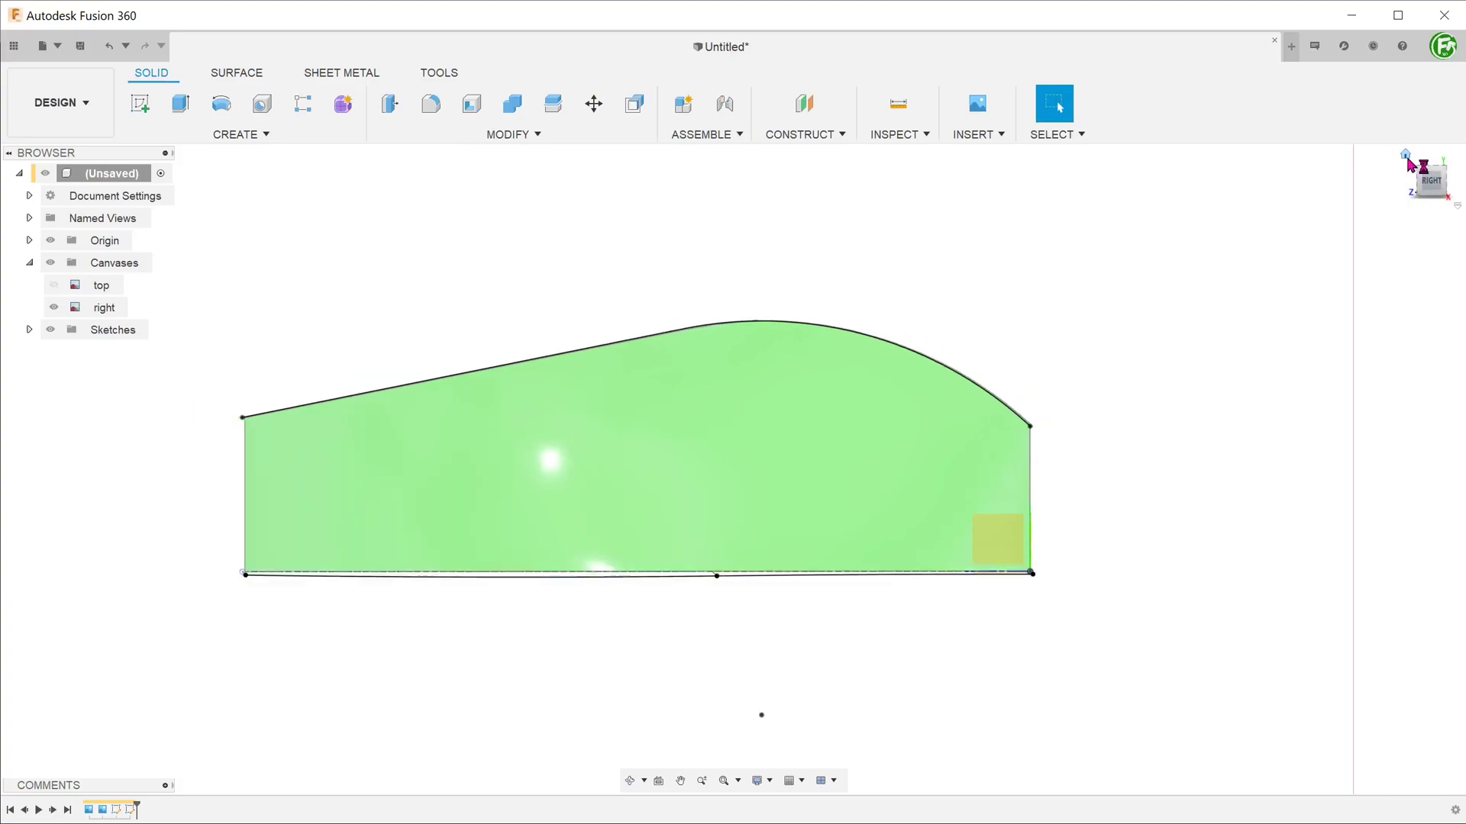
pyautogui.click(53, 308)
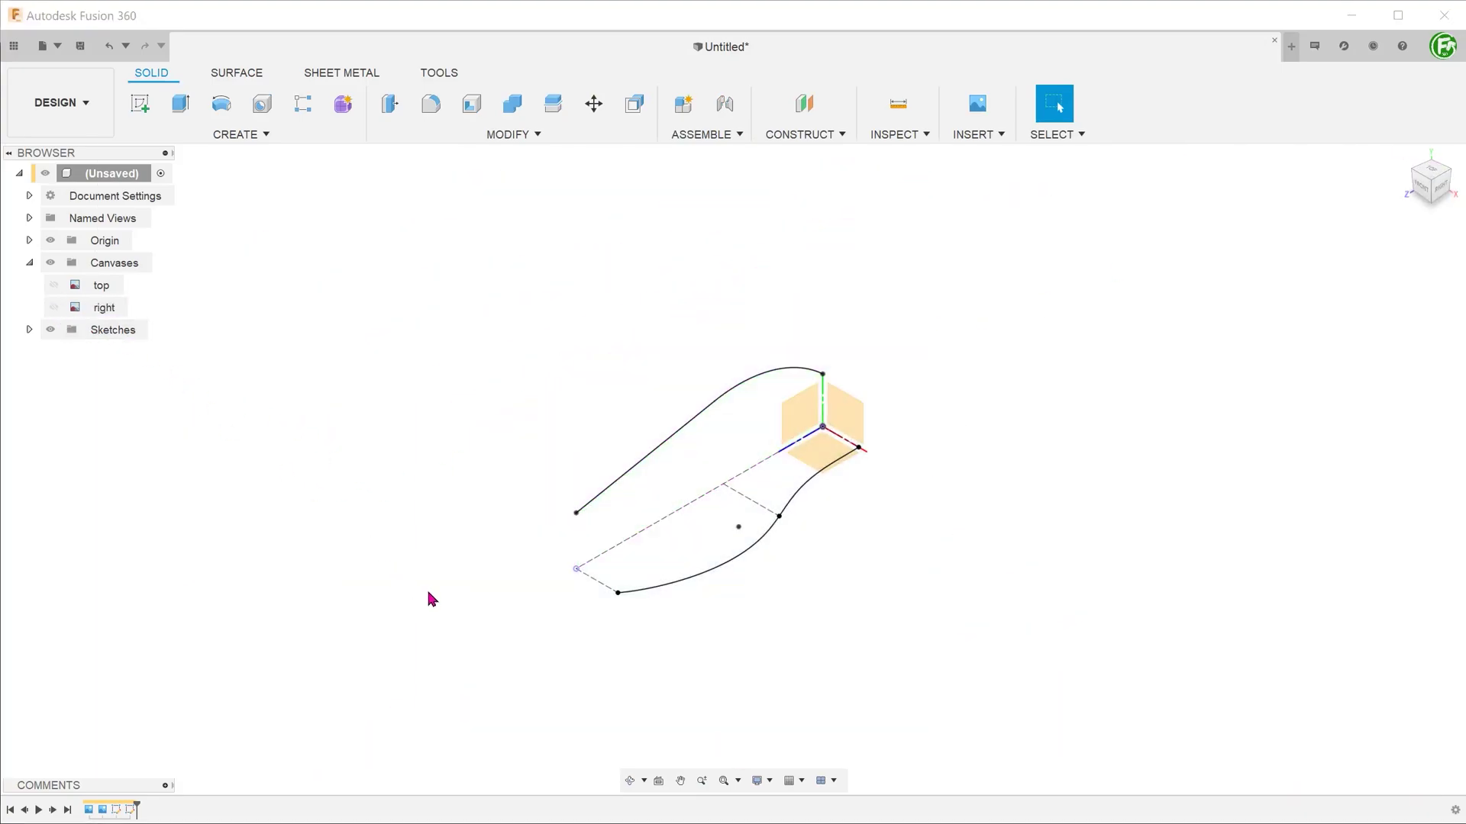
pyautogui.scroll(5, 368, 538)
pyautogui.scroll(4, 355, 534)
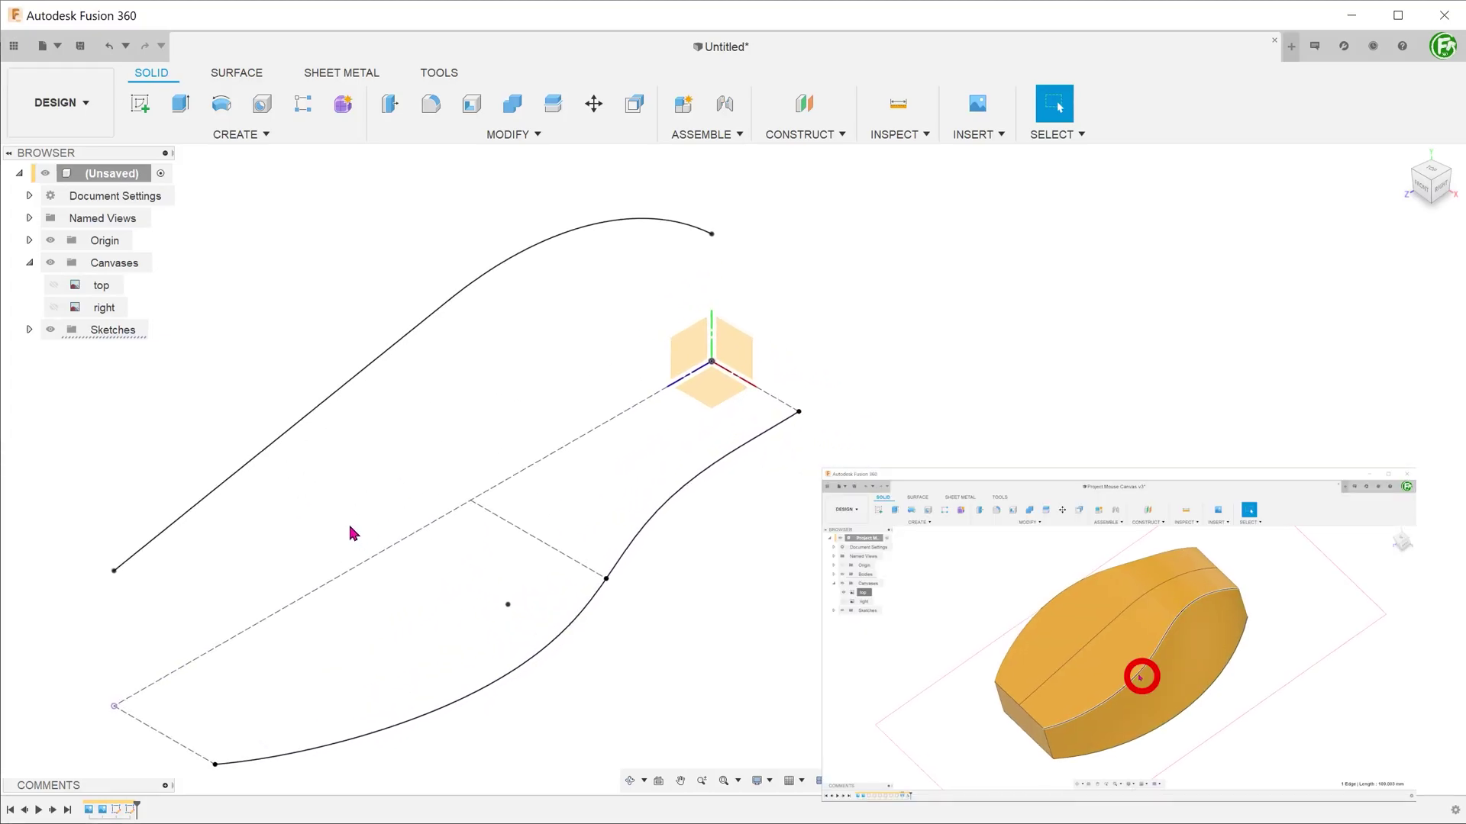
pyautogui.click(328, 400)
pyautogui.keyDown('ctrl'); pyautogui.click(614, 575); pyautogui.keyUp('ctrl')
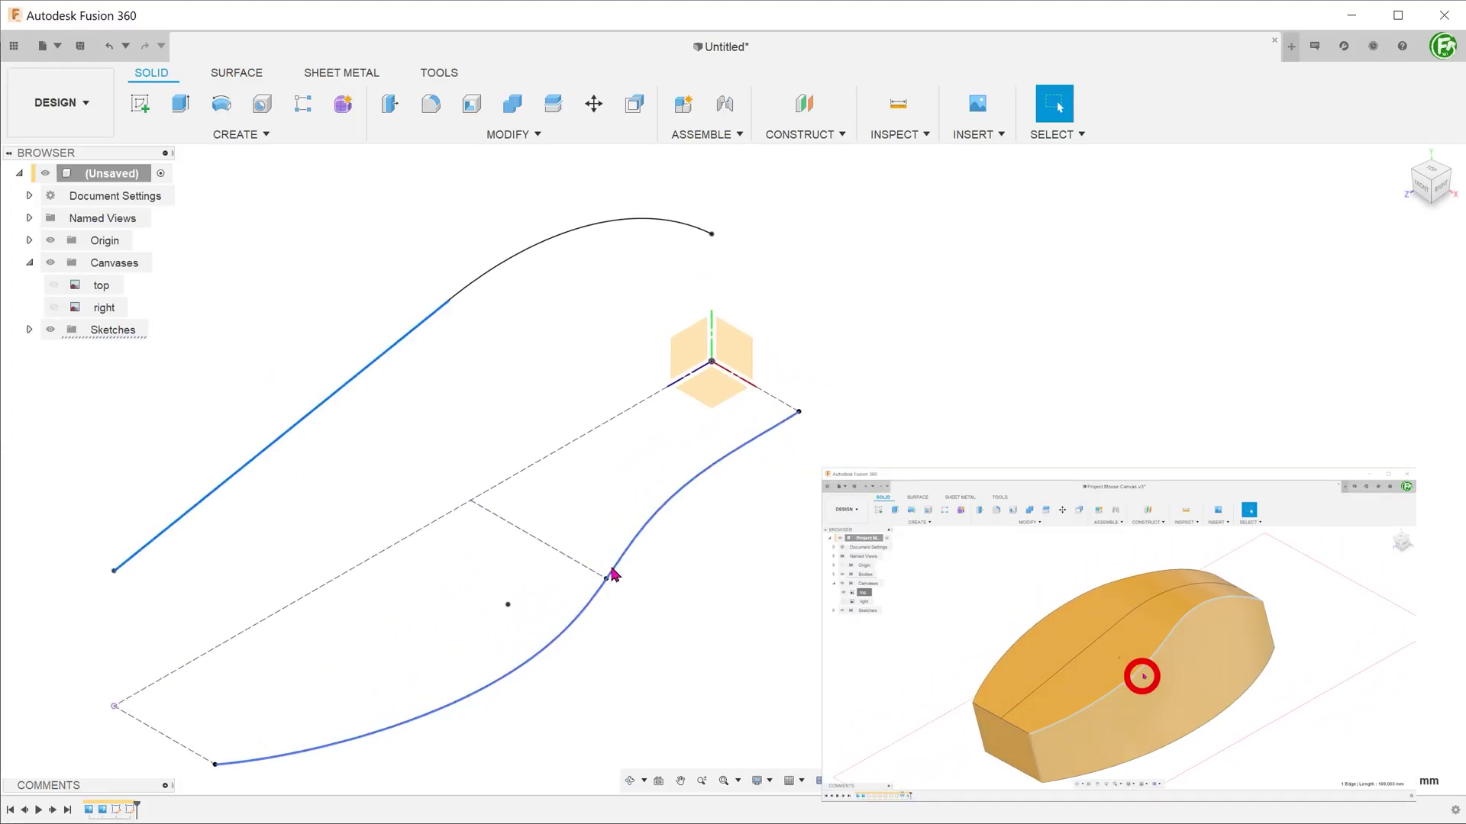
pyautogui.press('Escape')
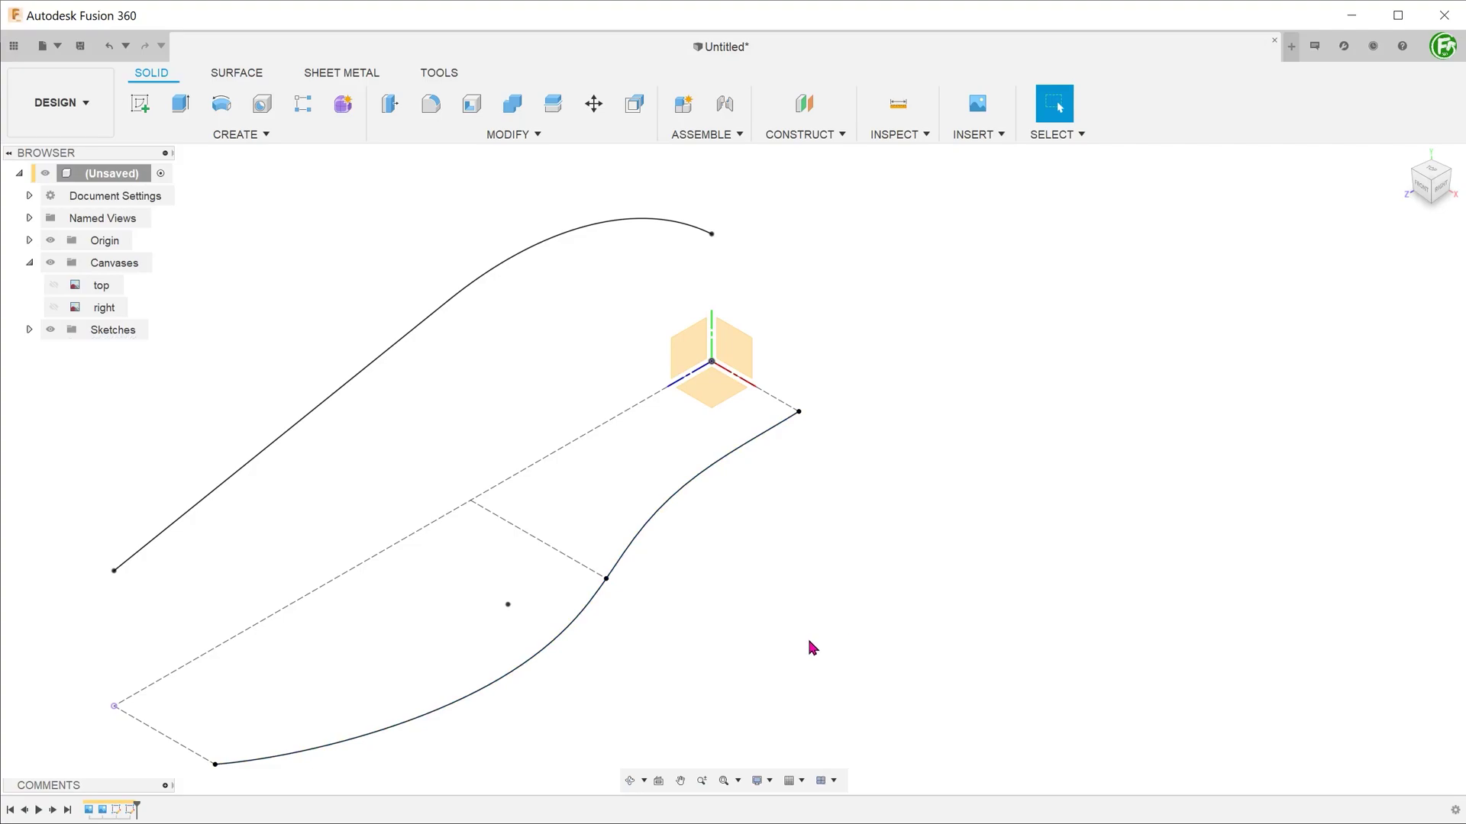
# Create a new sketch on the XZ origin plane.
pyautogui.rightClick(722, 398)
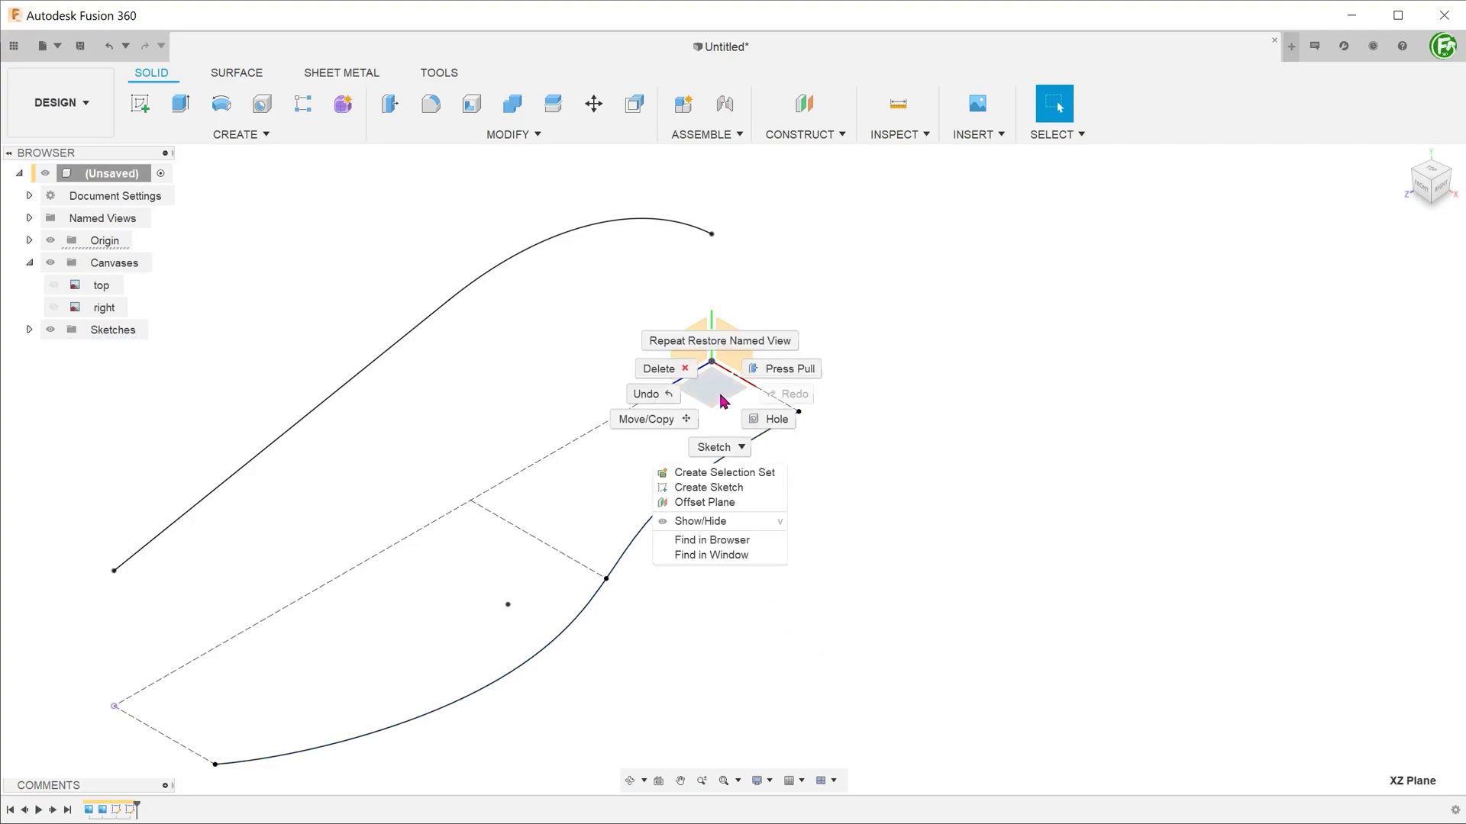
pyautogui.click(726, 484)
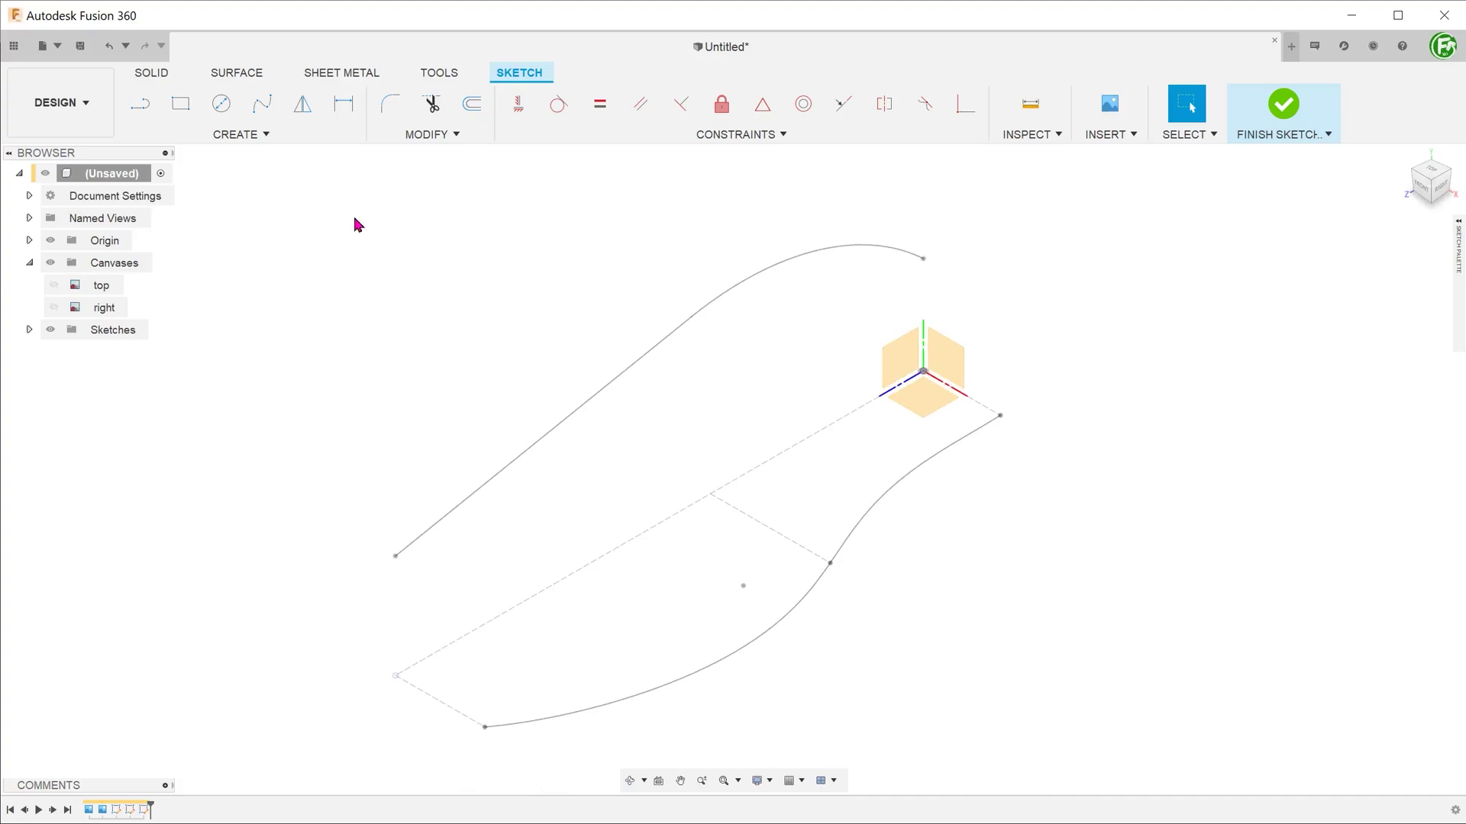
pyautogui.click(241, 134)
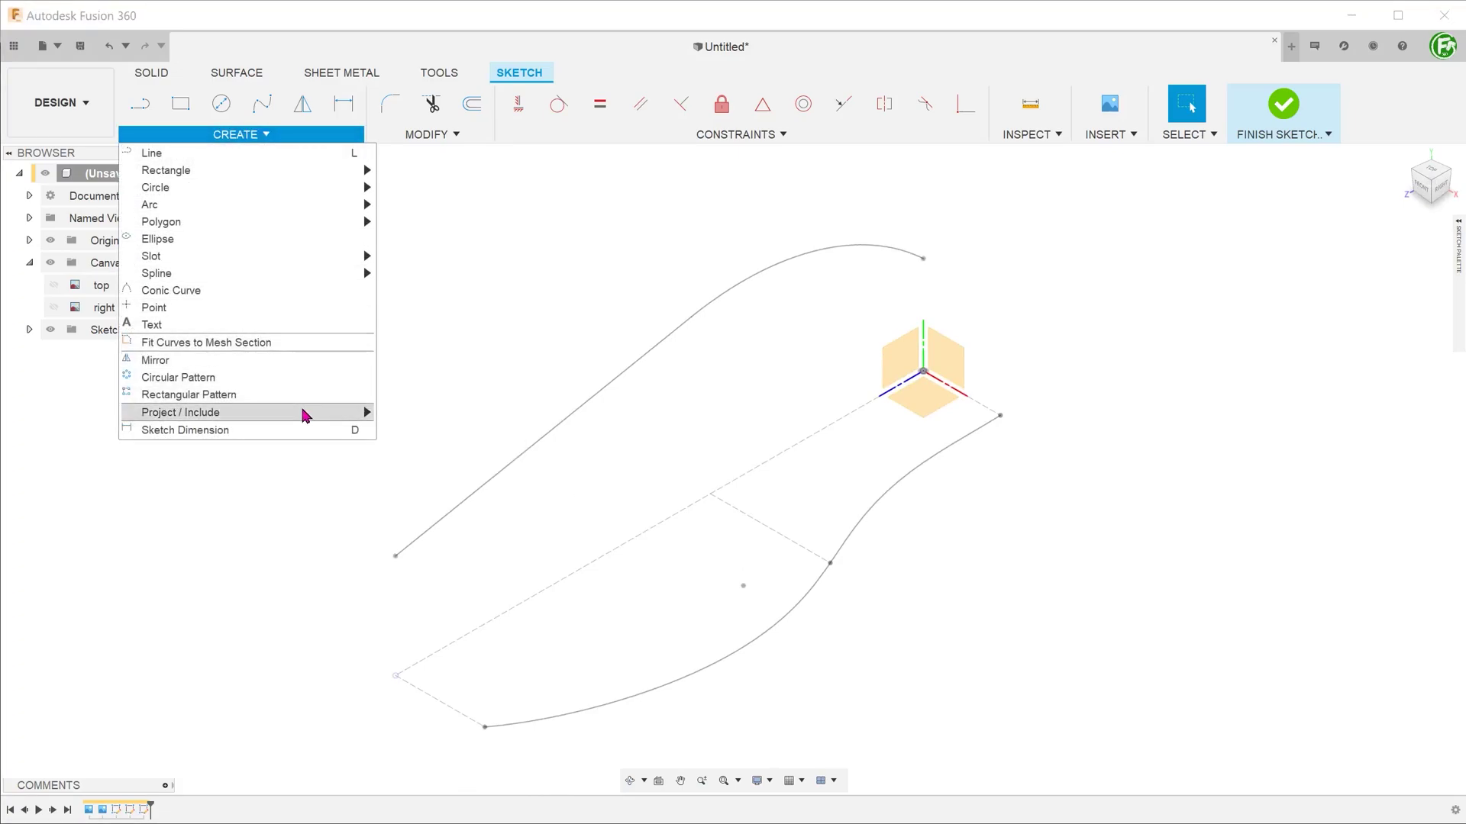
pyautogui.moveTo(181, 412)
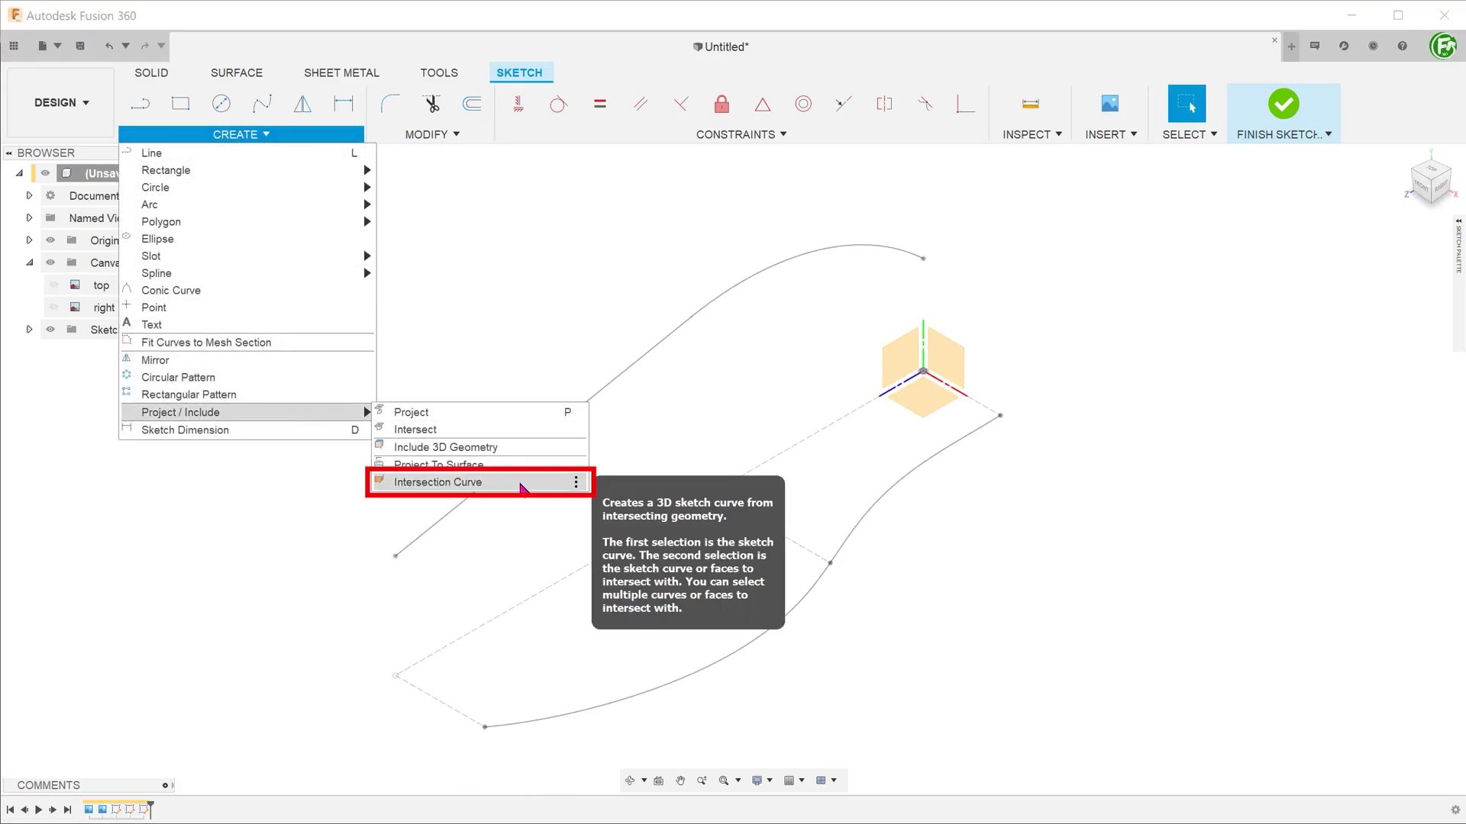
# Start Intersection Curve, trying the straight line as curve and the arc as intersecting geometry.
pyautogui.click(523, 488)
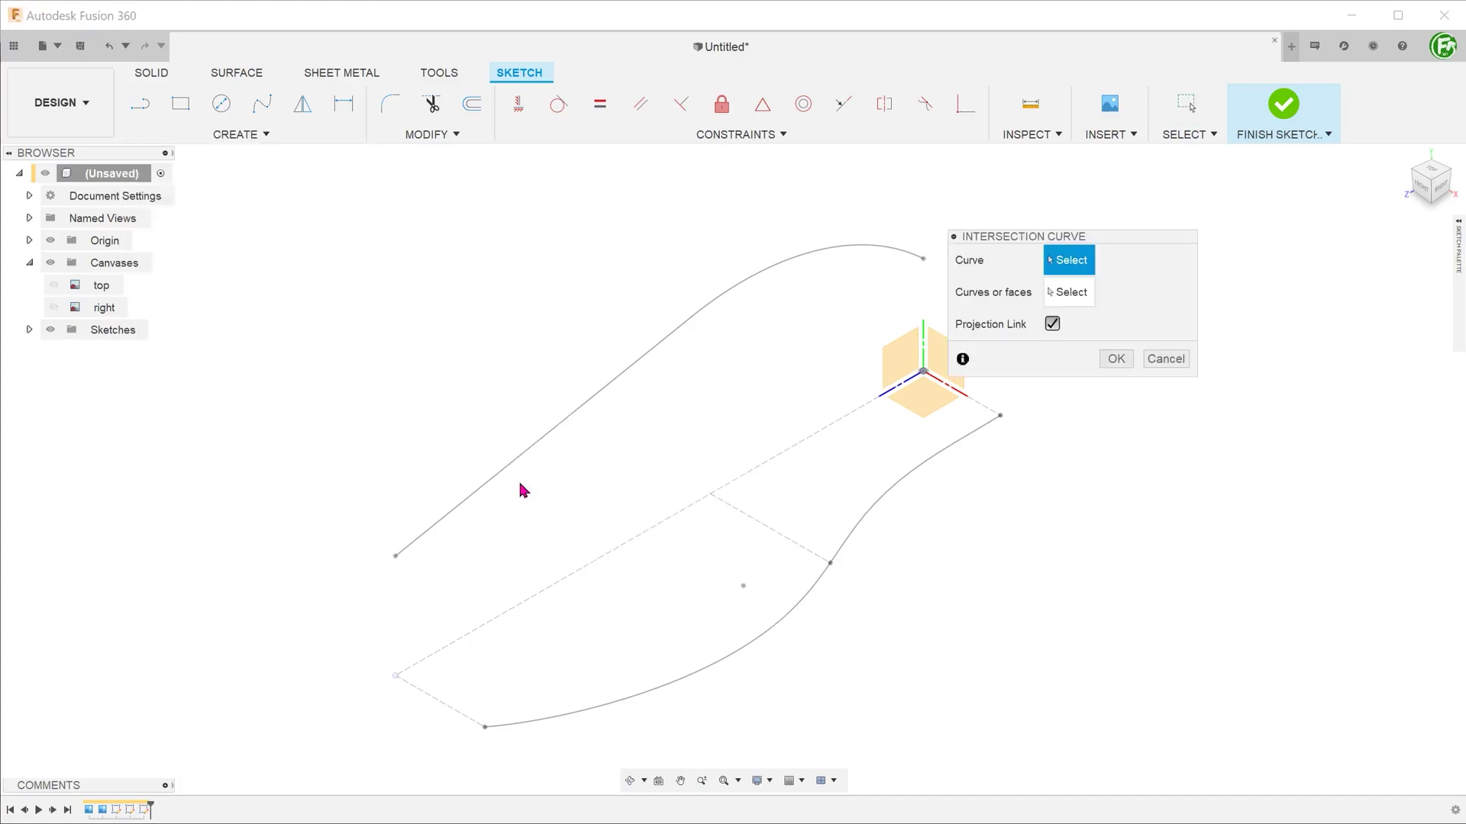
pyautogui.scroll(3, 1133, 569)
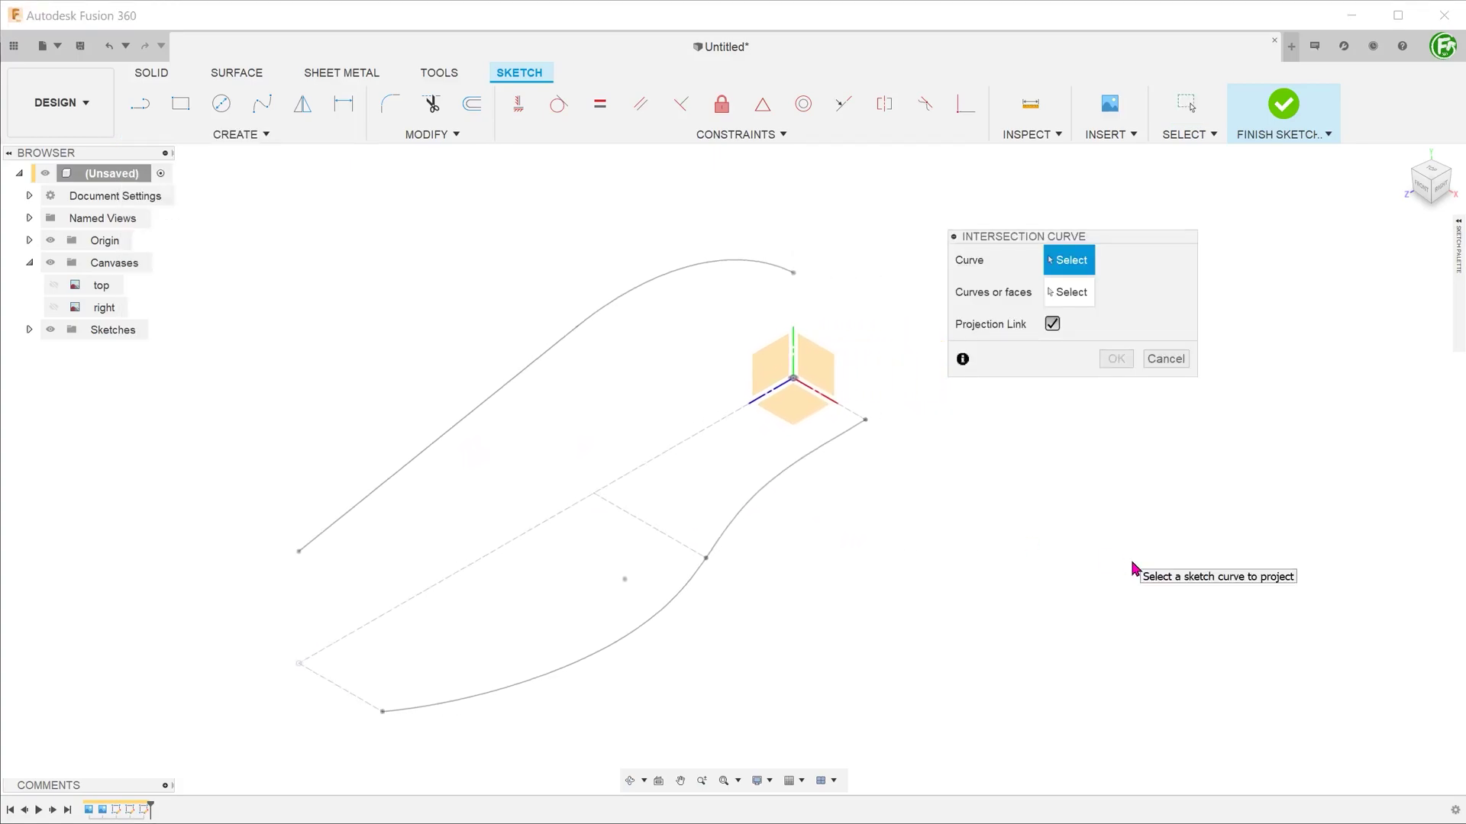
pyautogui.scroll(2, 1134, 569)
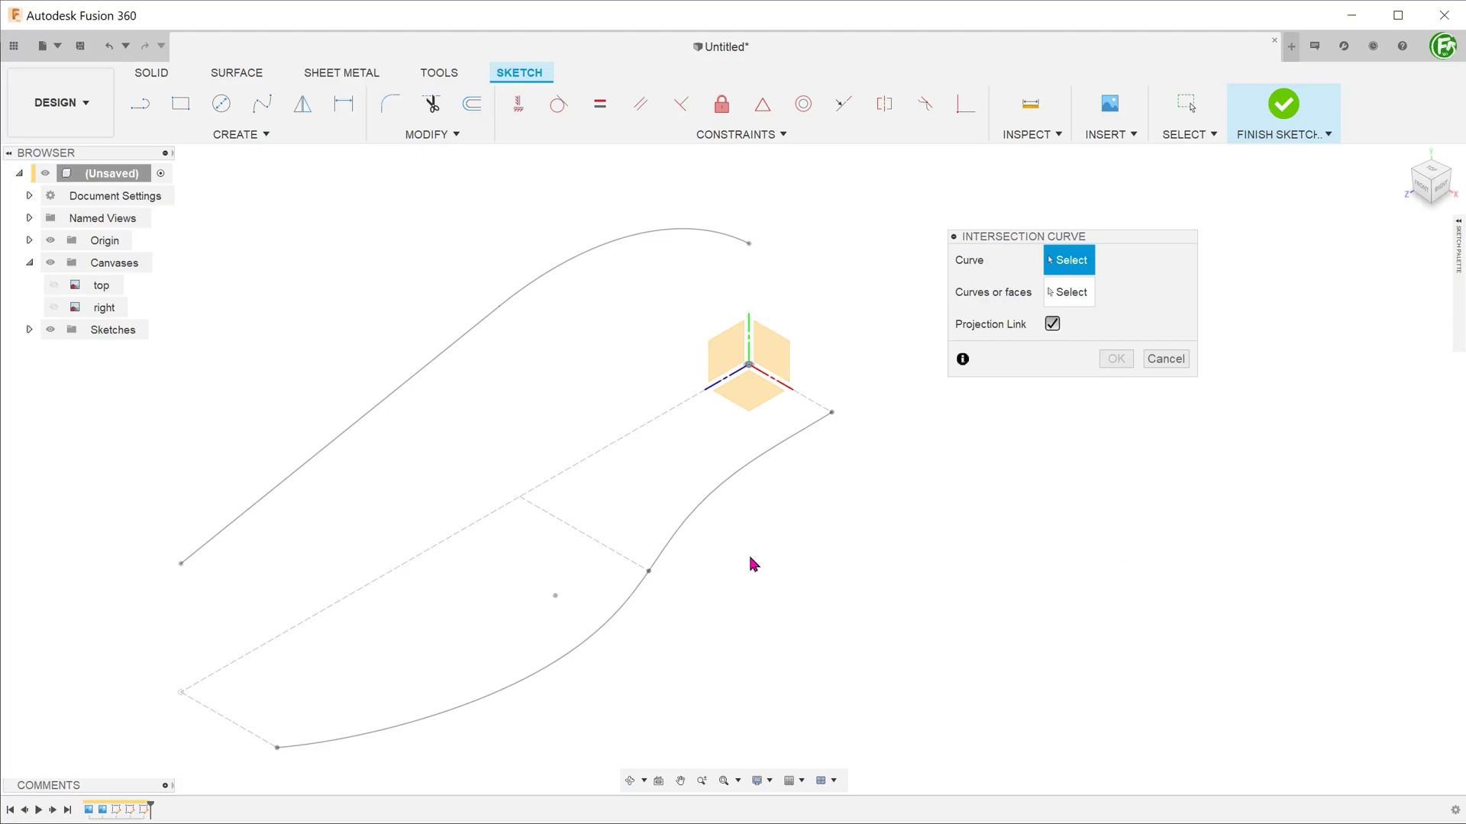
pyautogui.click(358, 428)
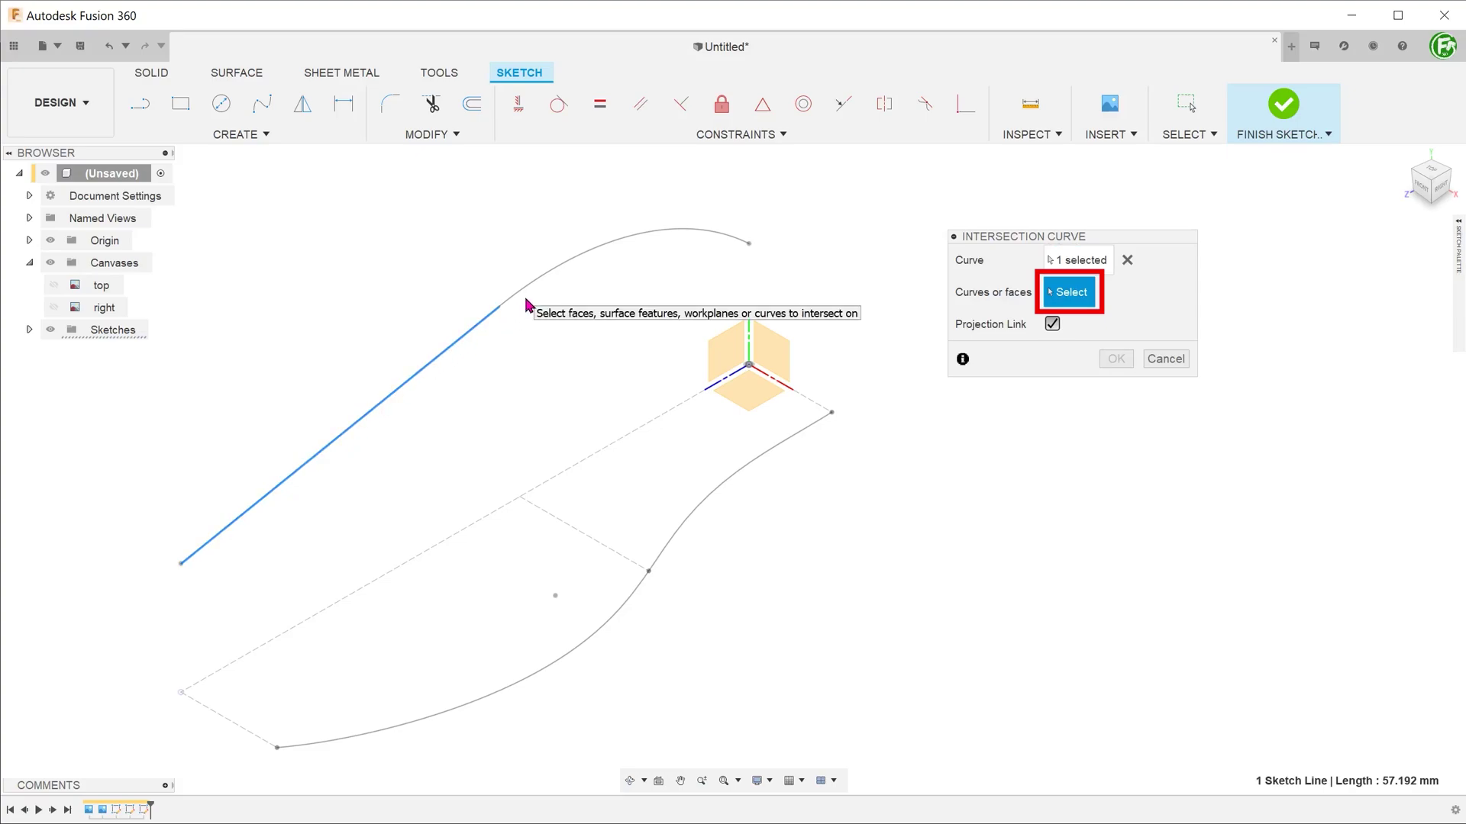
pyautogui.click(1127, 259)
pyautogui.click(377, 442)
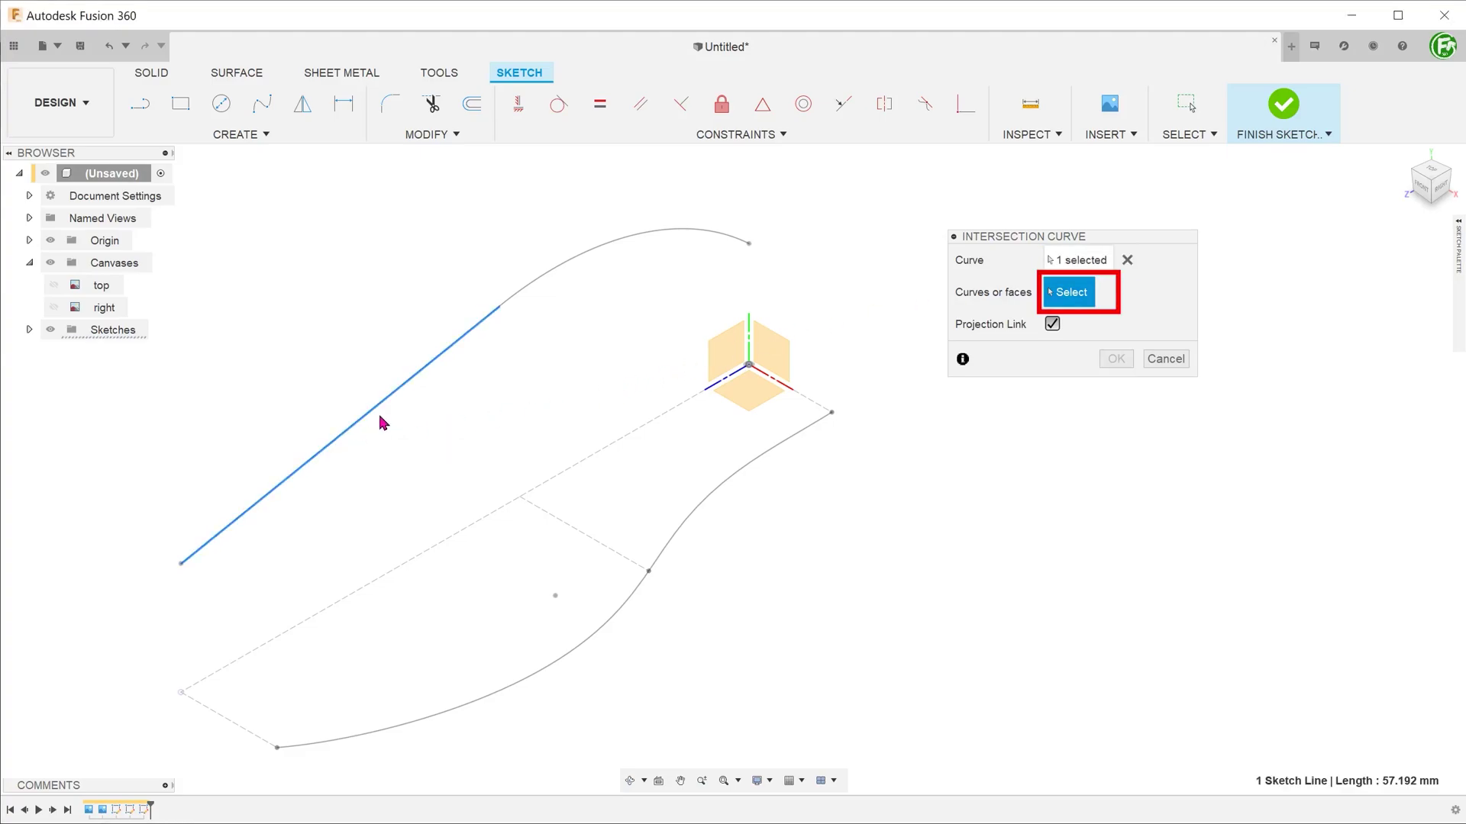
pyautogui.click(539, 285)
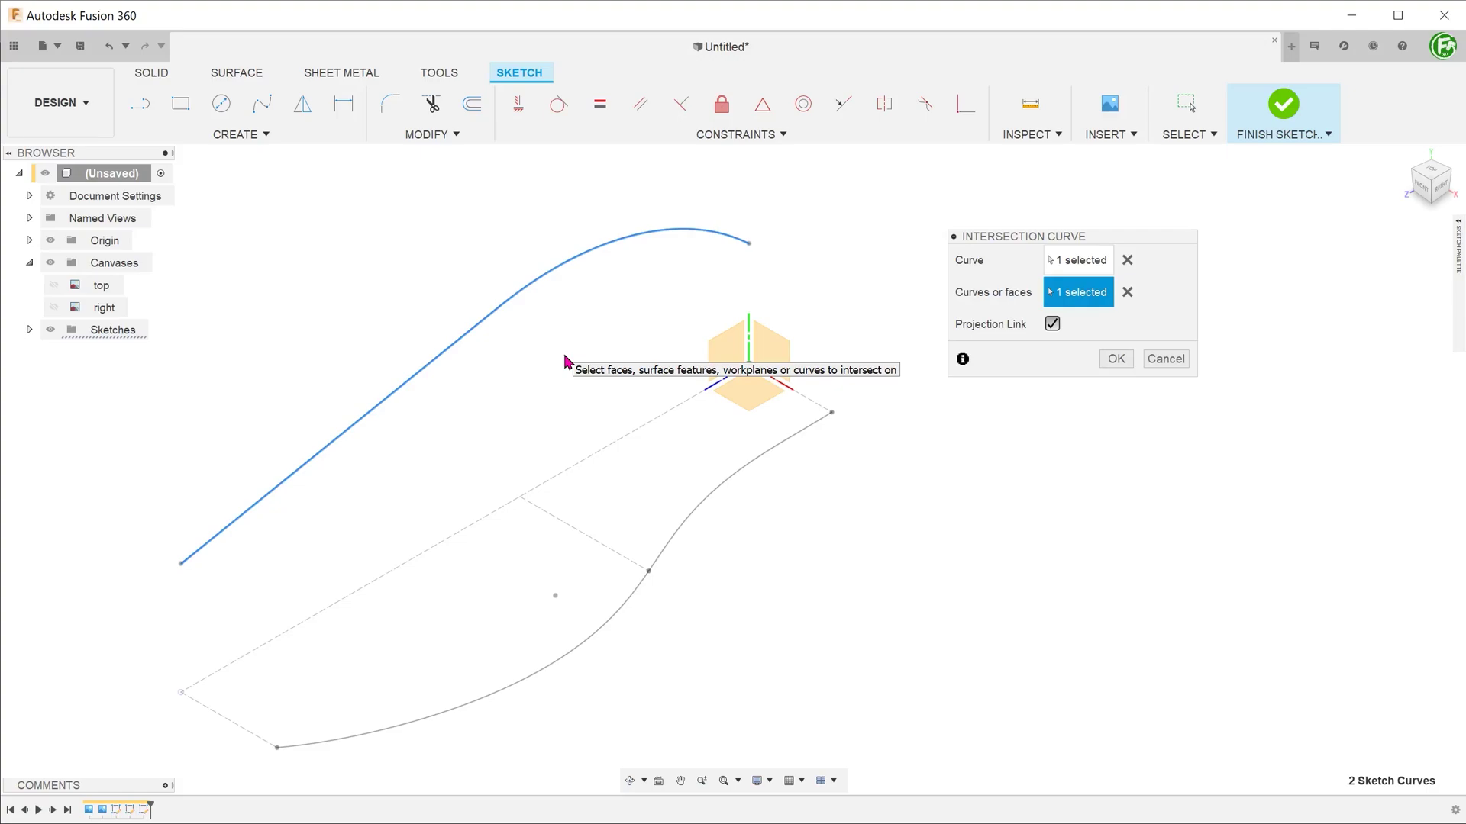
# Intersect the lower spline with the line and upper arc, then finish the sketch.
pyautogui.click(1127, 260)
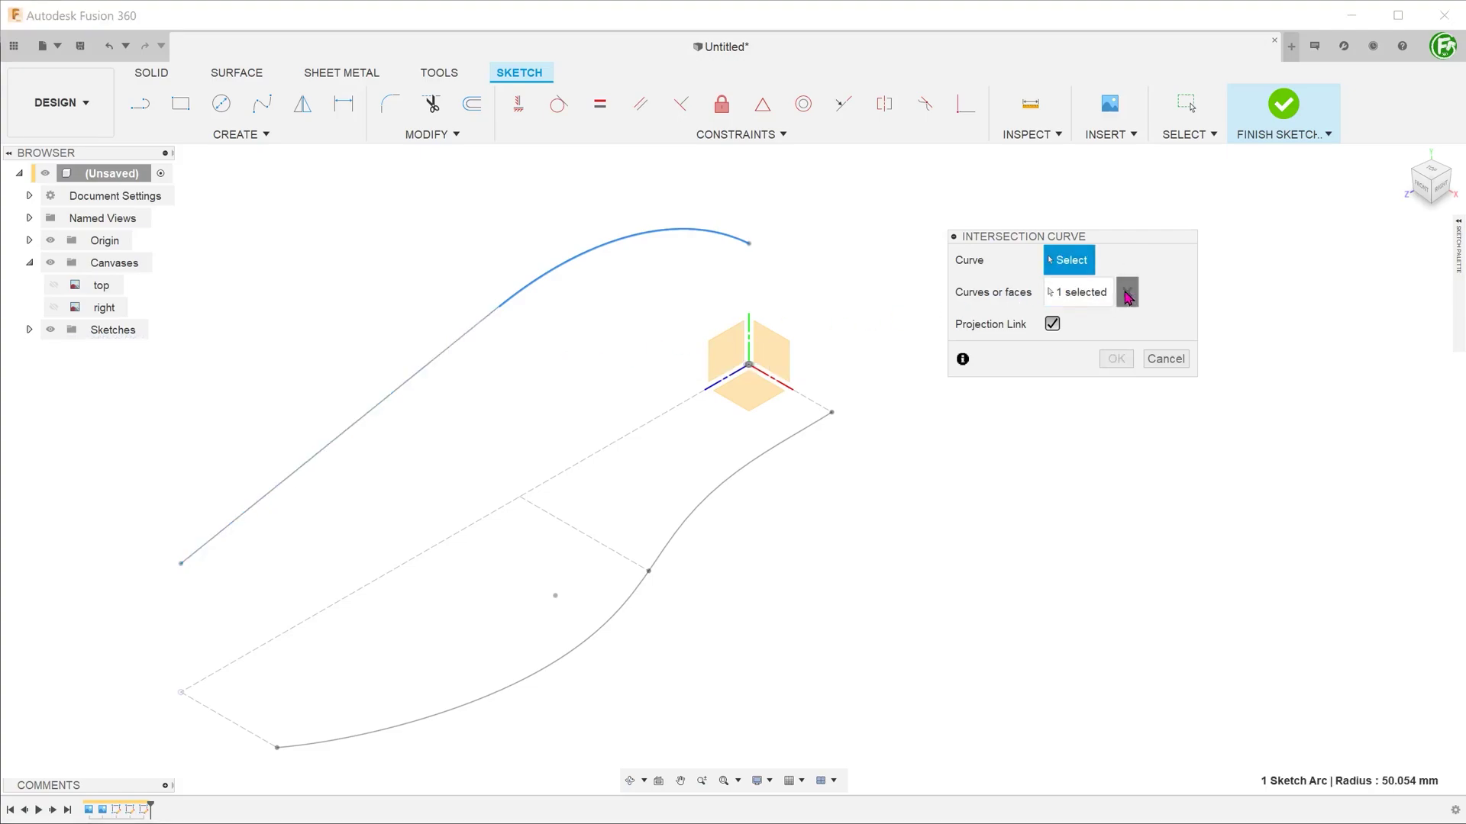
pyautogui.click(1127, 293)
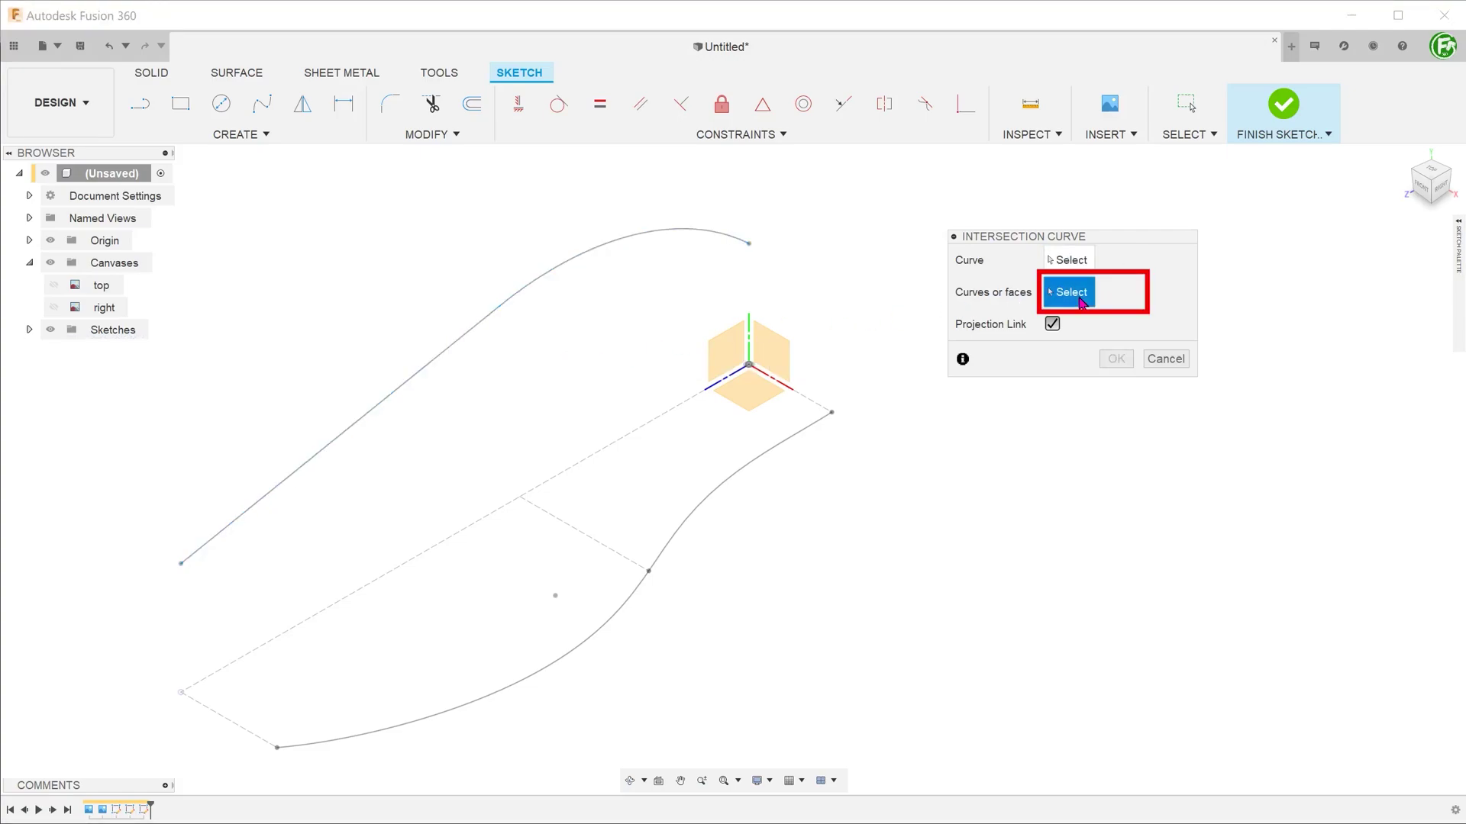
pyautogui.click(452, 351)
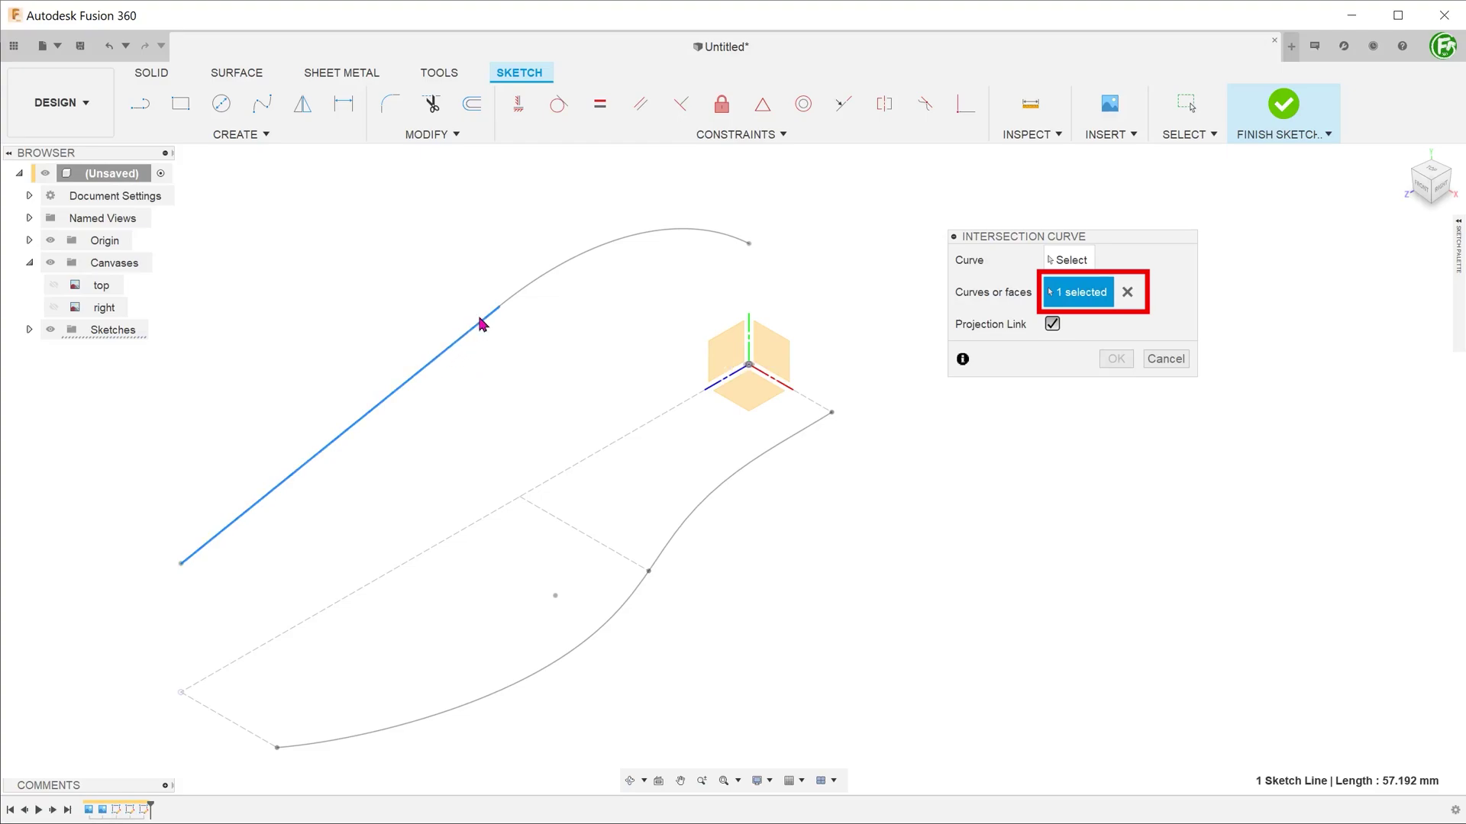
pyautogui.click(532, 293)
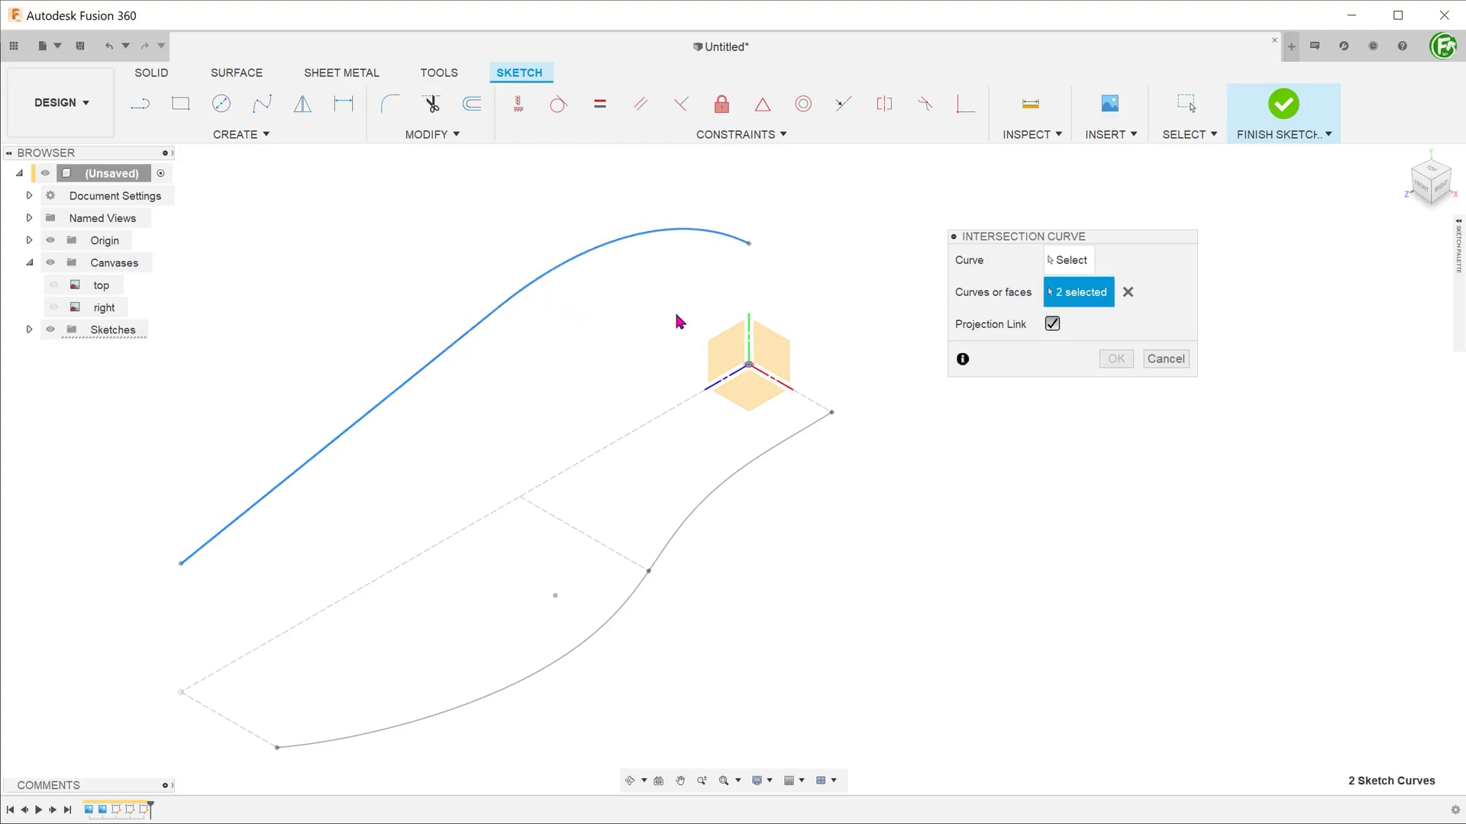
pyautogui.click(1070, 260)
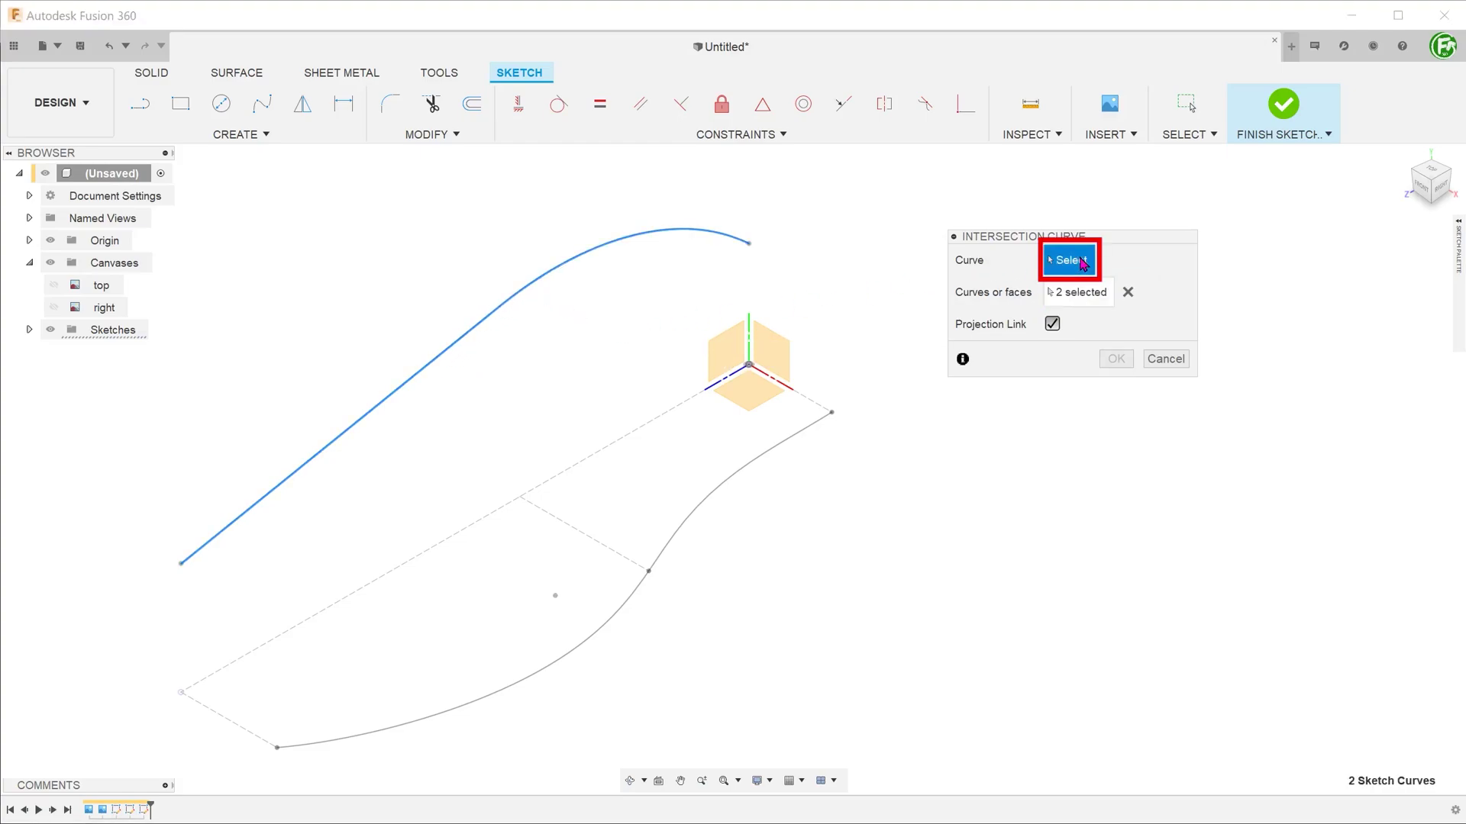
pyautogui.click(803, 429)
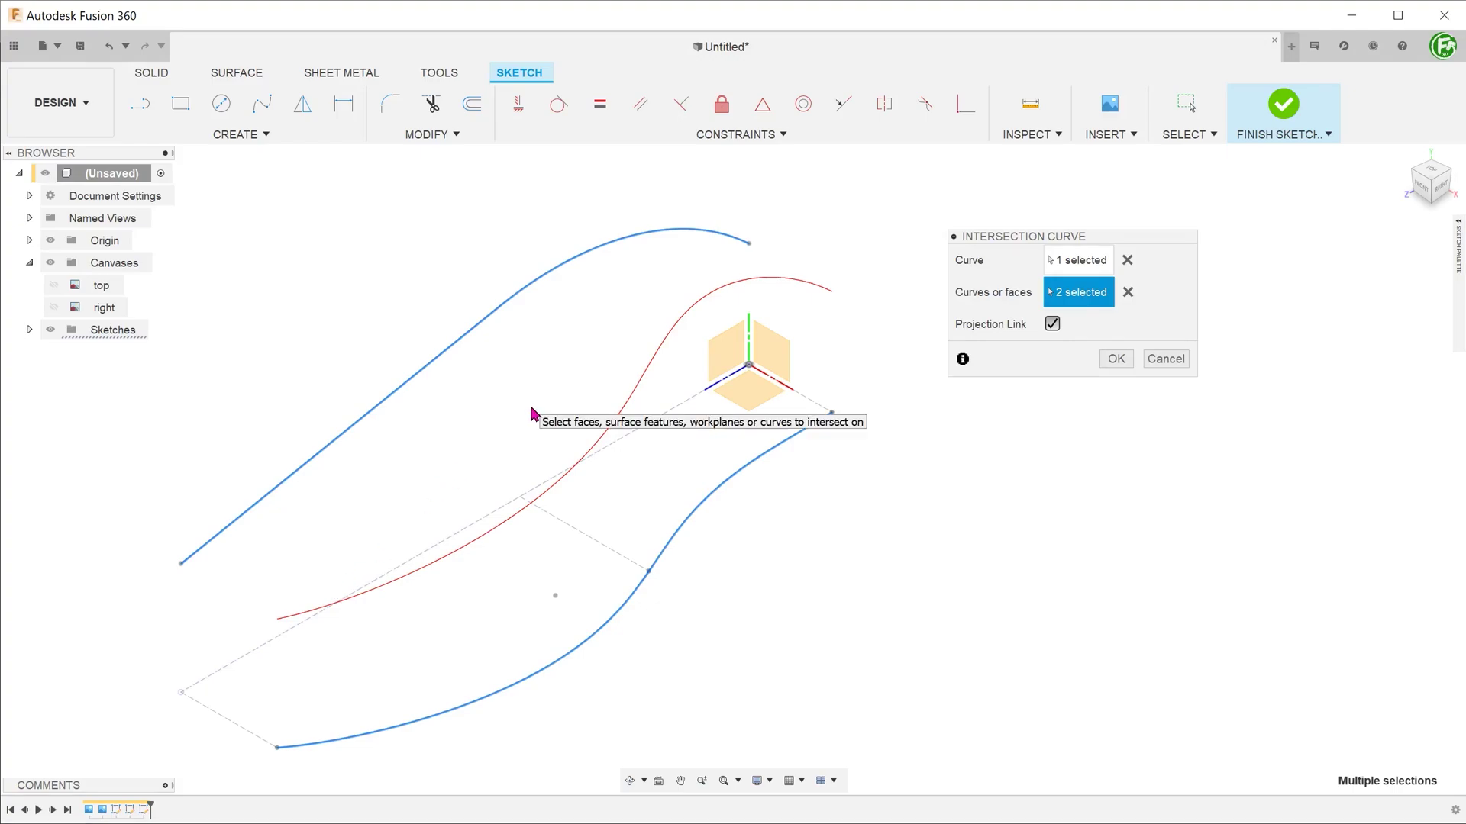
pyautogui.click(1115, 358)
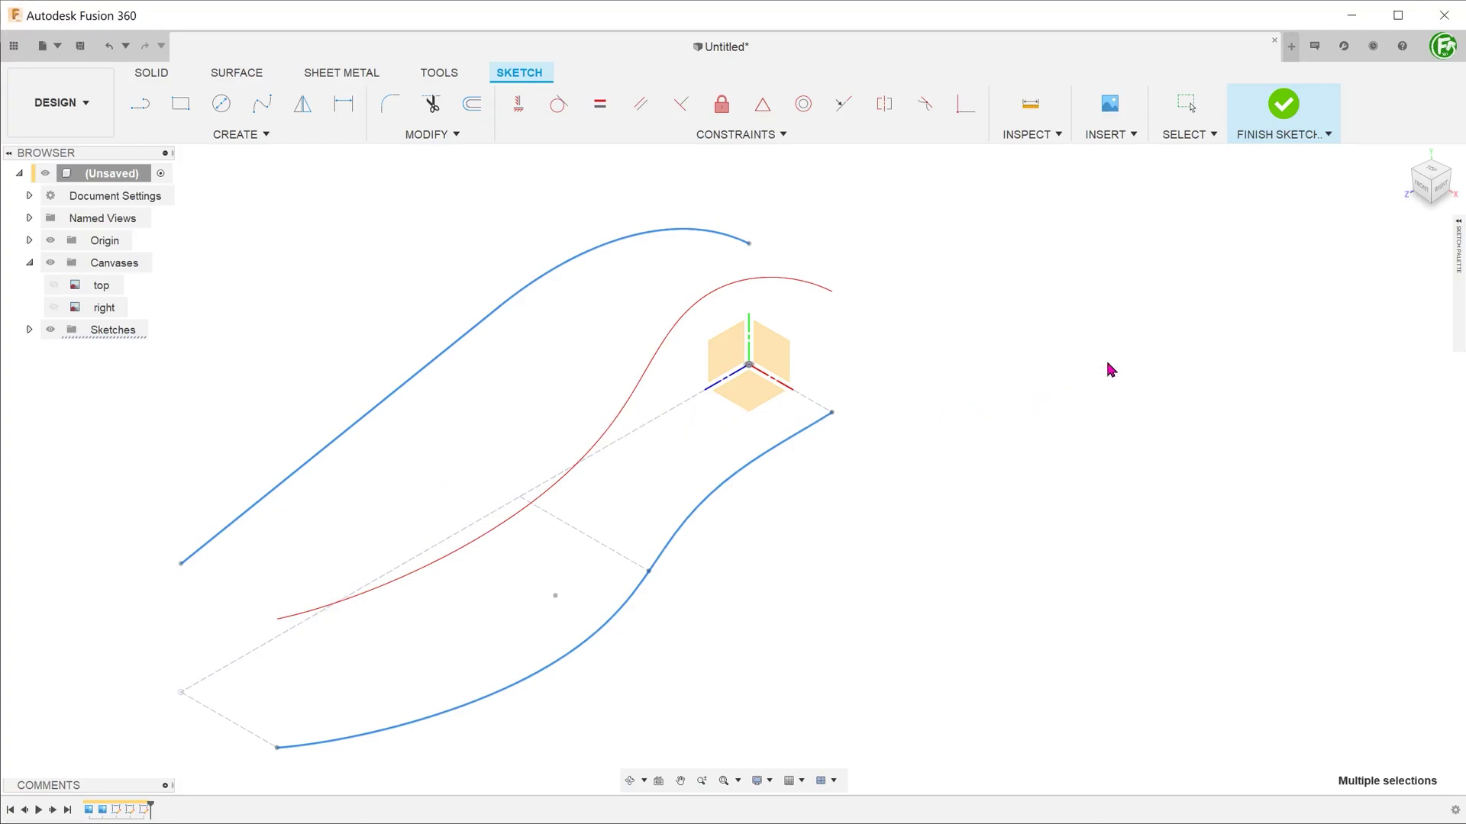
pyautogui.click(1284, 114)
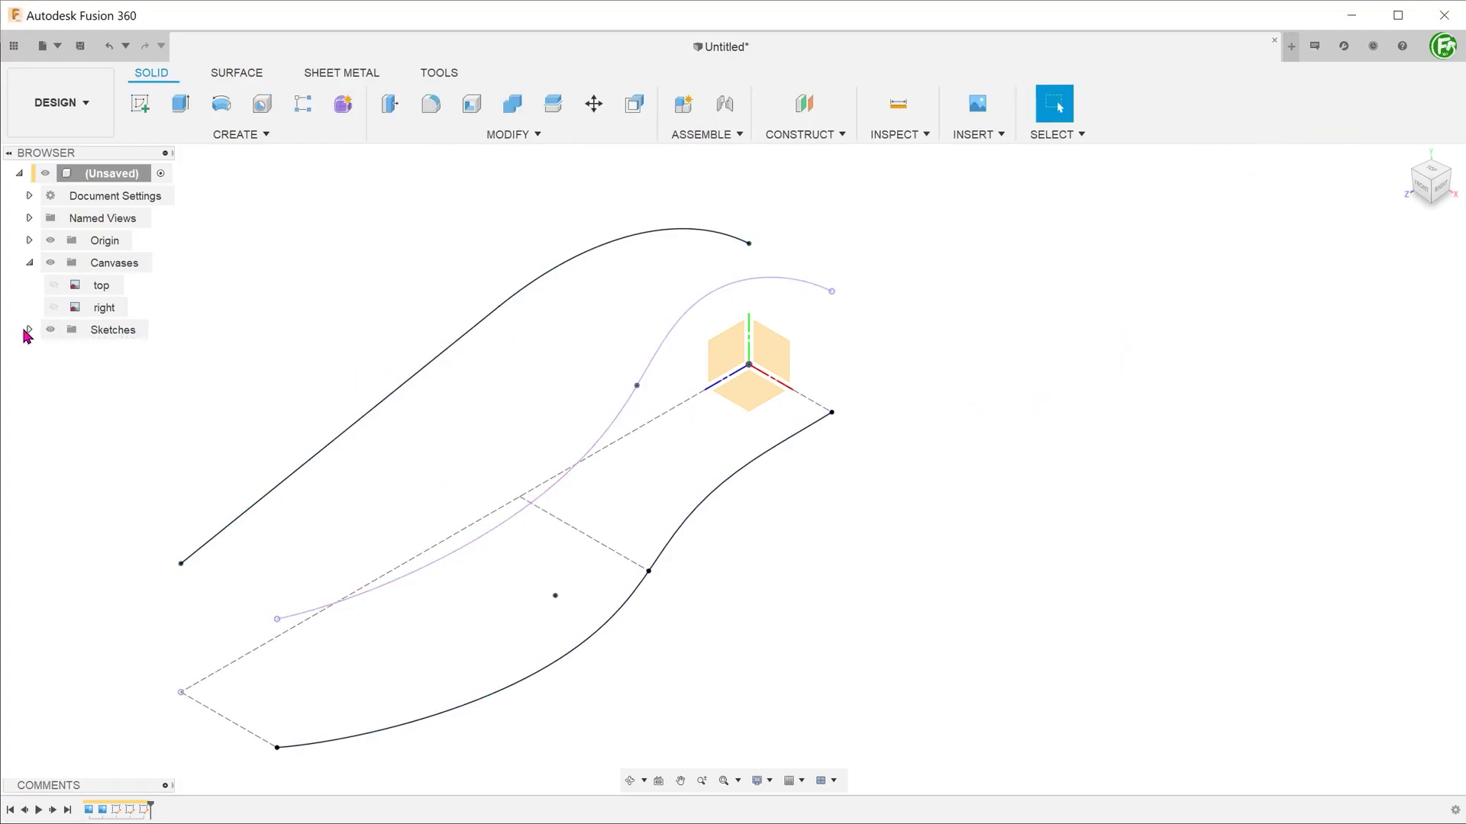
# Hide Sketch1 and Sketch3 and show the top and right canvases in home view.
pyautogui.click(29, 330)
pyautogui.click(55, 352)
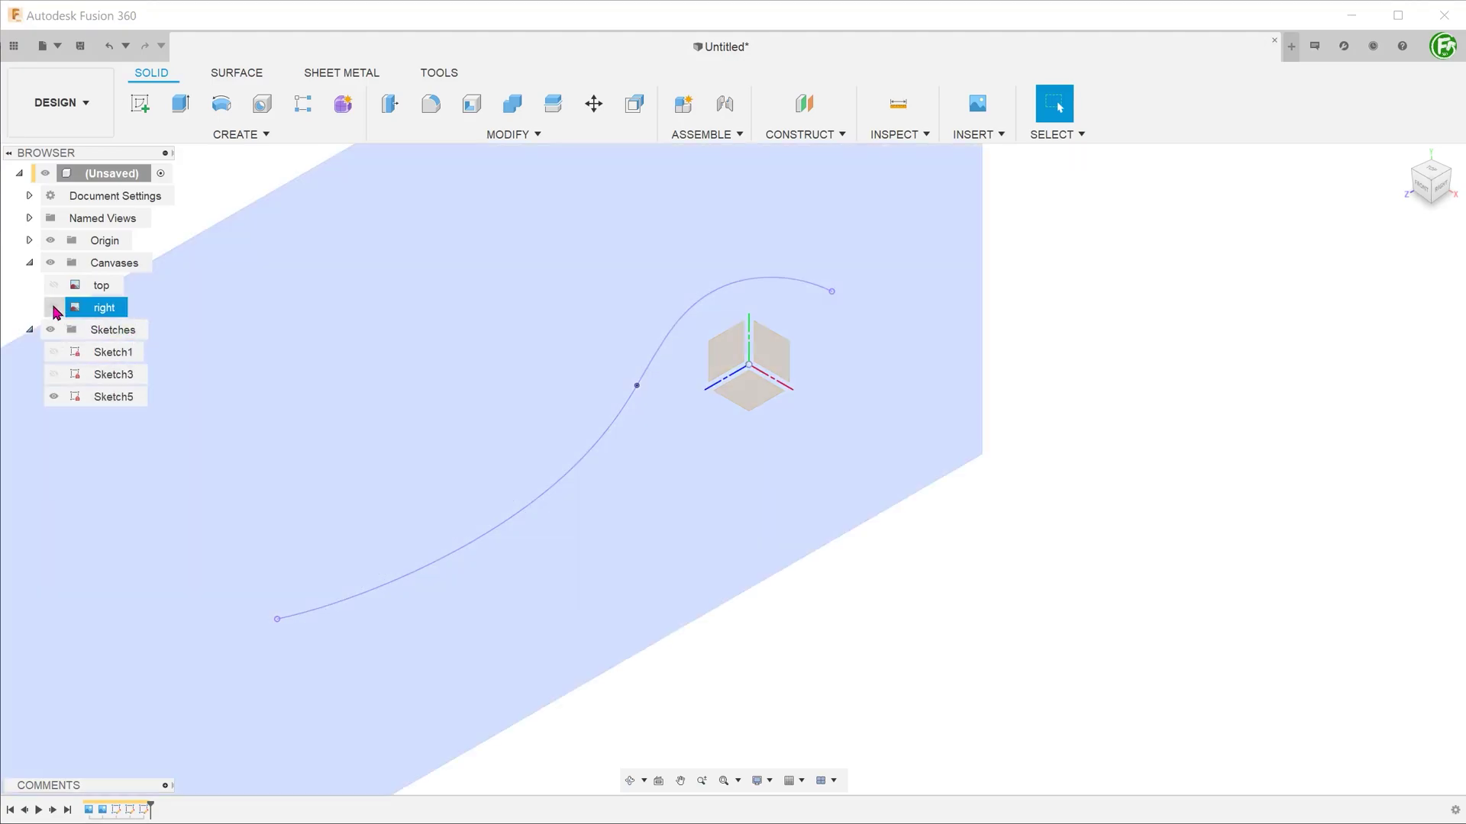
pyautogui.click(53, 307)
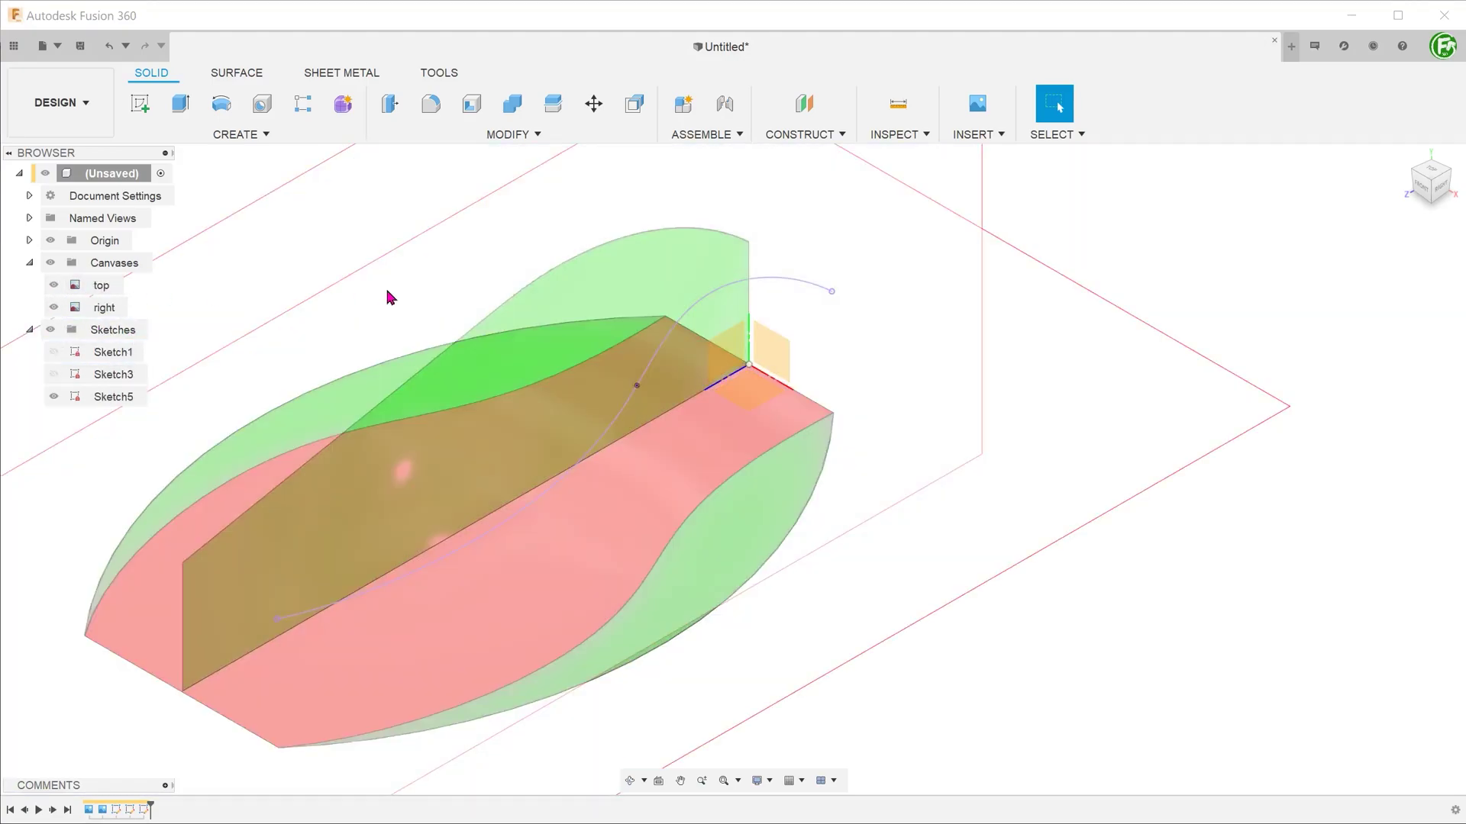
pyautogui.click(1408, 161)
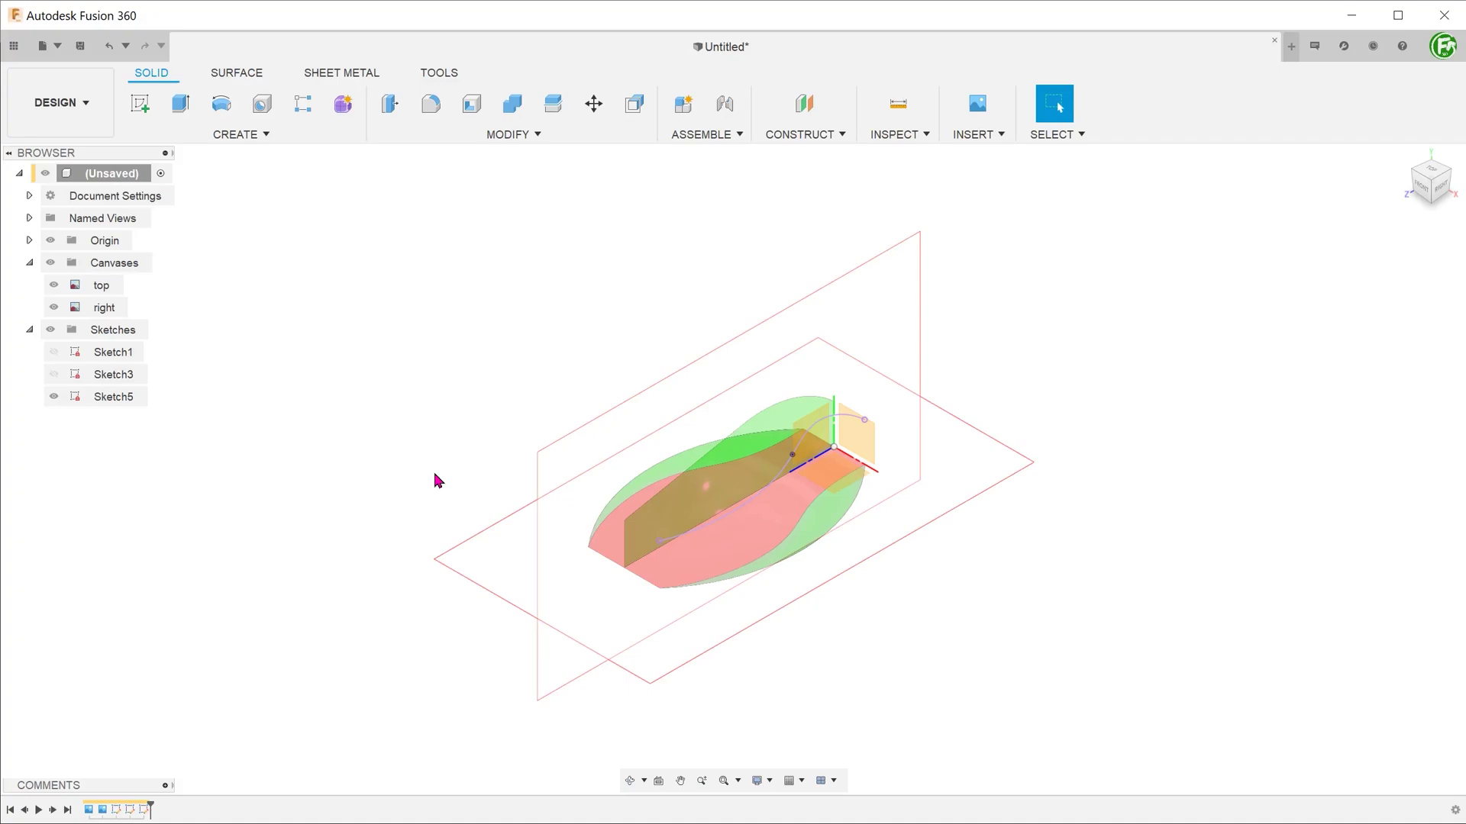
# Compare the intersection curve against the canvases from the Right and Top views.
pyautogui.click(688, 533)
pyautogui.keyDown('ctrl'); pyautogui.click(802, 452); pyautogui.keyUp('ctrl')
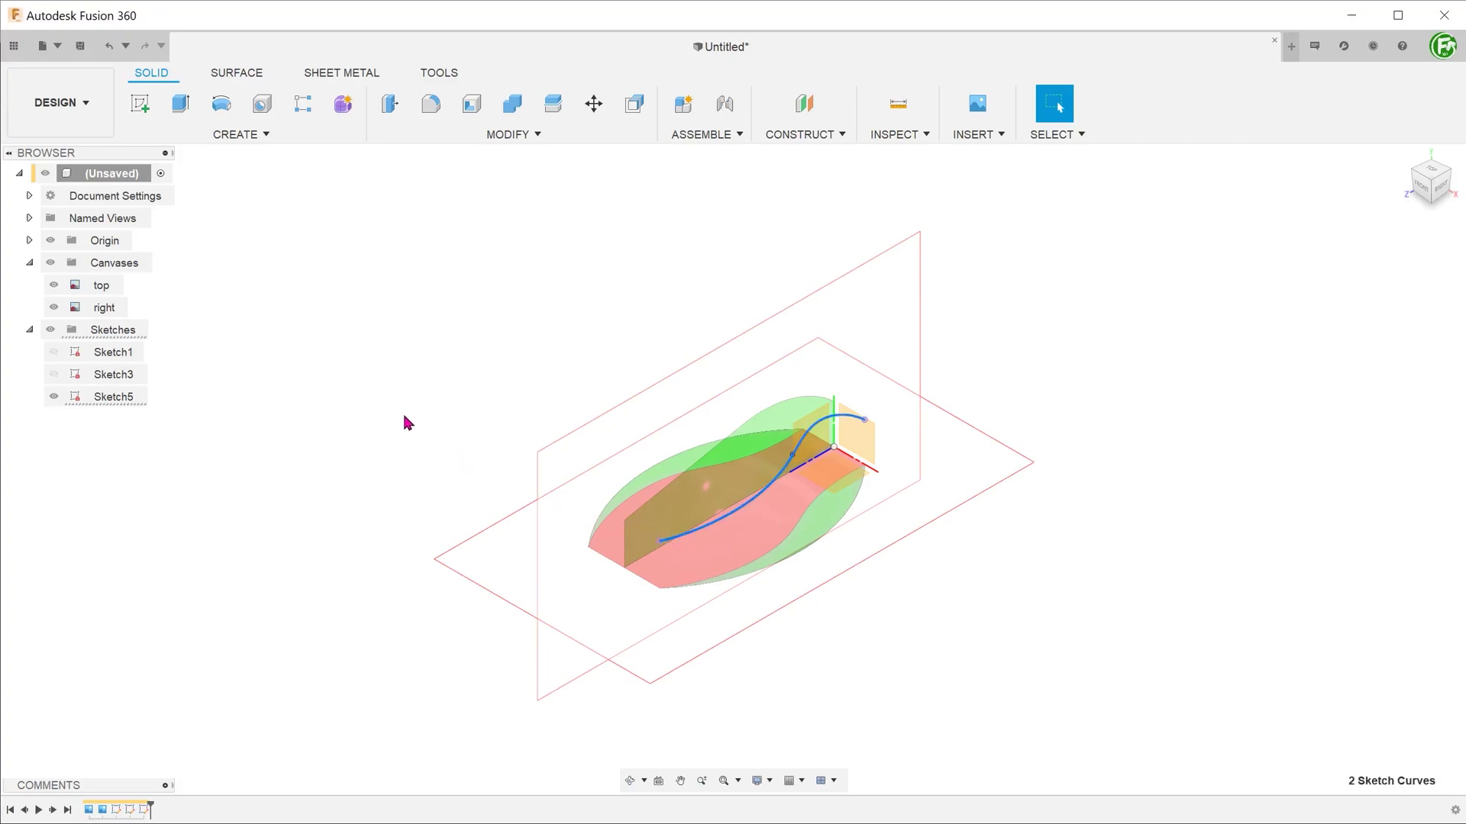
pyautogui.scroll(3, 404, 424)
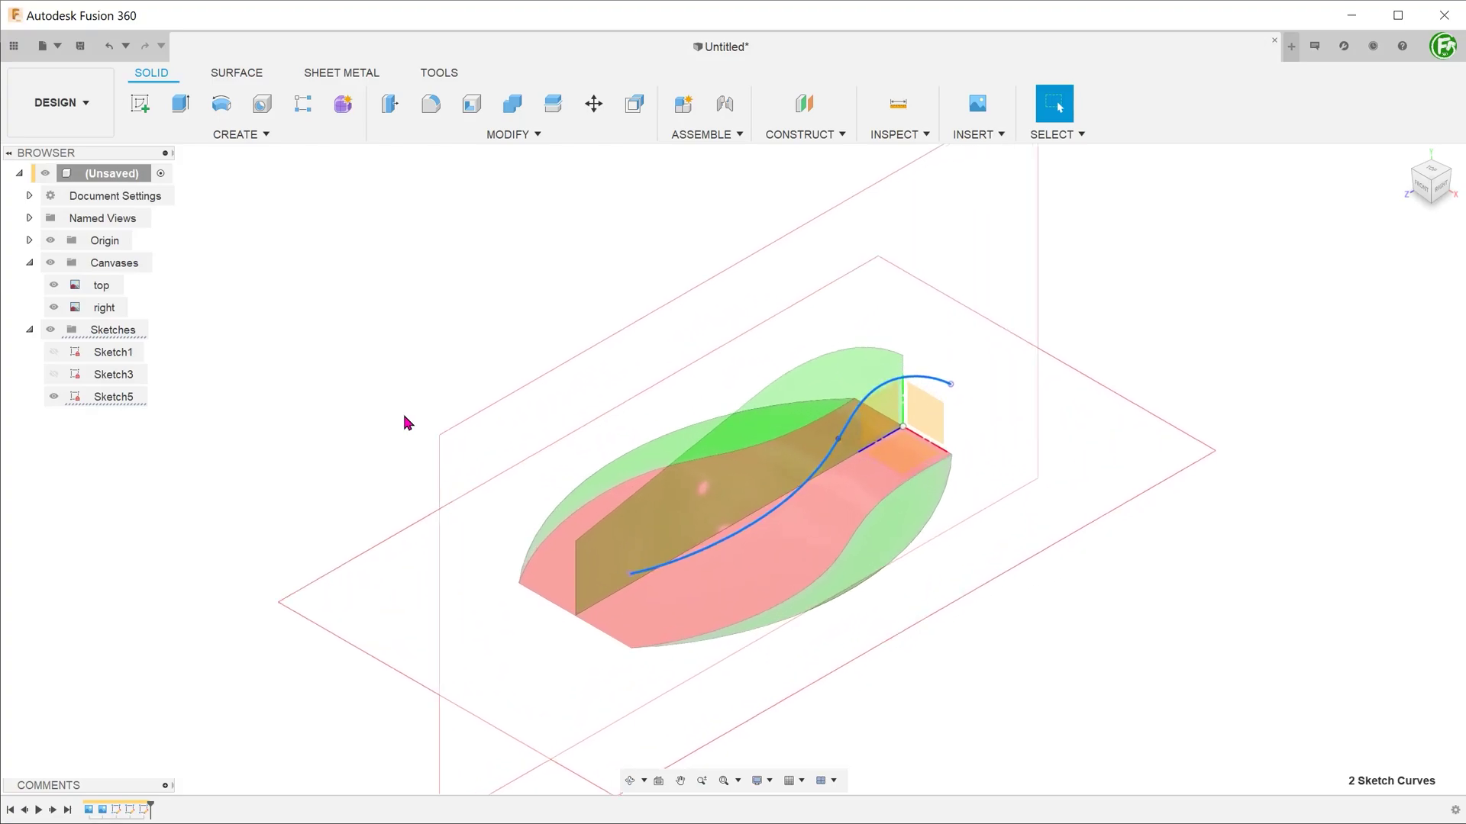
pyautogui.moveTo(1430, 179)
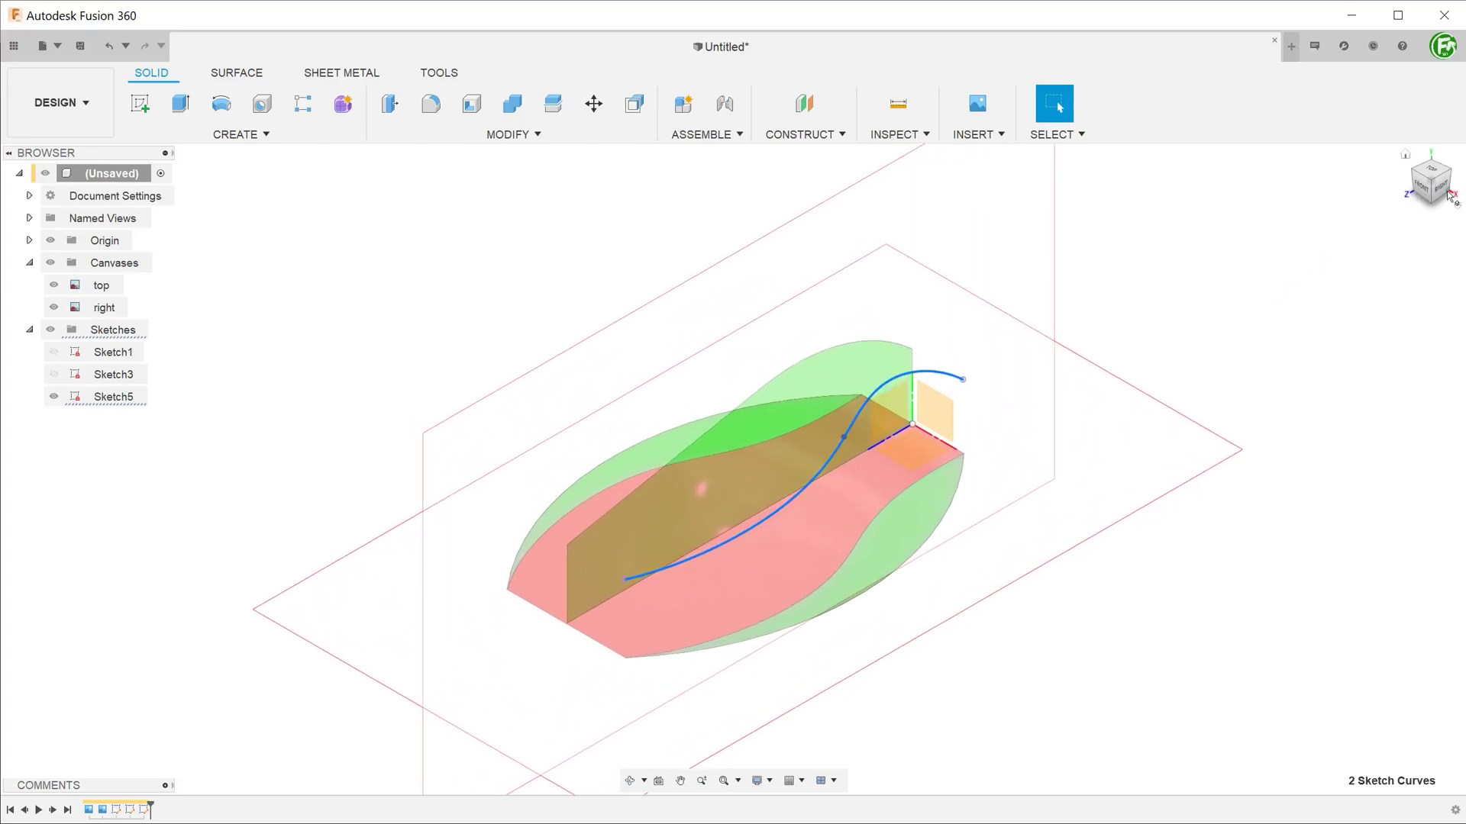
pyautogui.click(1445, 190)
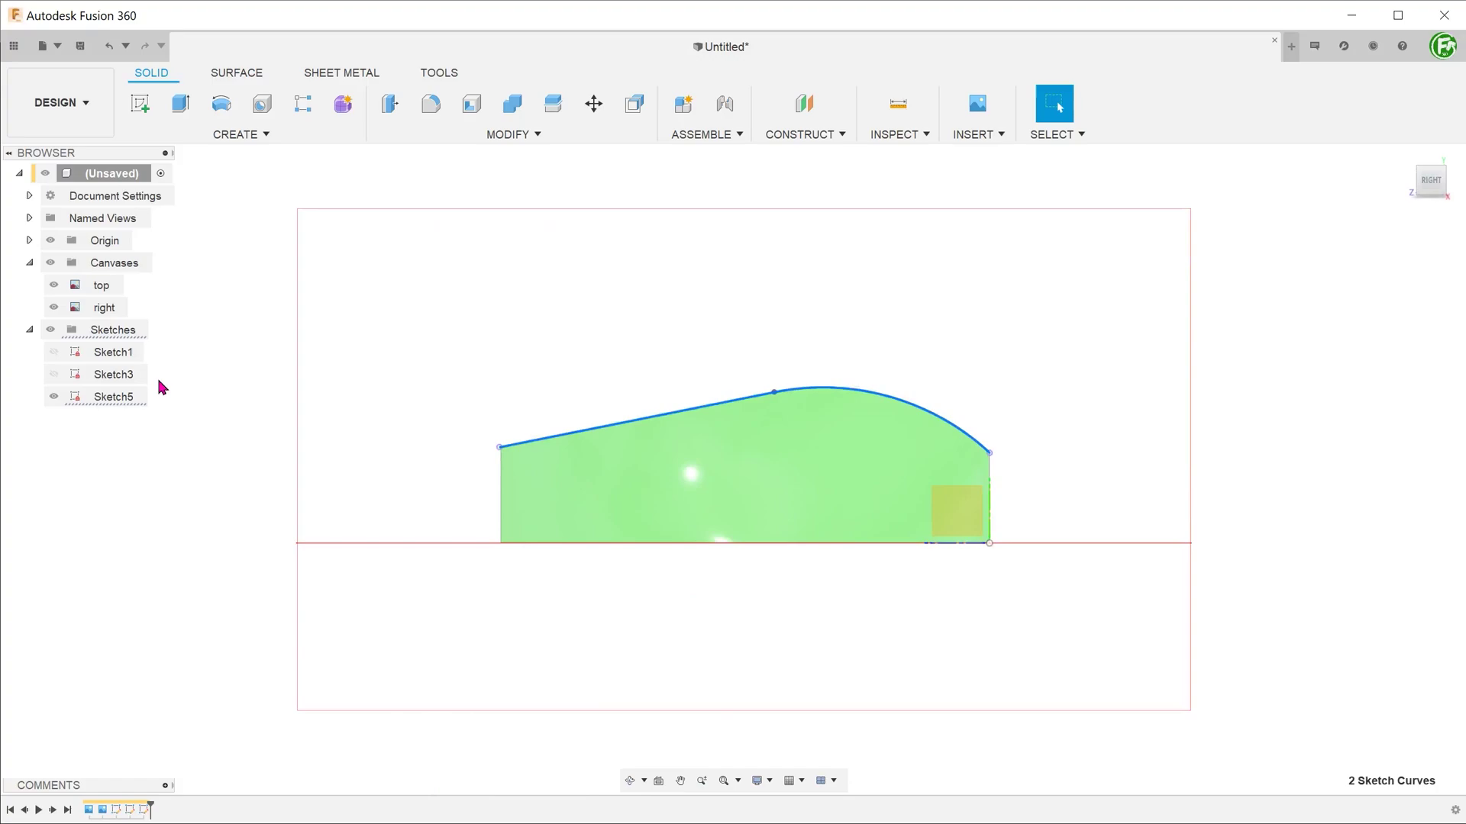
pyautogui.click(1437, 168)
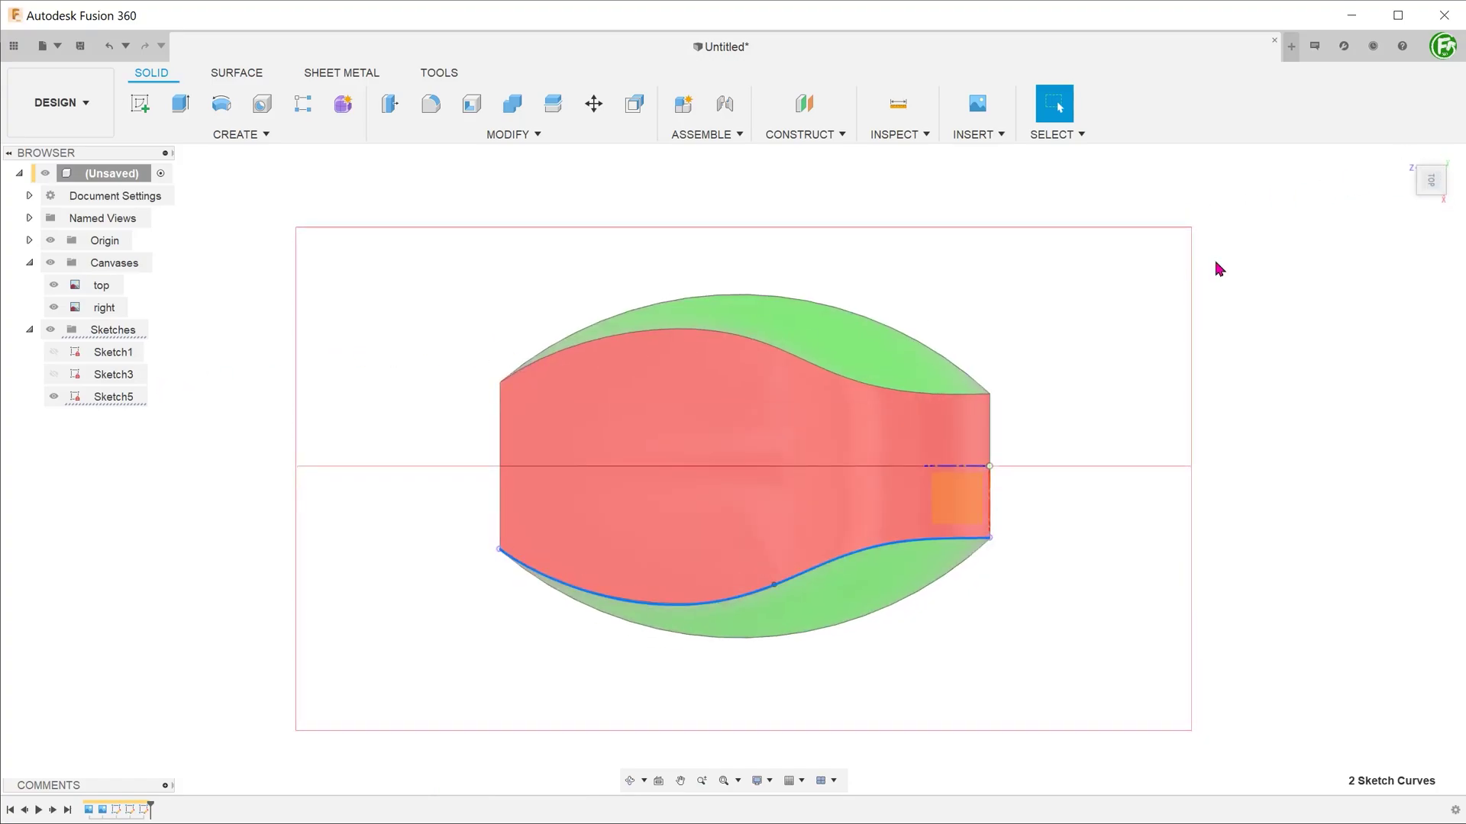